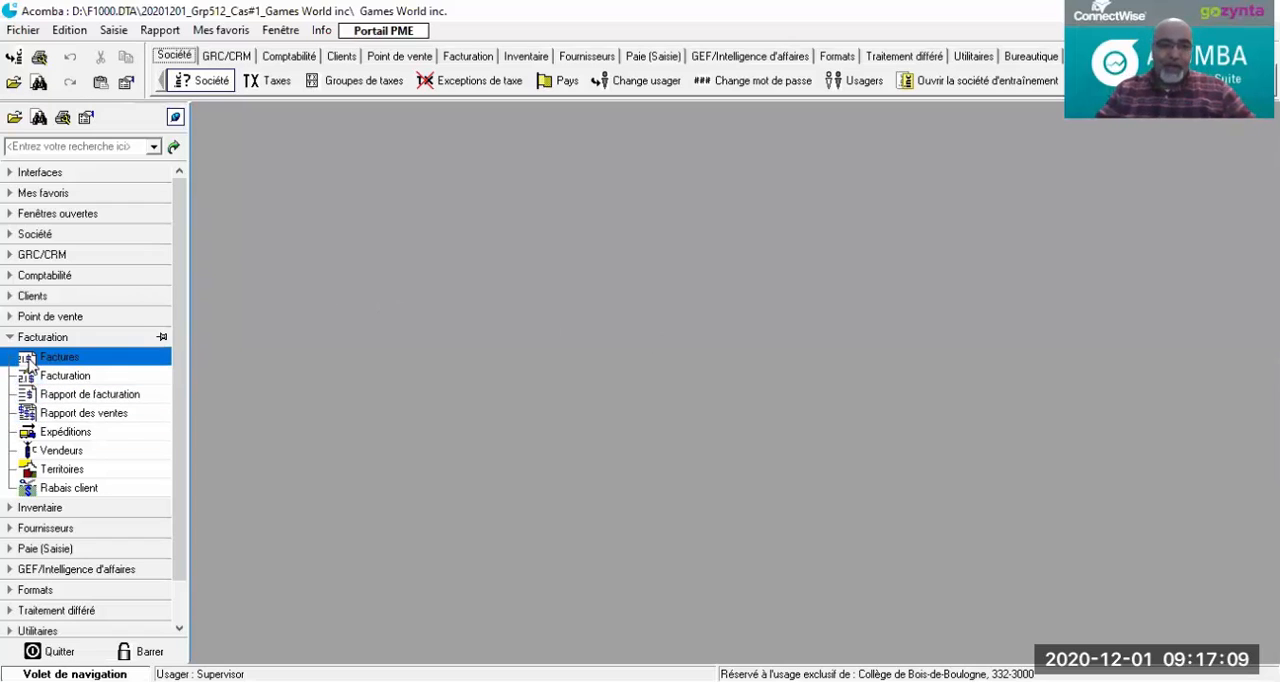
Step: Lock the Facturation section of the navigation pane so that it stays expanded
click(160, 339)
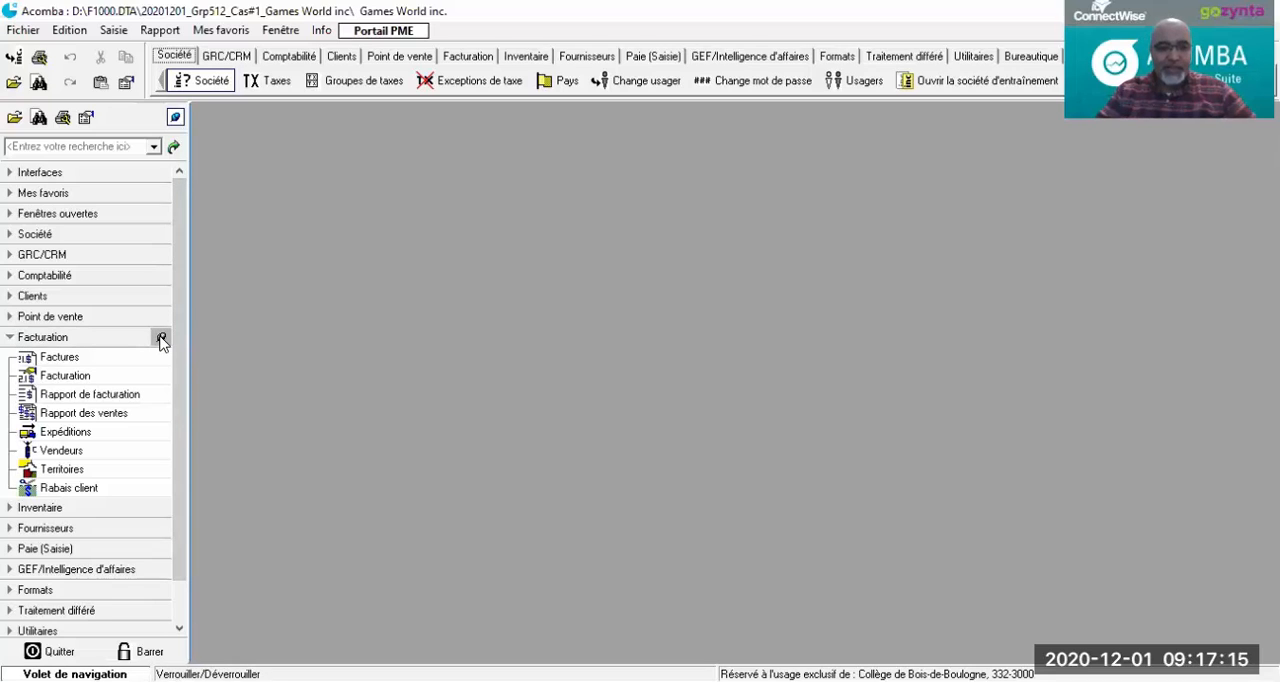
click(47, 373)
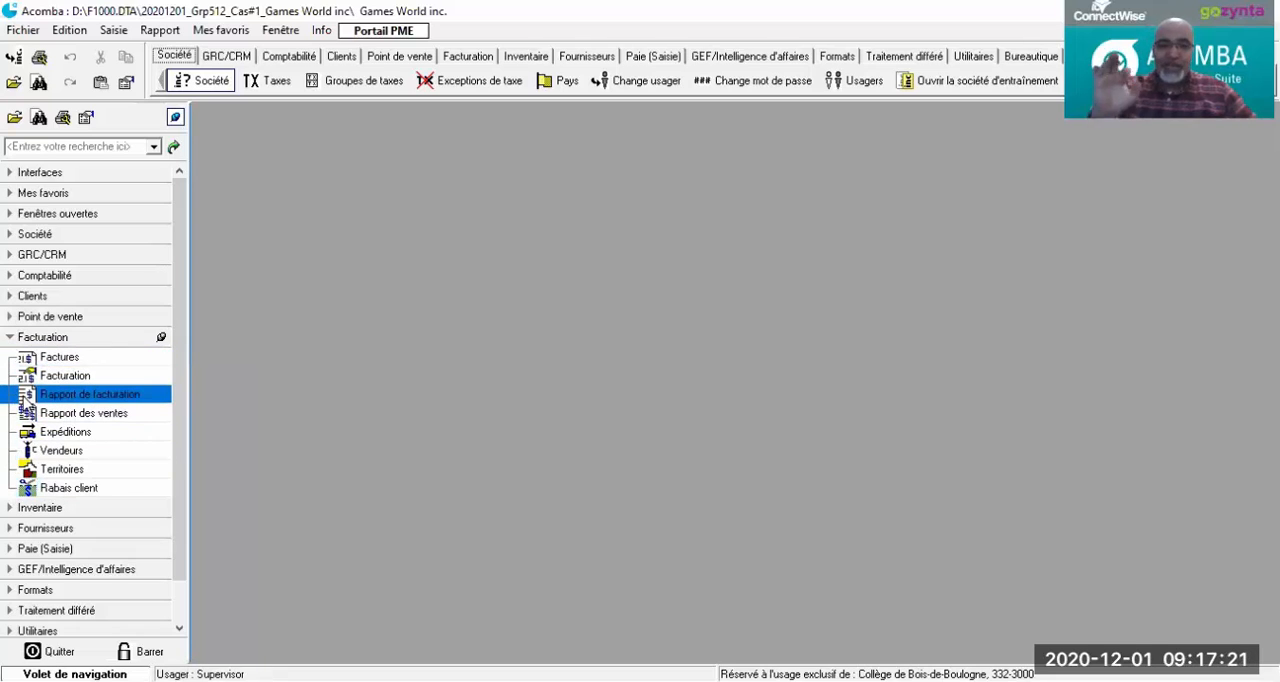
Step: Try expanding the Clients and GRC/CRM sections, locking Clients open and unlocking it again
click(8, 298)
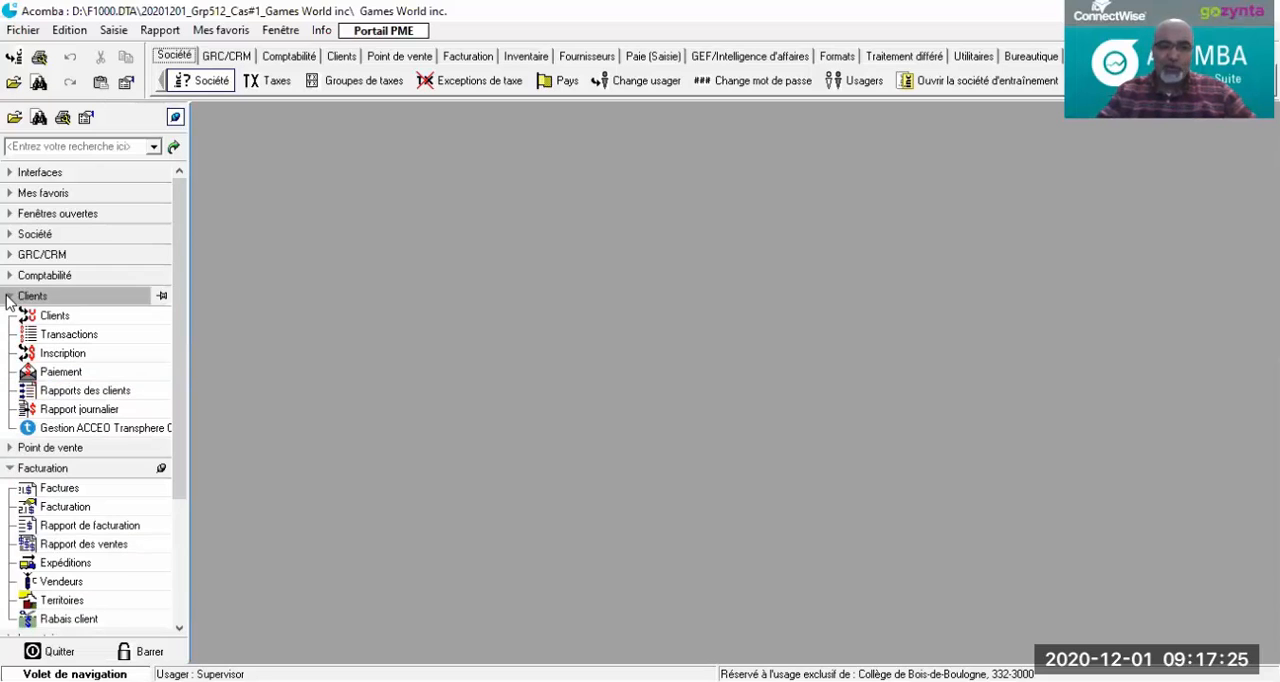
click(8, 298)
click(95, 297)
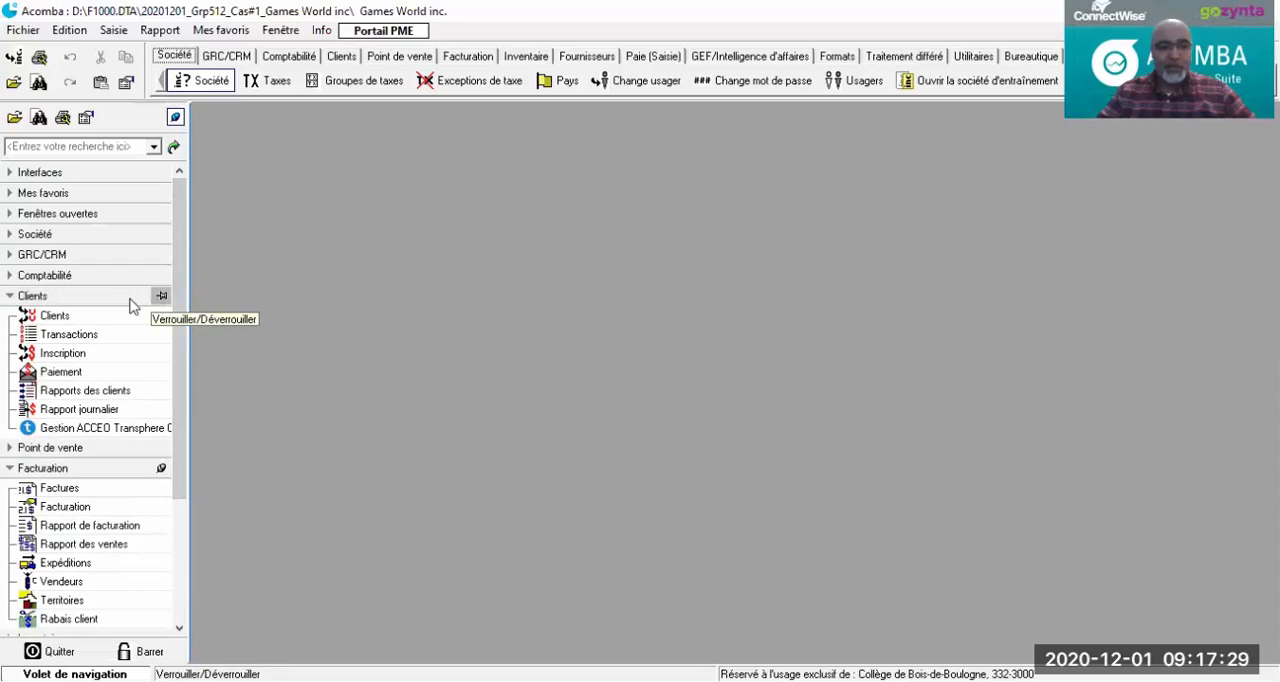
click(8, 257)
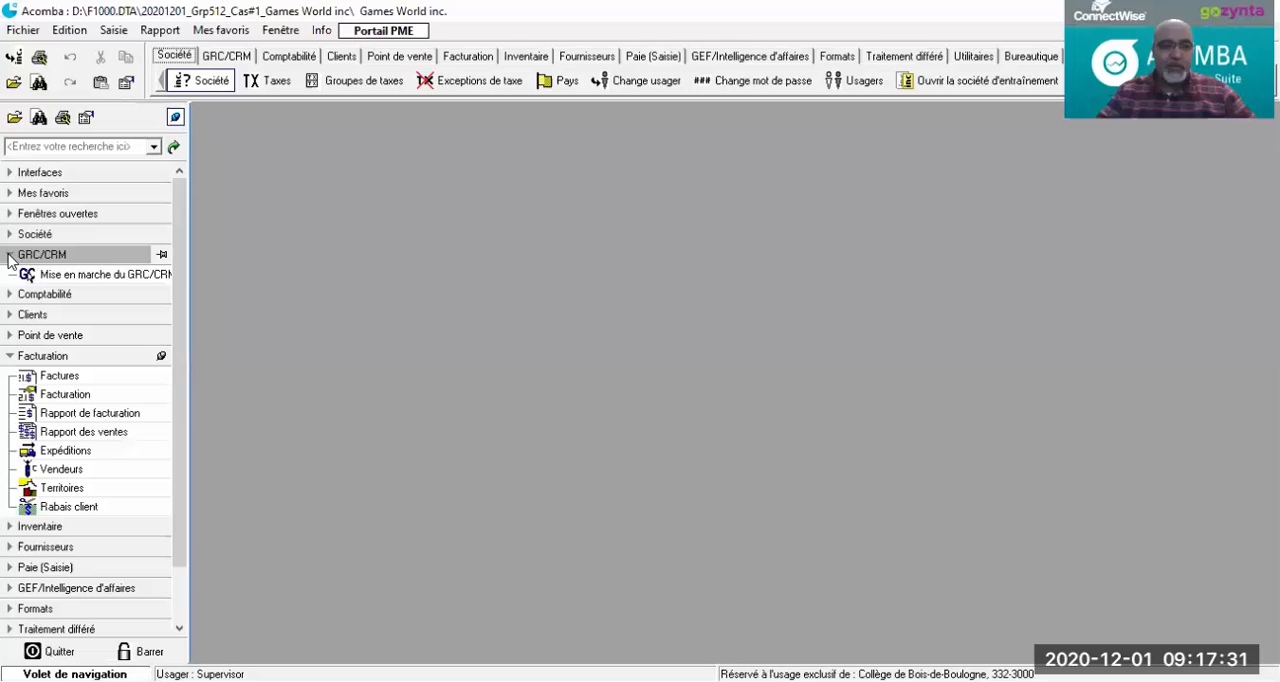
click(8, 316)
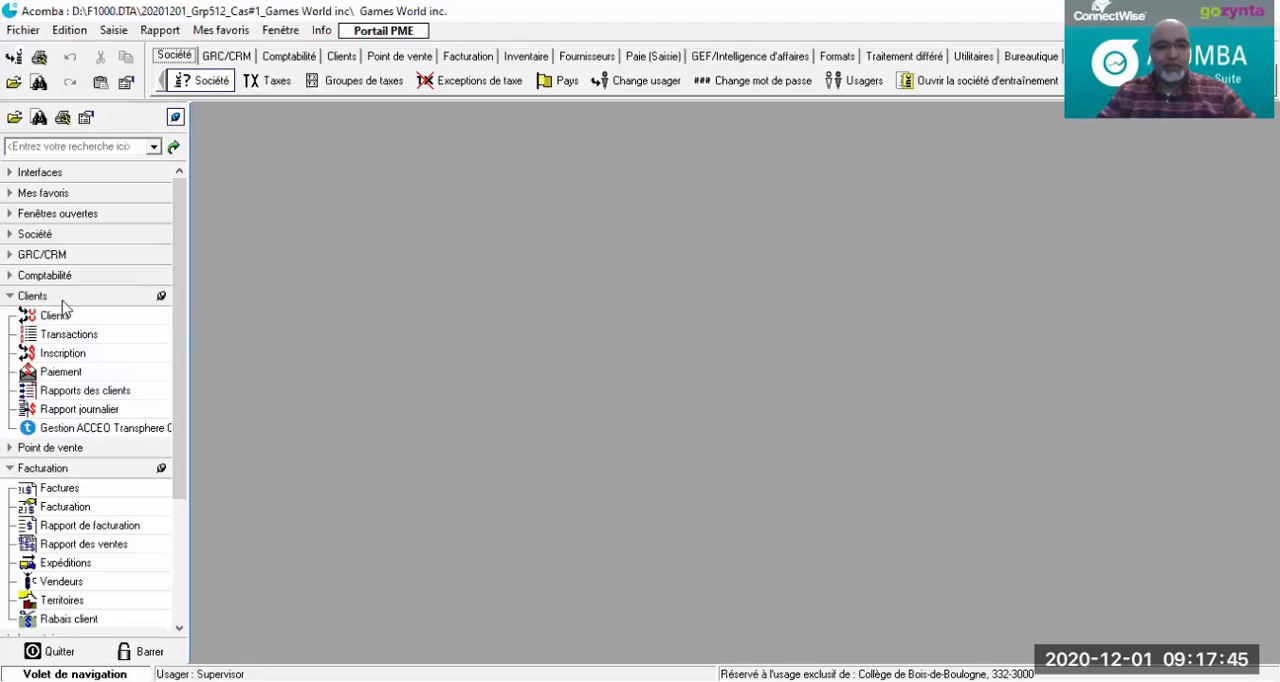
click(161, 296)
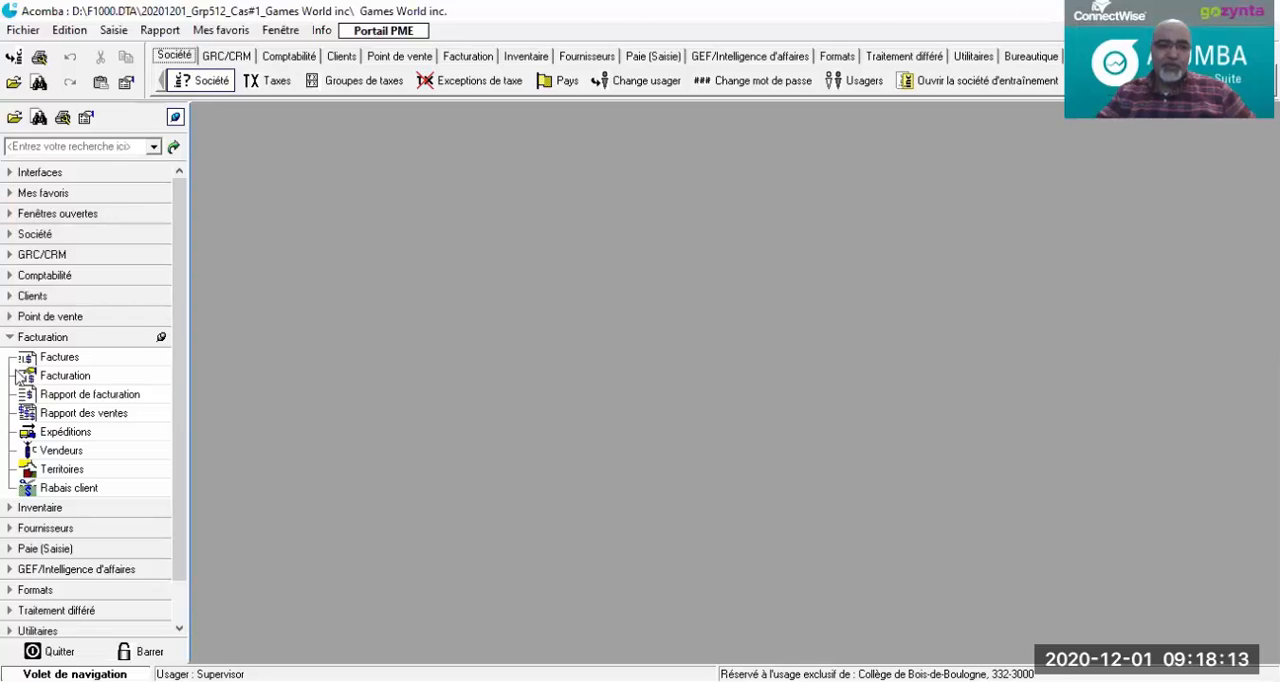
Step: Create a new shipping method in Expéditions with number 1 and the description Purolator, and save it
click(48, 434)
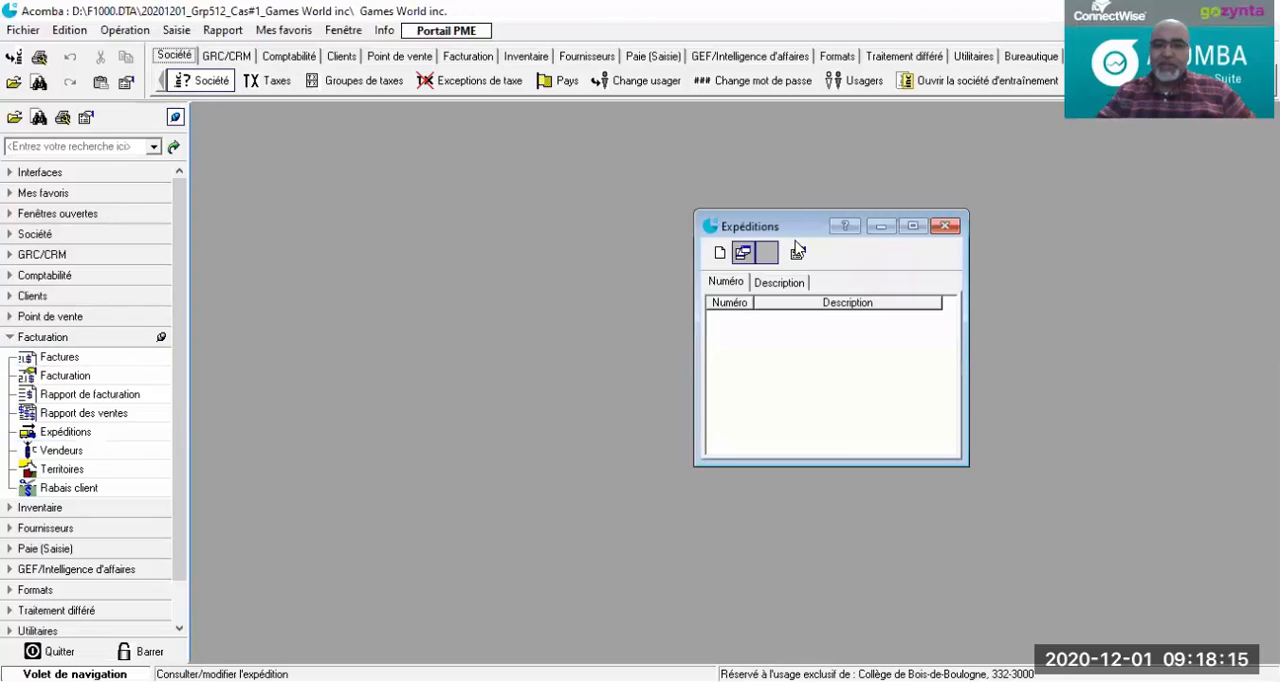
drag(810, 225, 604, 145)
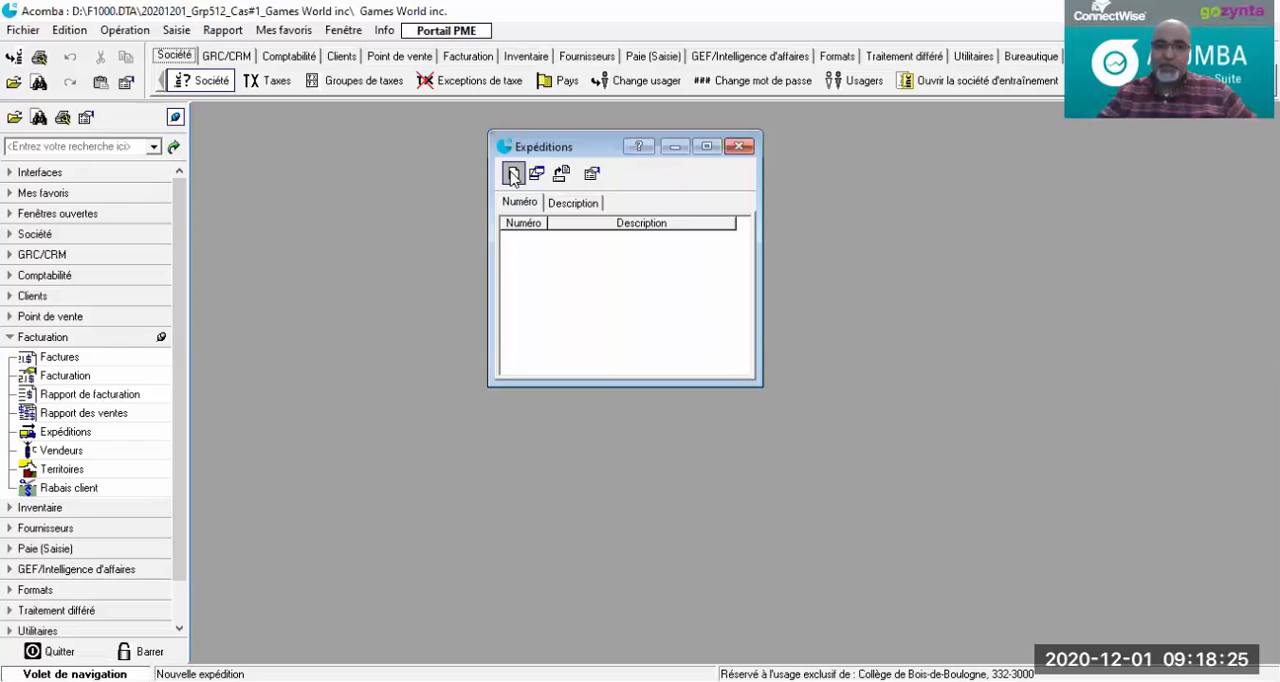
click(512, 176)
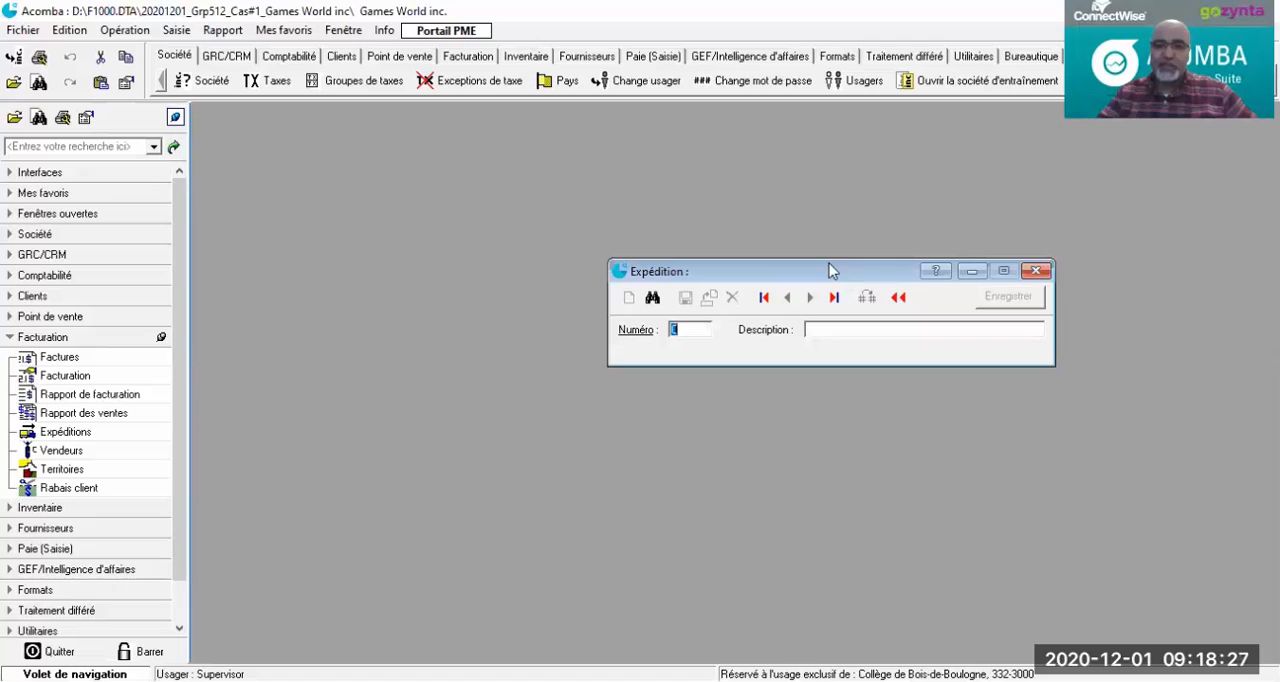
drag(843, 279, 629, 197)
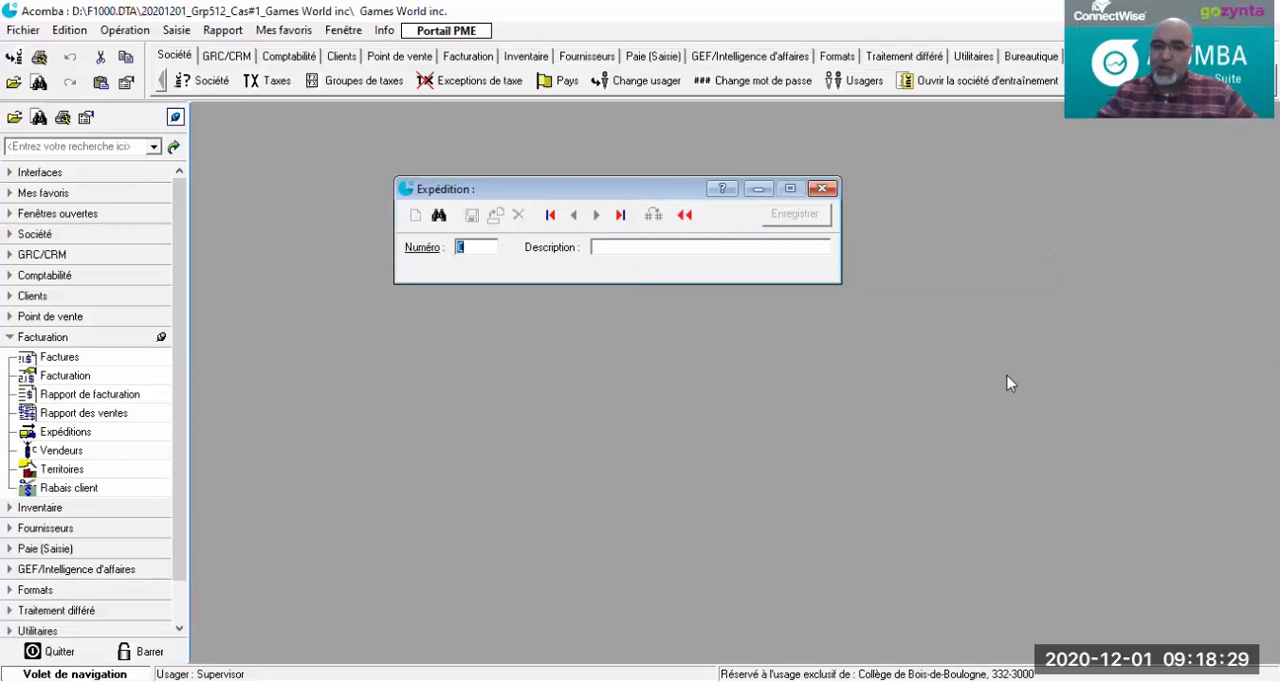
text(1)
key(Tab)
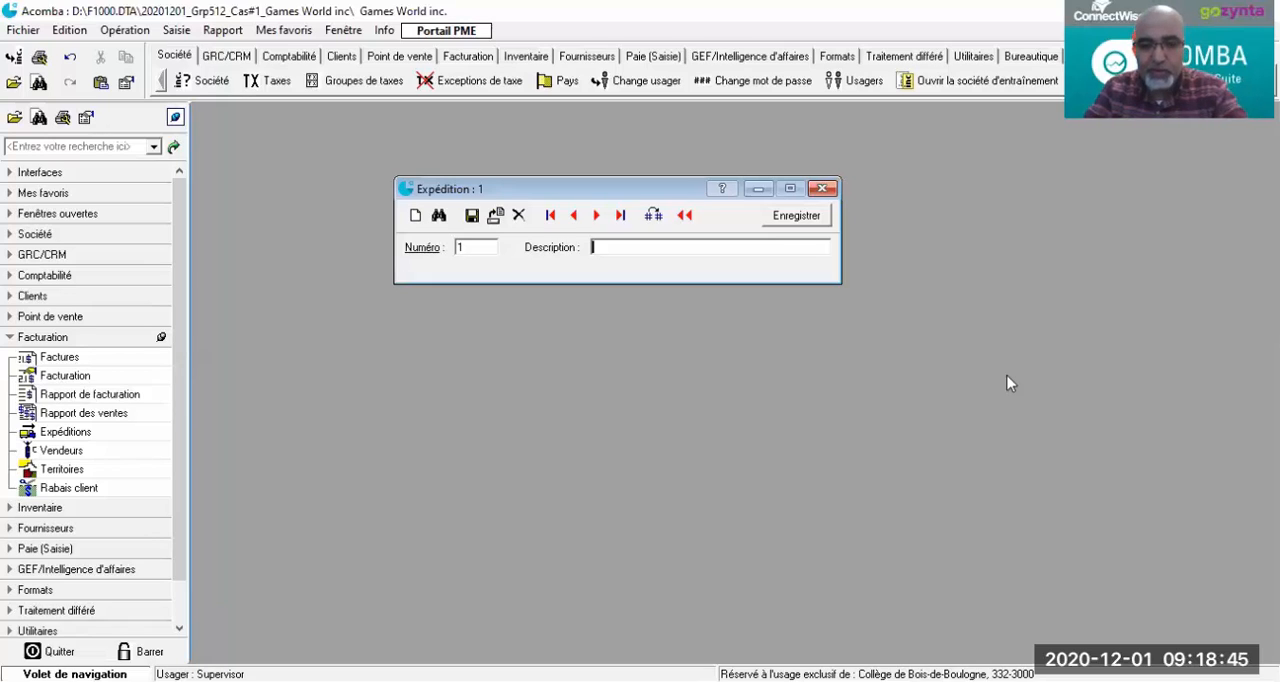
text(PF)
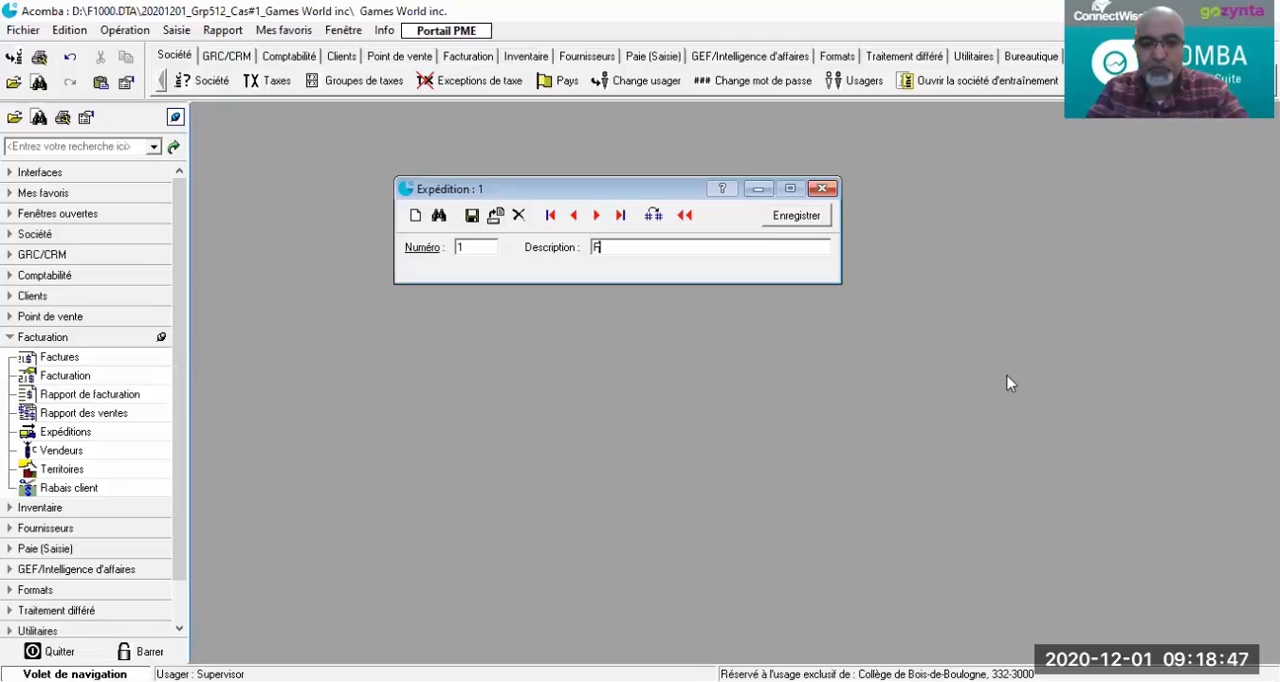
text(urol)
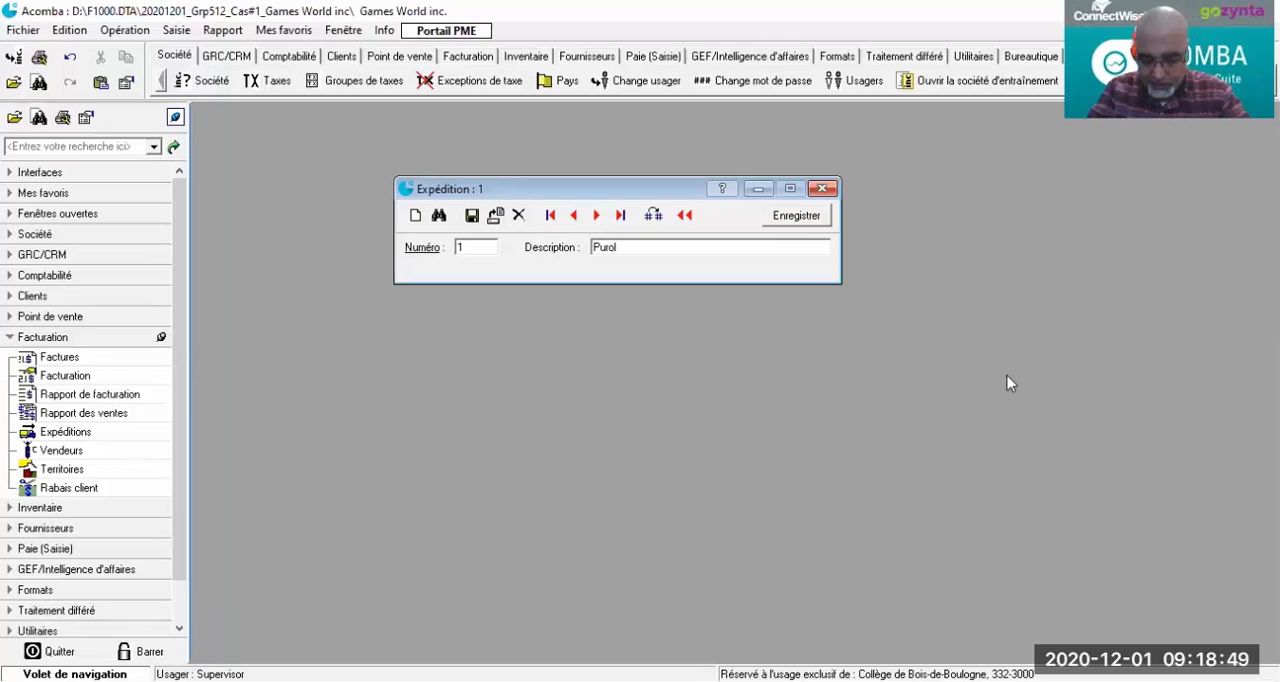
text(ato)
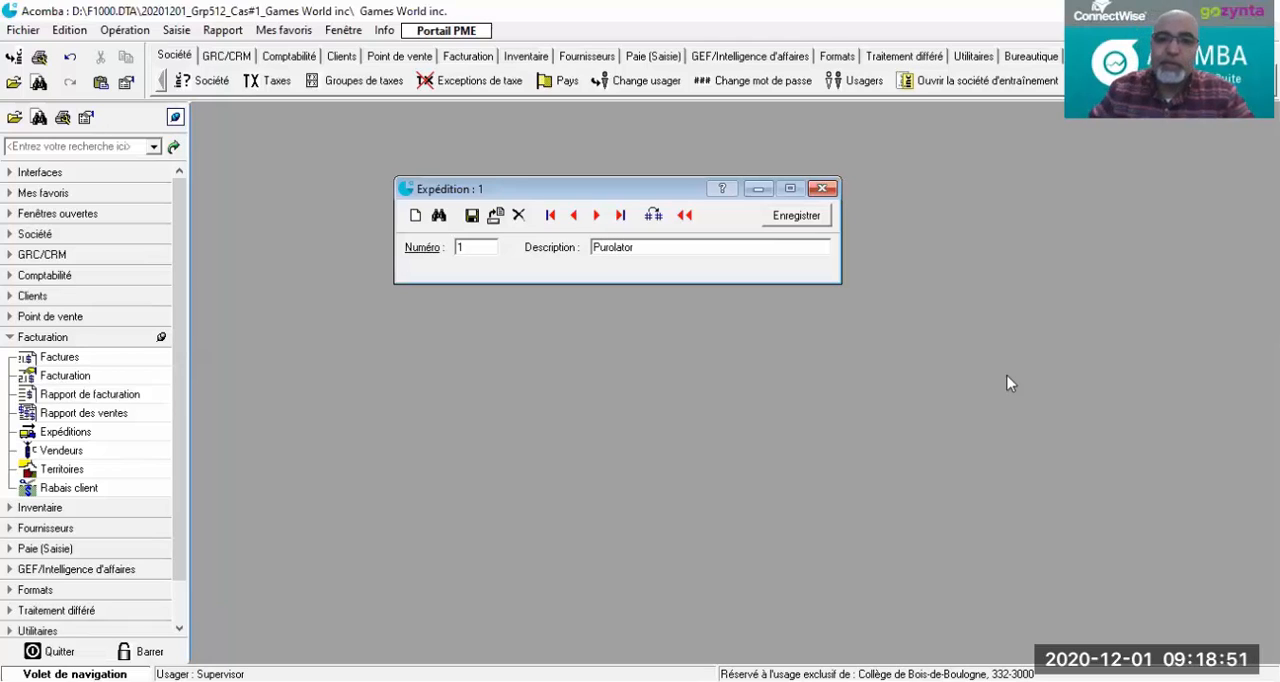
text(r)
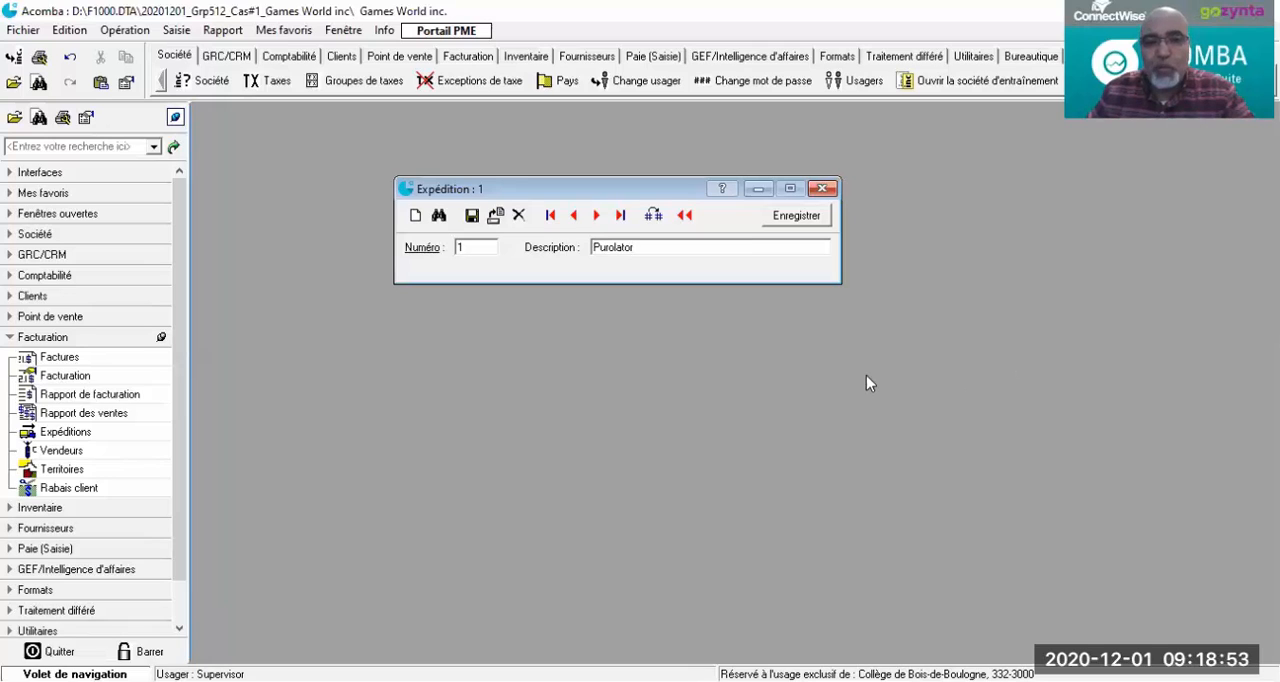
click(471, 217)
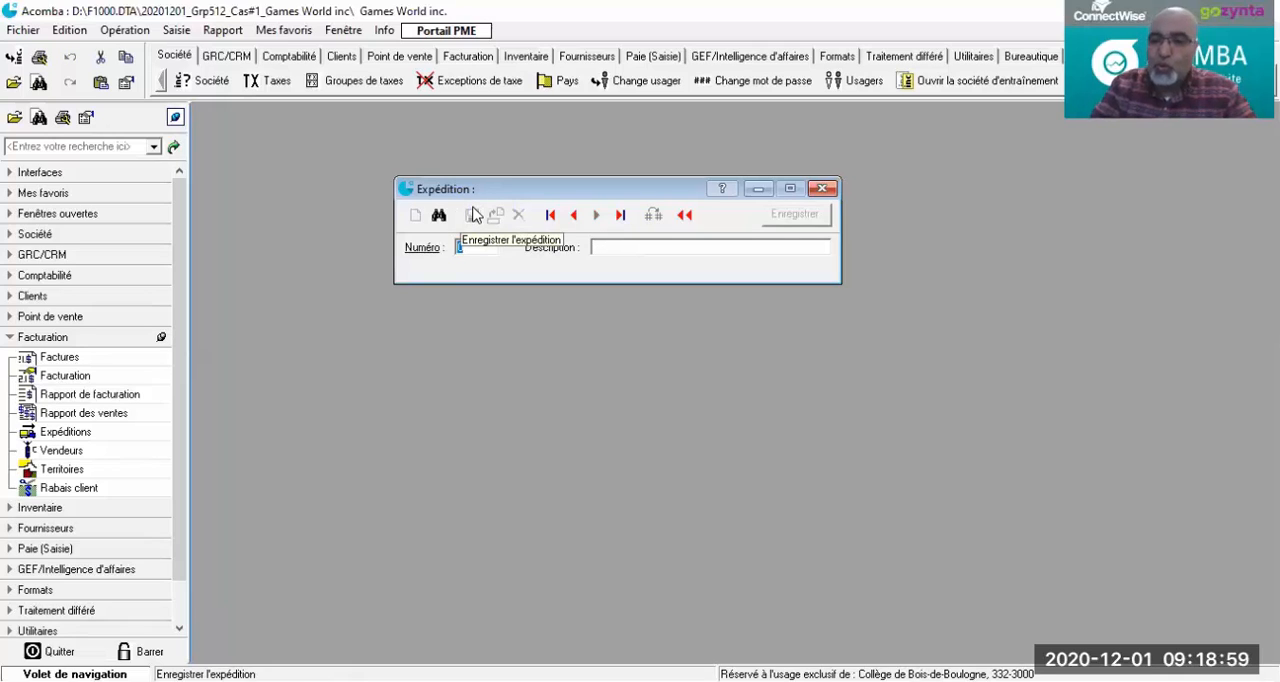
Step: Add shipping method number 2 with the description Camion de la Sté and save it
text(2)
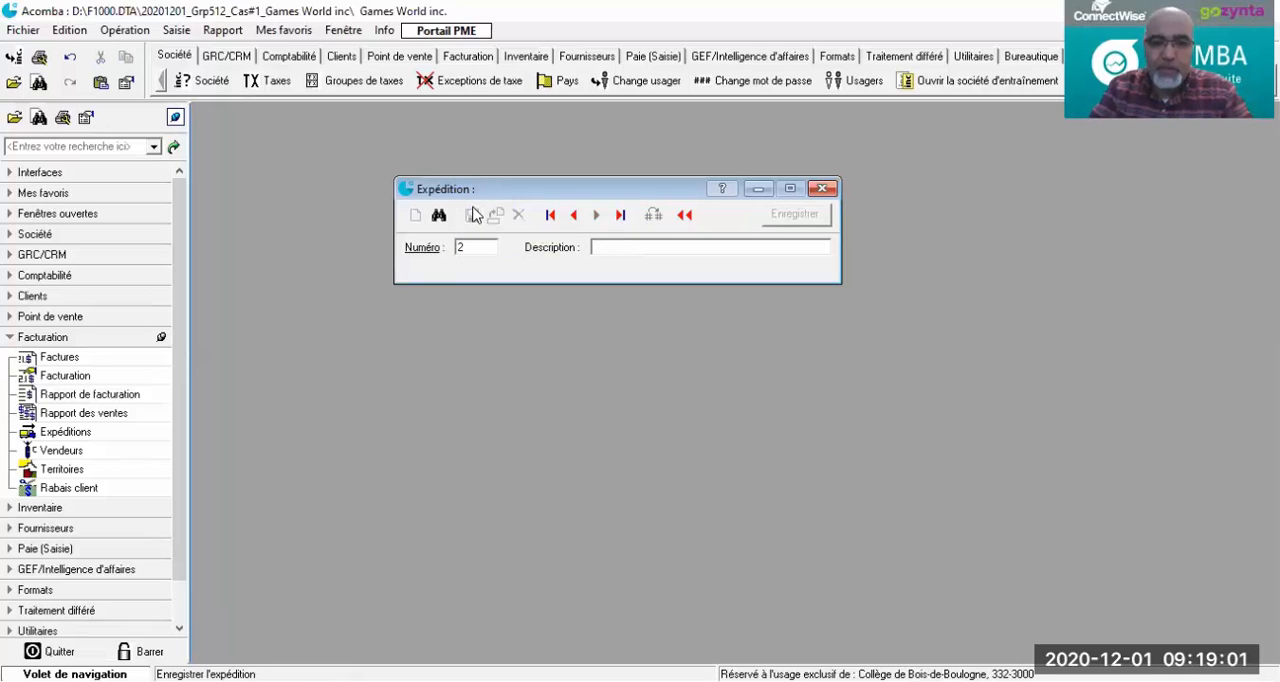
key(Tab)
text(Ca)
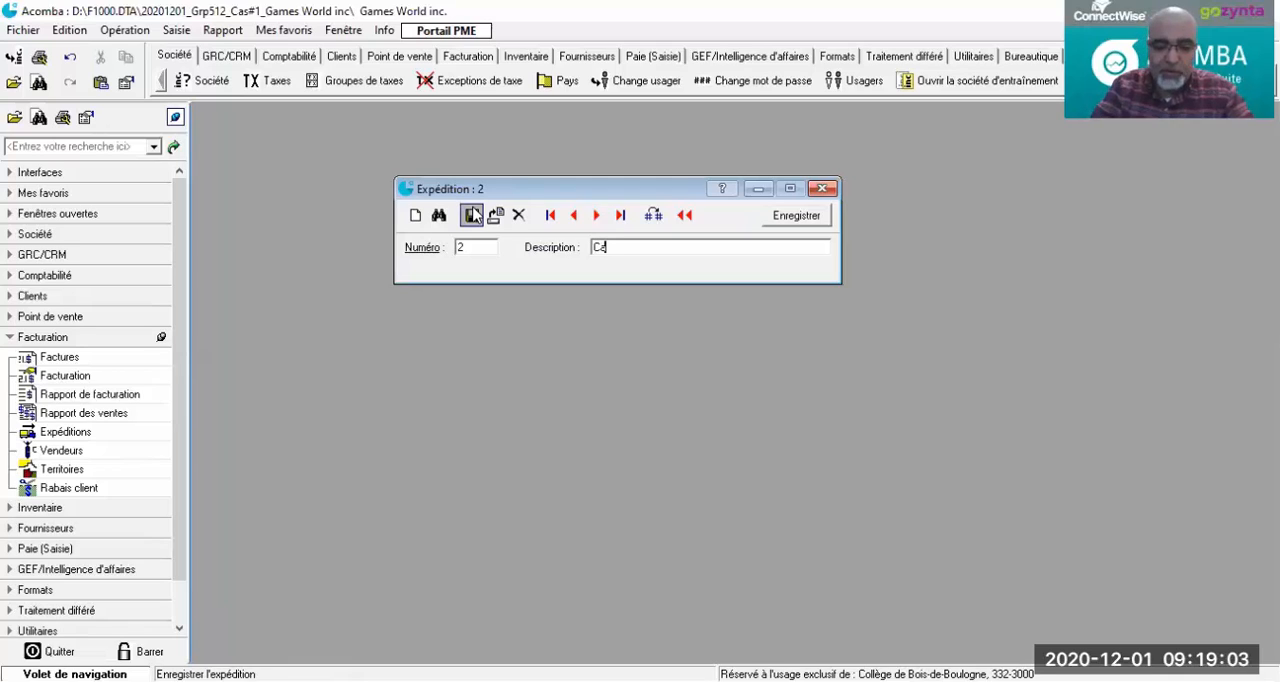
text(mion de)
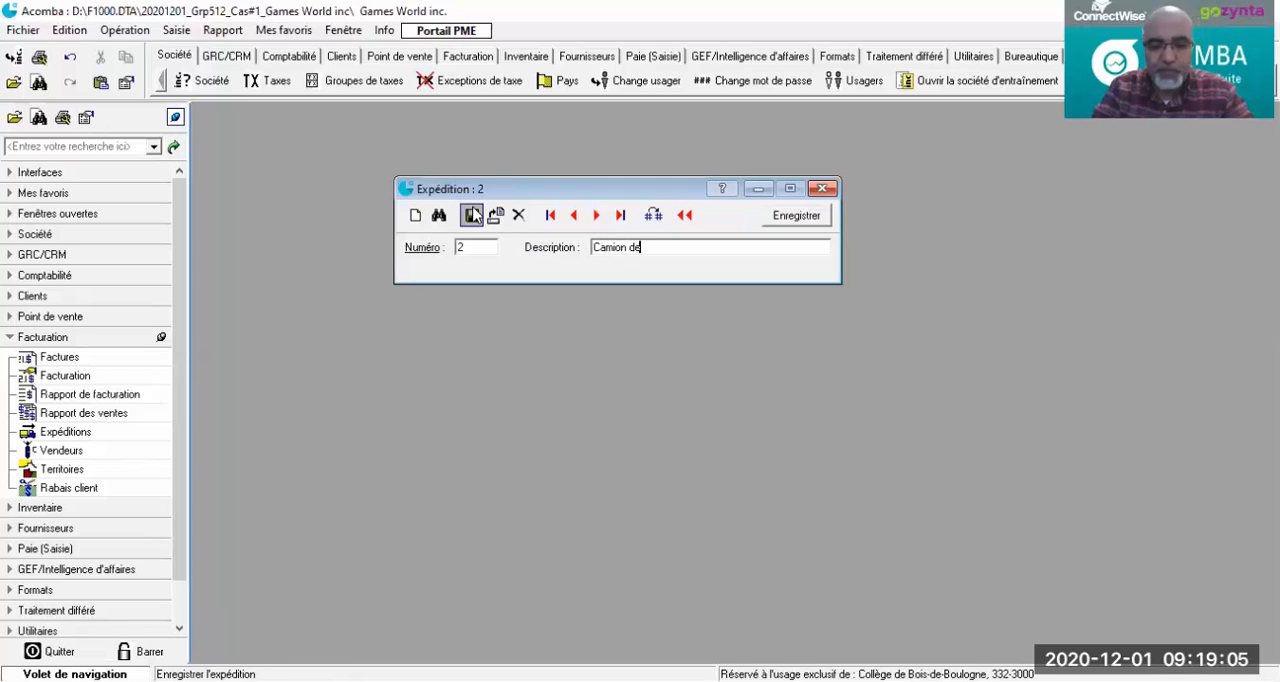
text( la Ste)
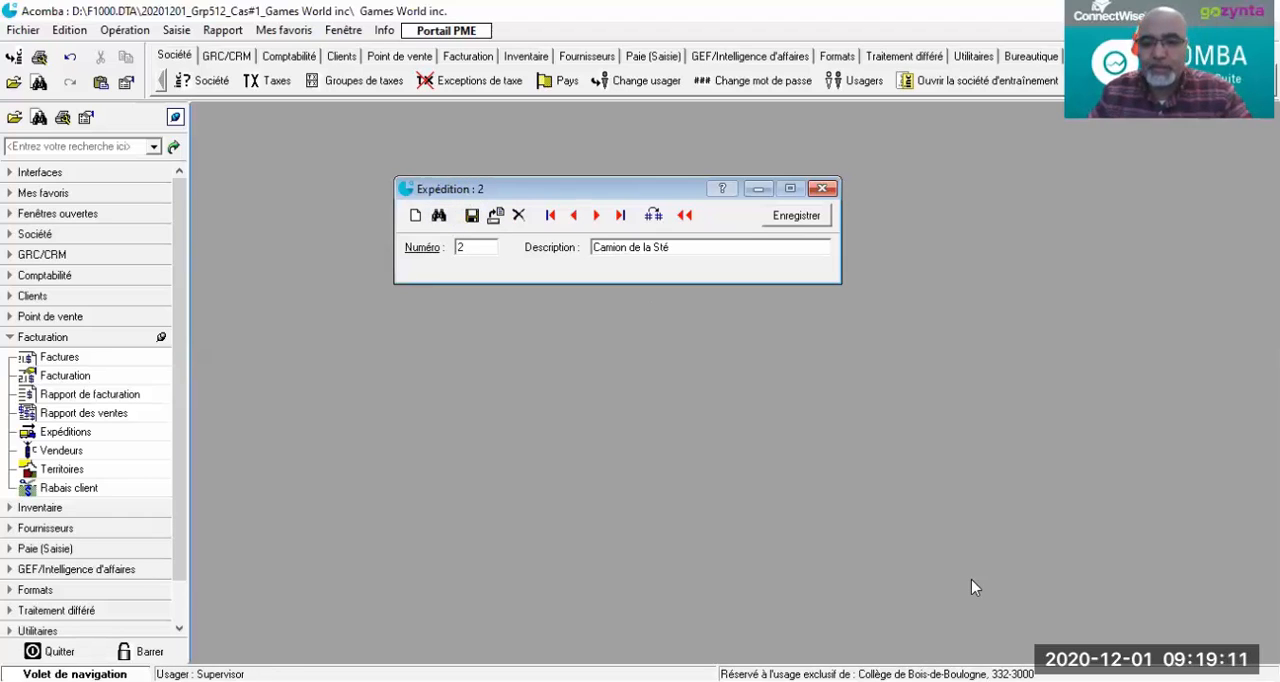
click(471, 217)
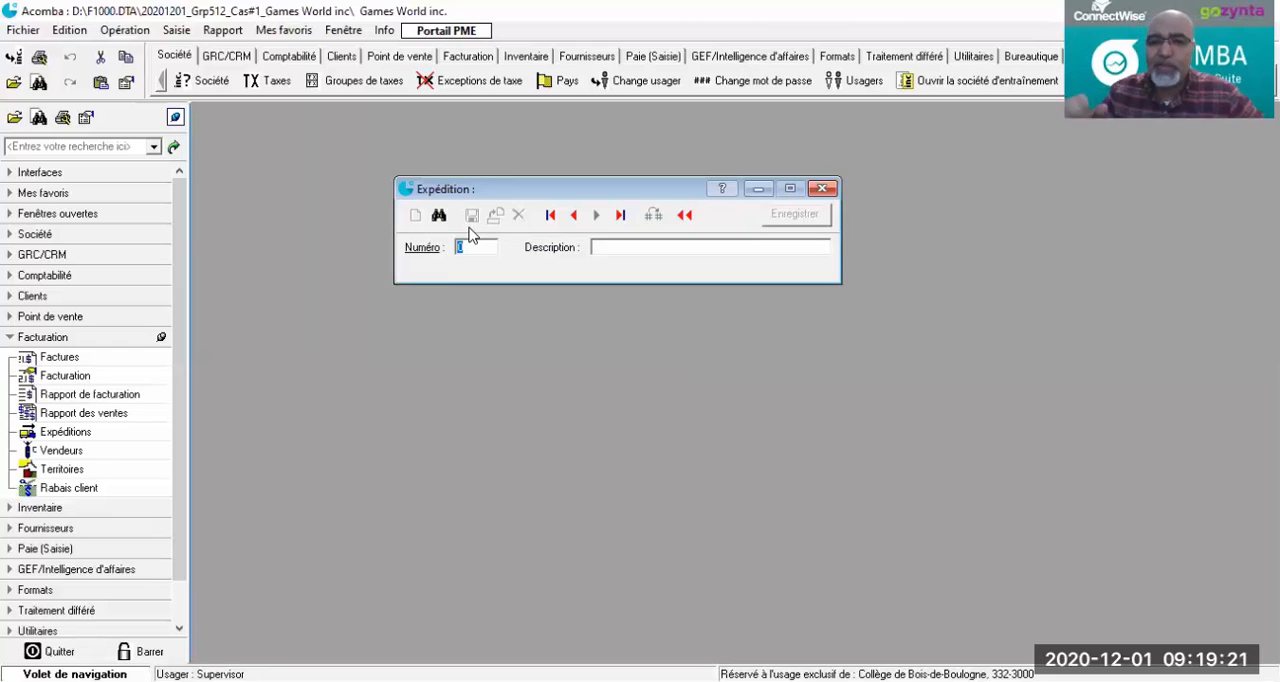
Step: Add shipping method number 3 with the description FedEX and save it
text(3)
key(Tab)
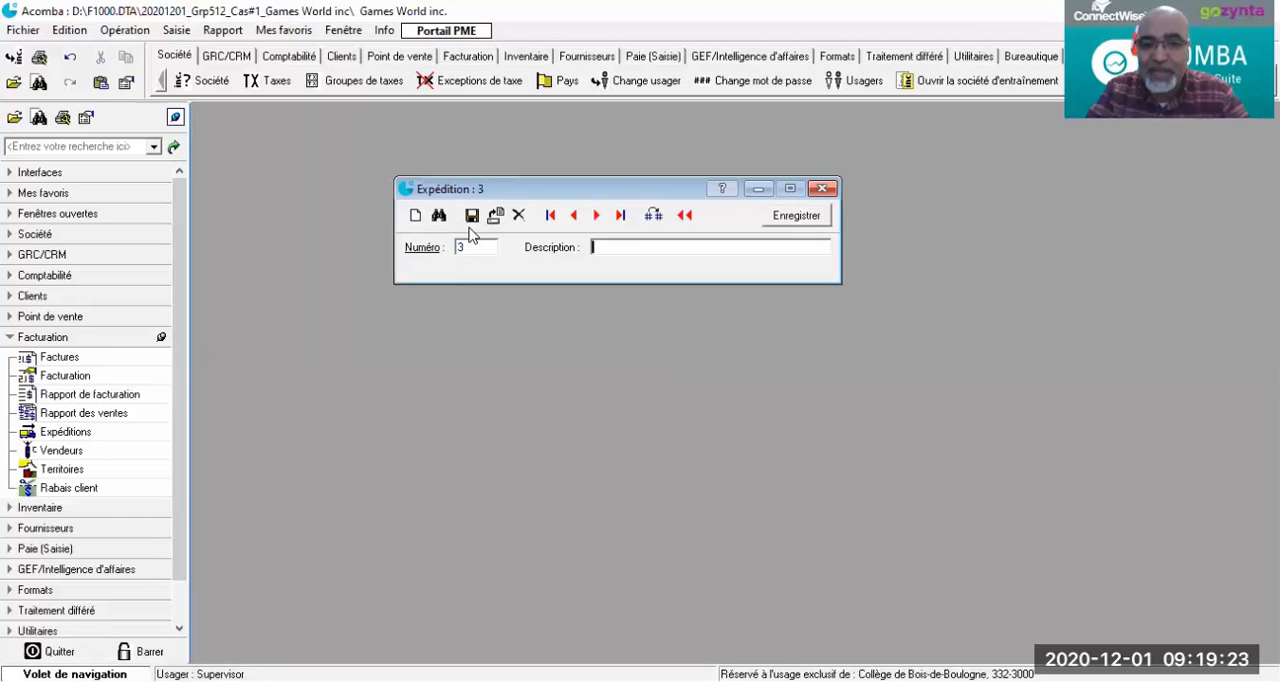
text(Fed)
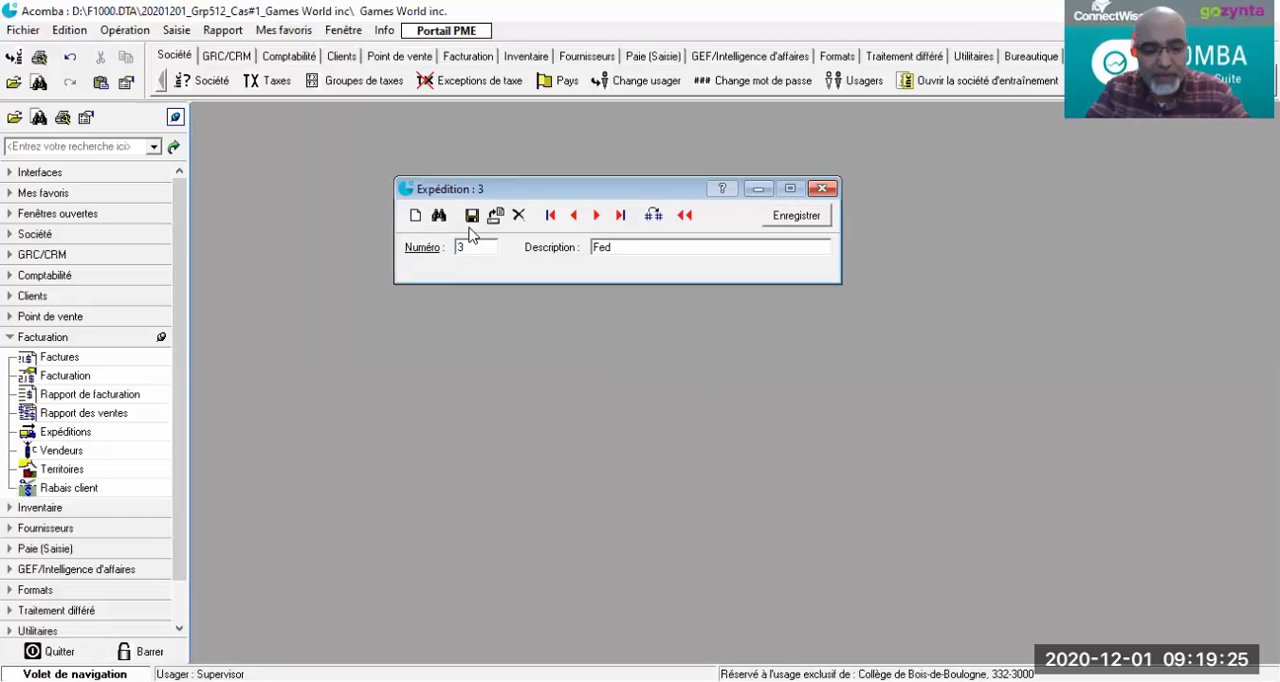
text(EX)
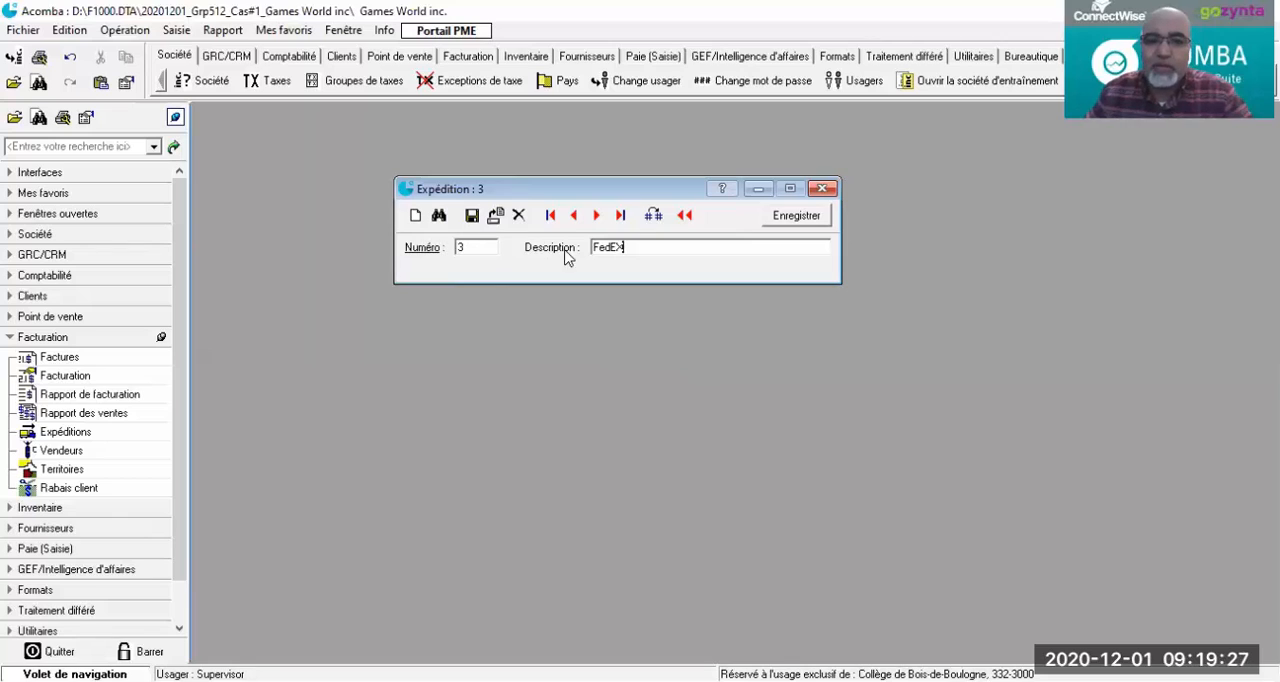
click(470, 216)
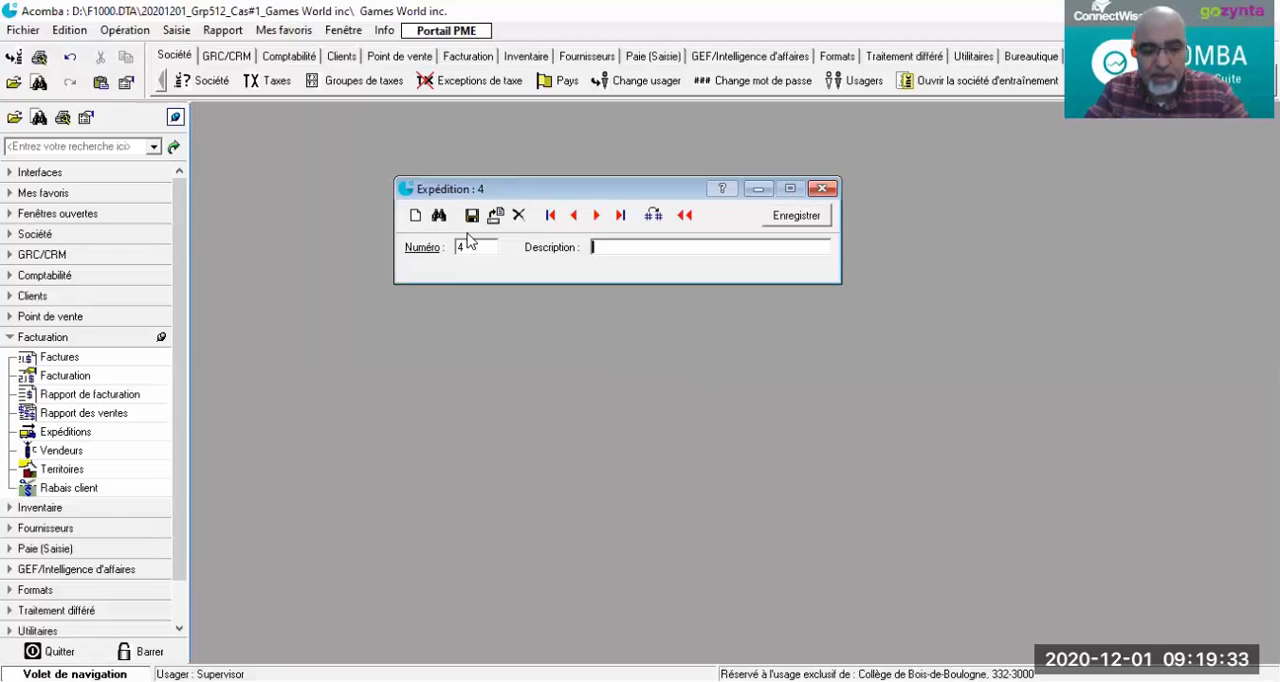
Step: Add and save shipping method 4 described as DHL and shipping method 5 described as Postes Canada
text(DHL)
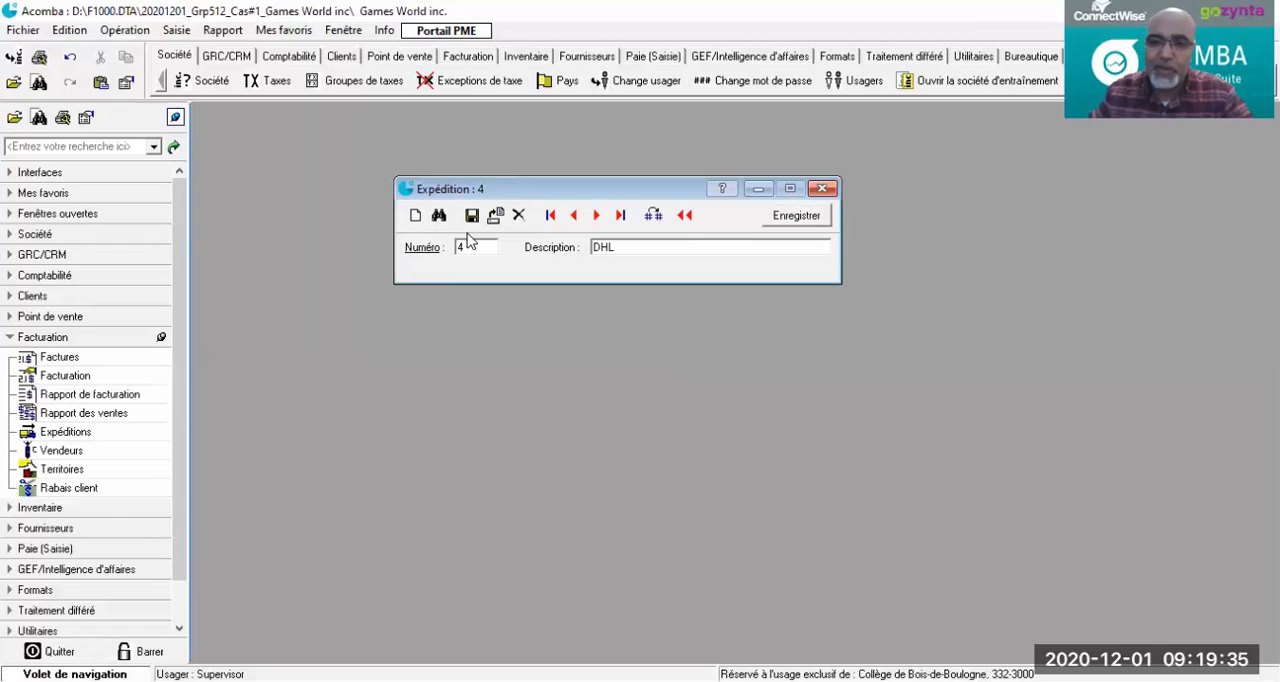
click(470, 216)
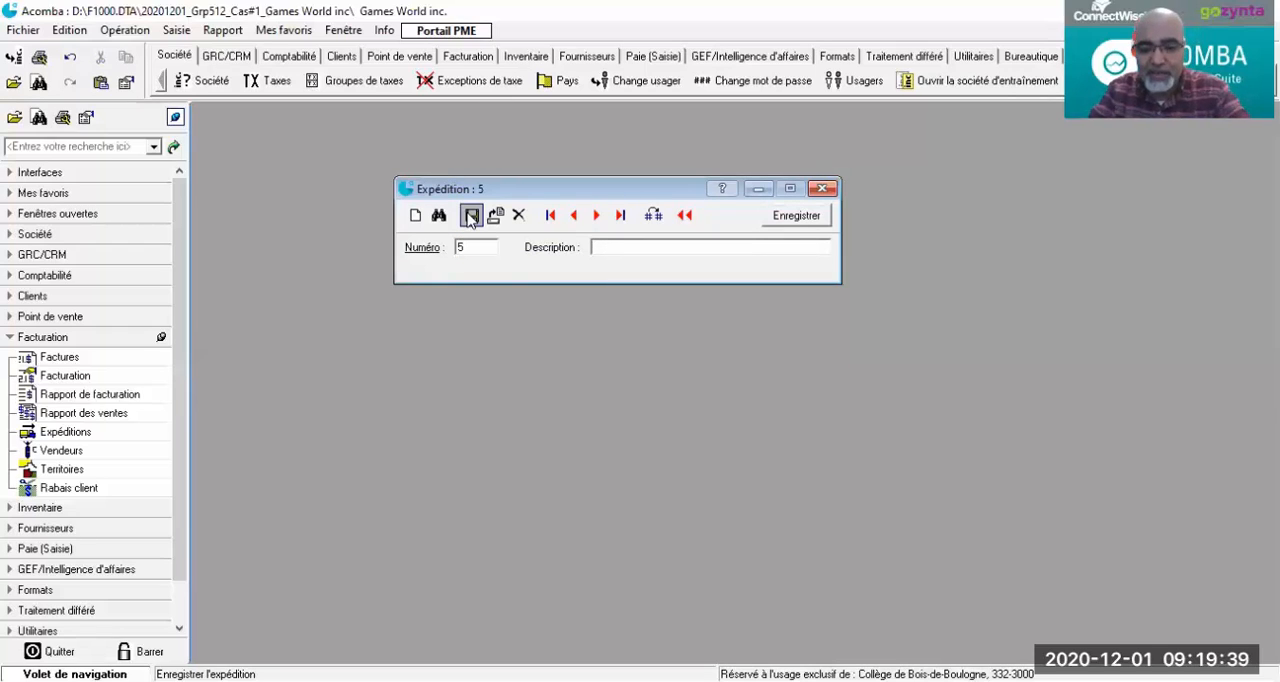
text(Postes)
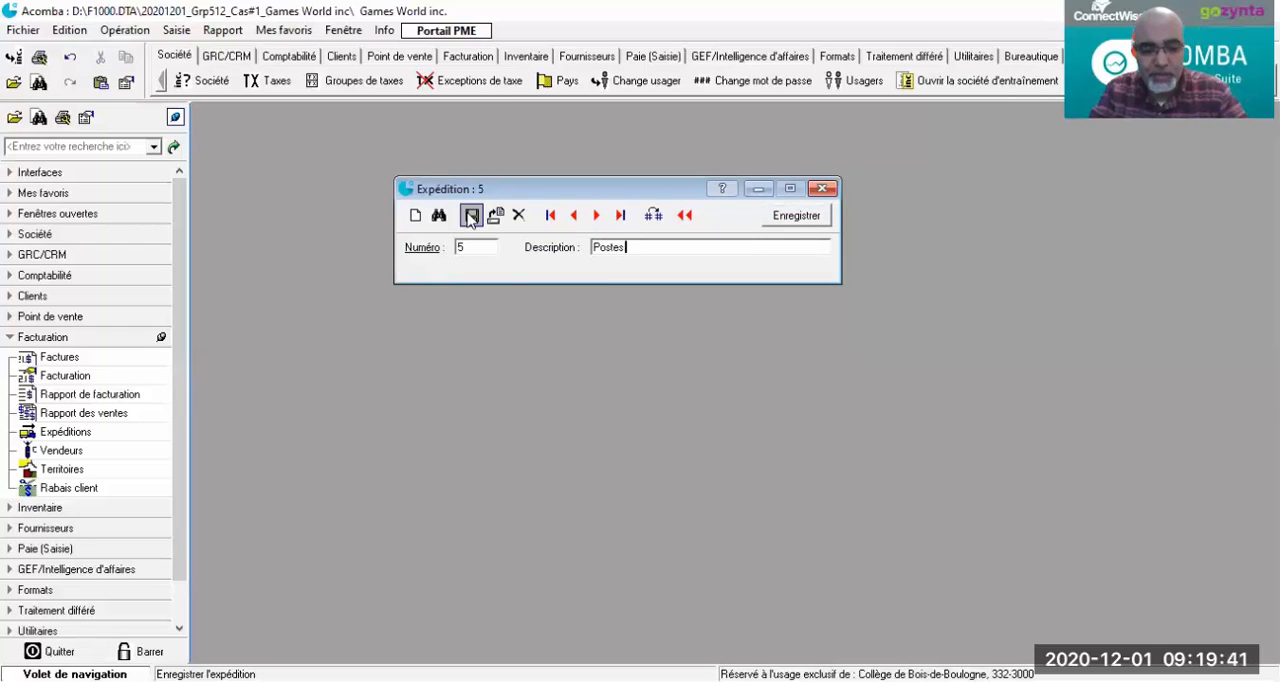
text( Canac)
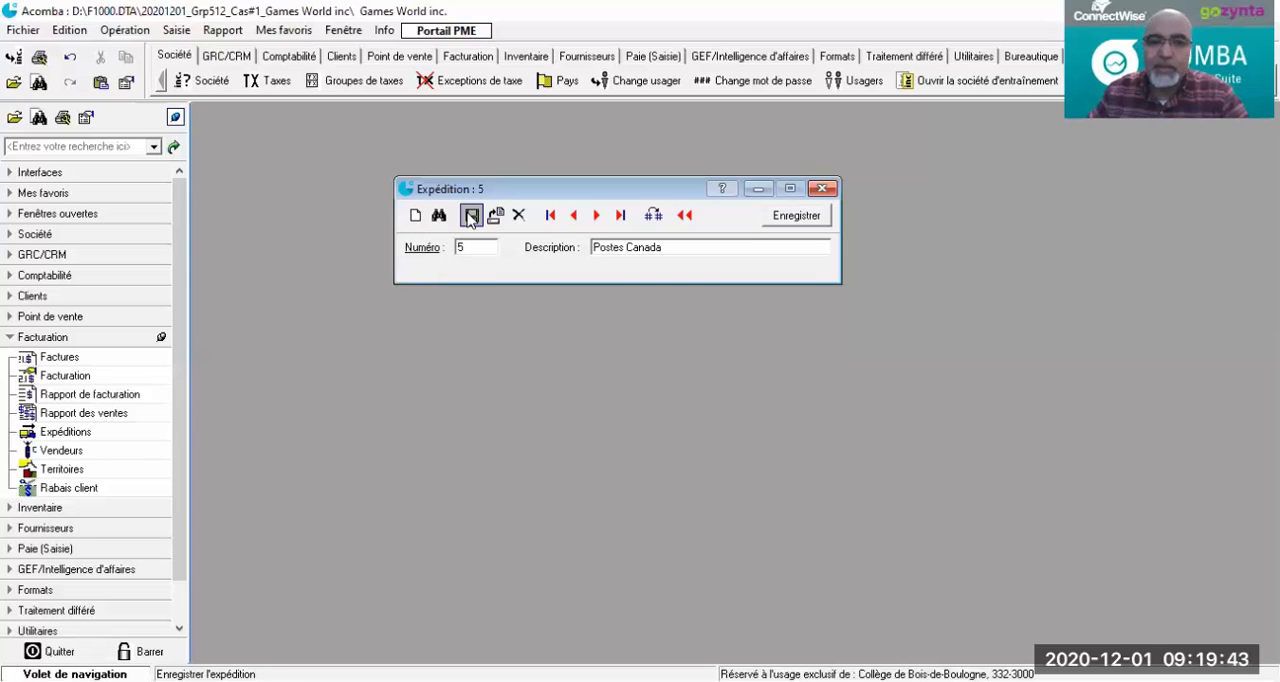
click(470, 217)
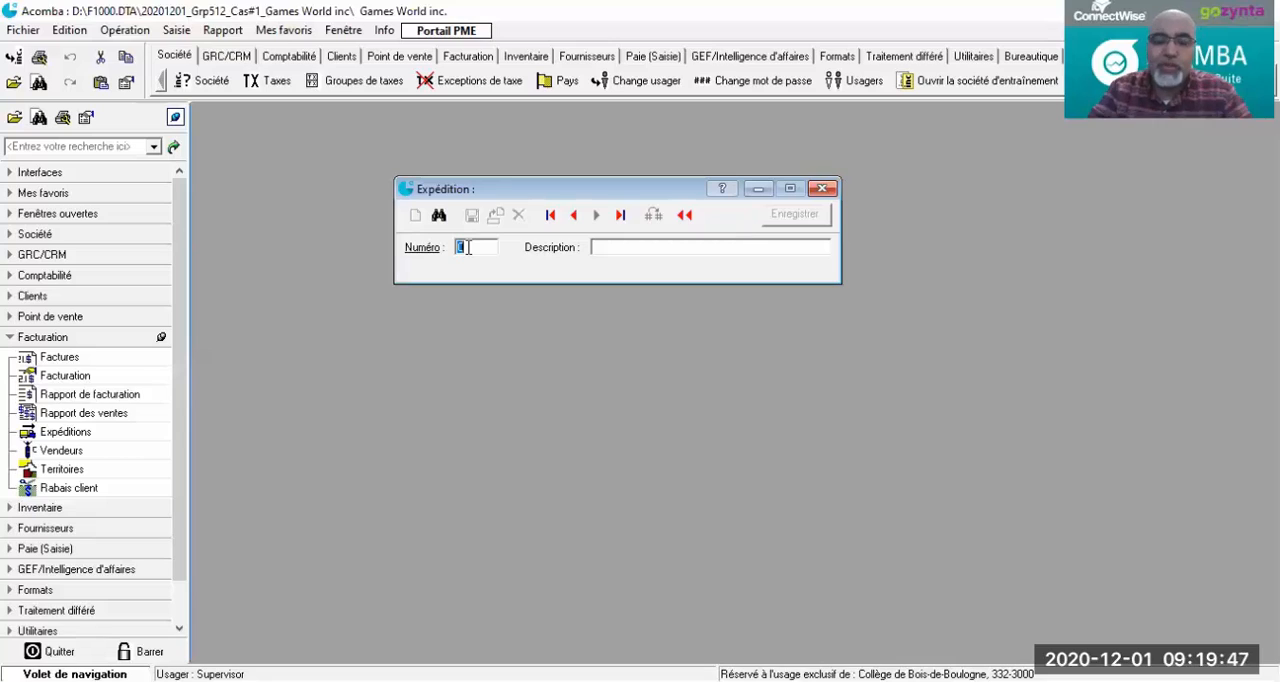
Step: Add shipping method number 6 with the description Train Canadian and save it
text(6)
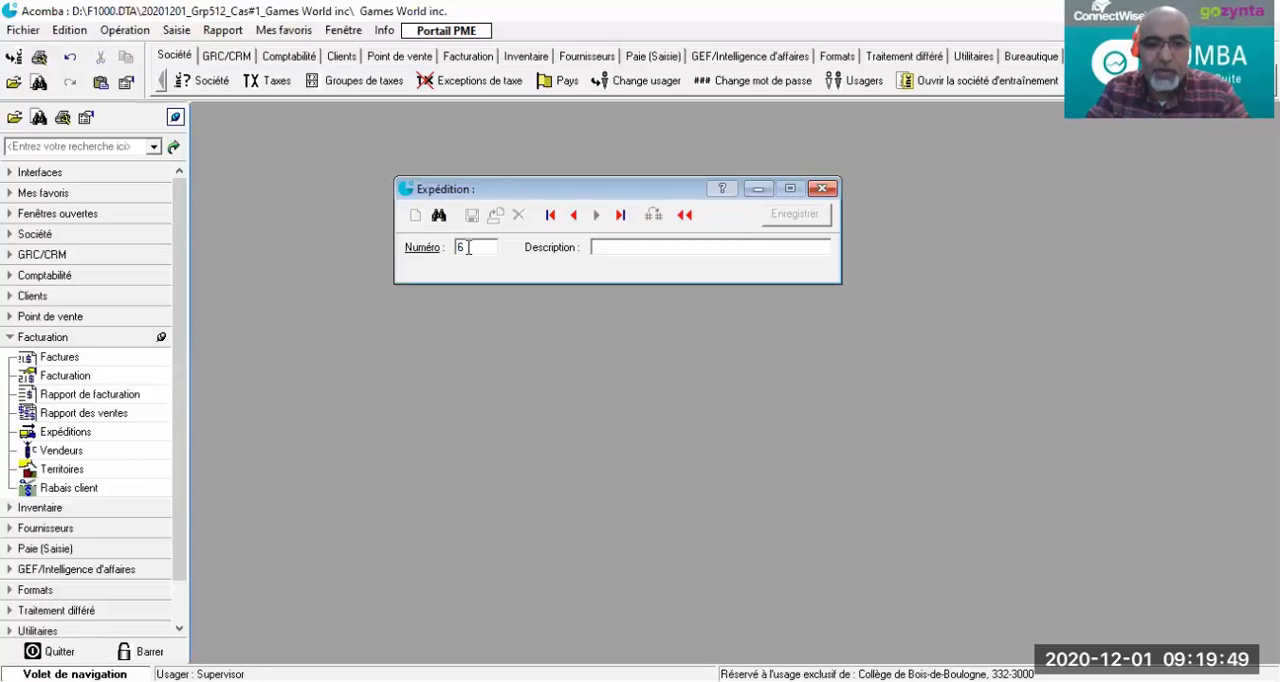
key(Tab)
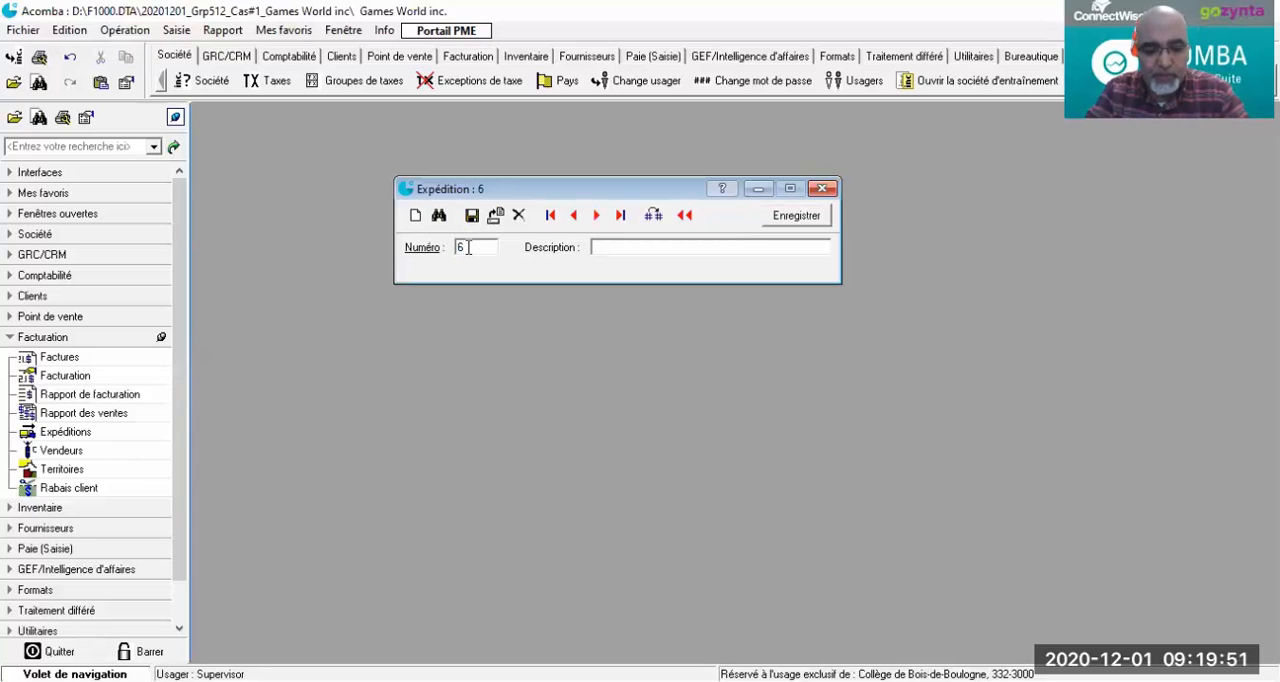
text(TRain)
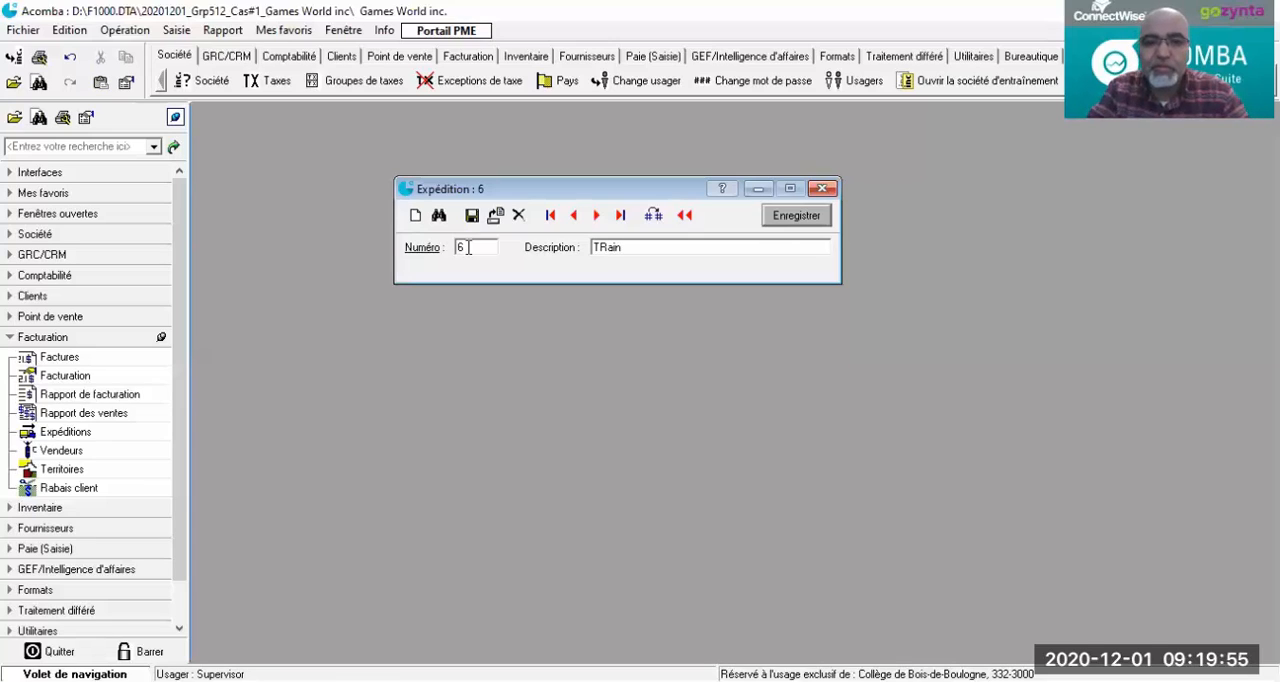
double_click(627, 245)
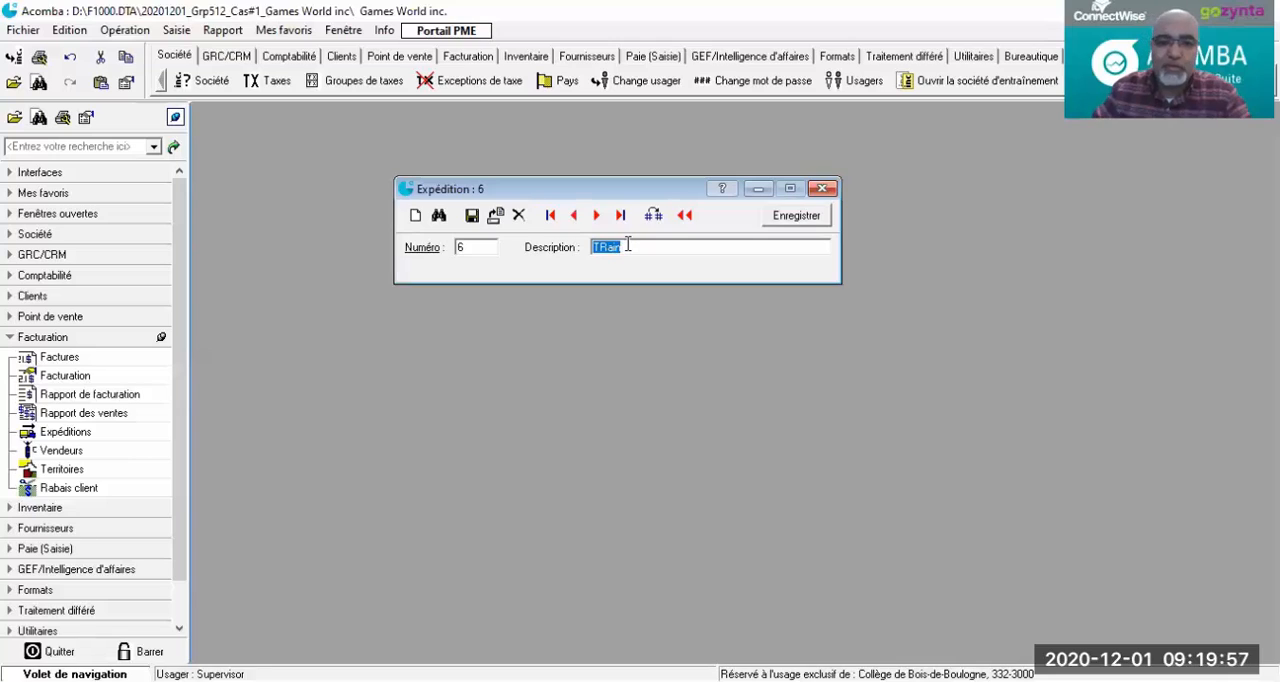
text(Train)
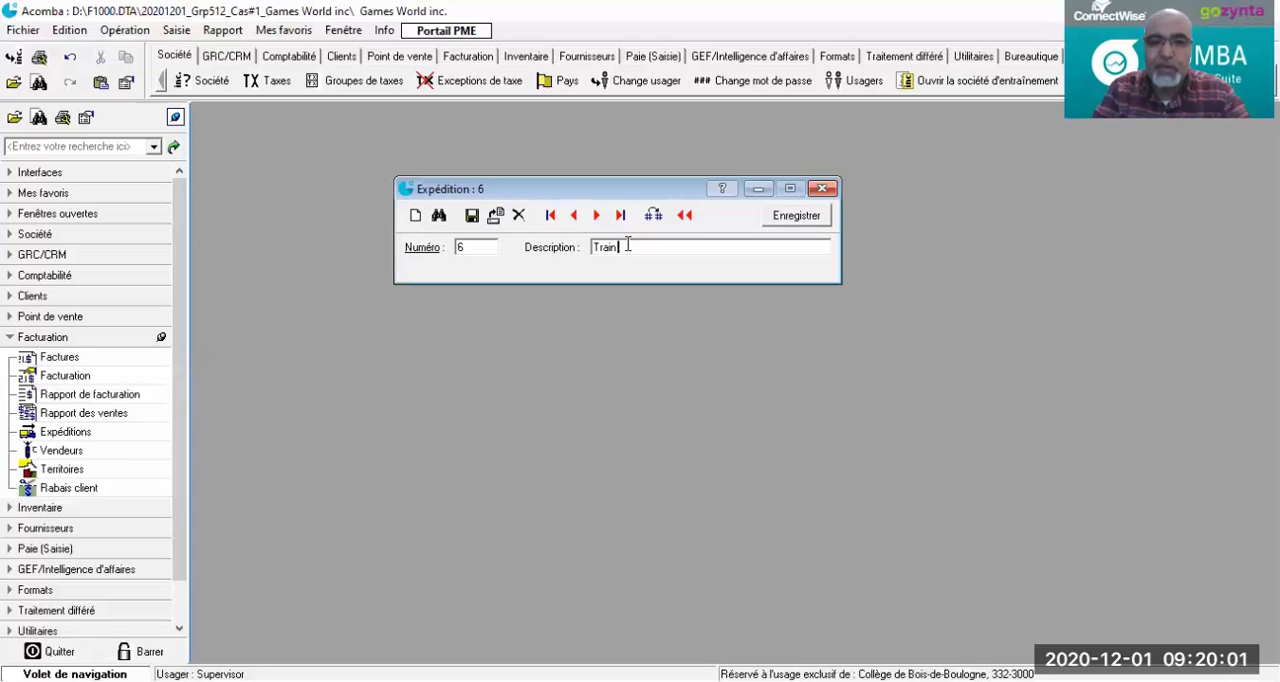
text( d)
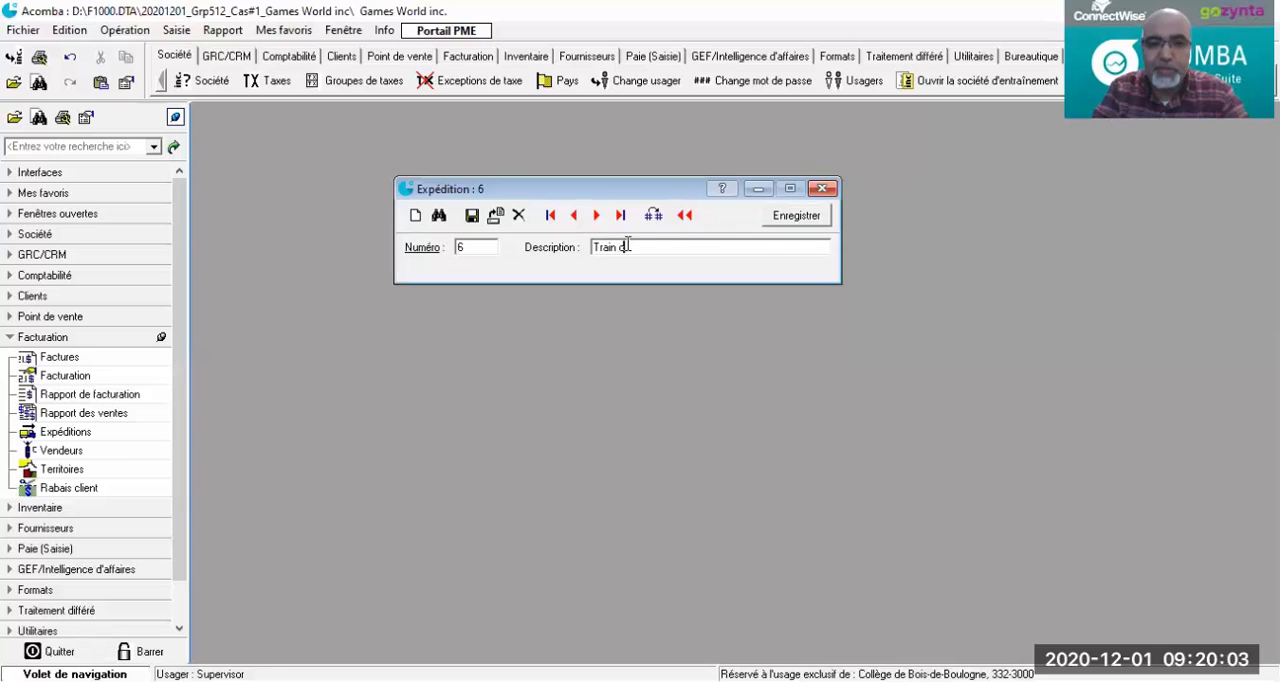
text( d)
text(a,adian)
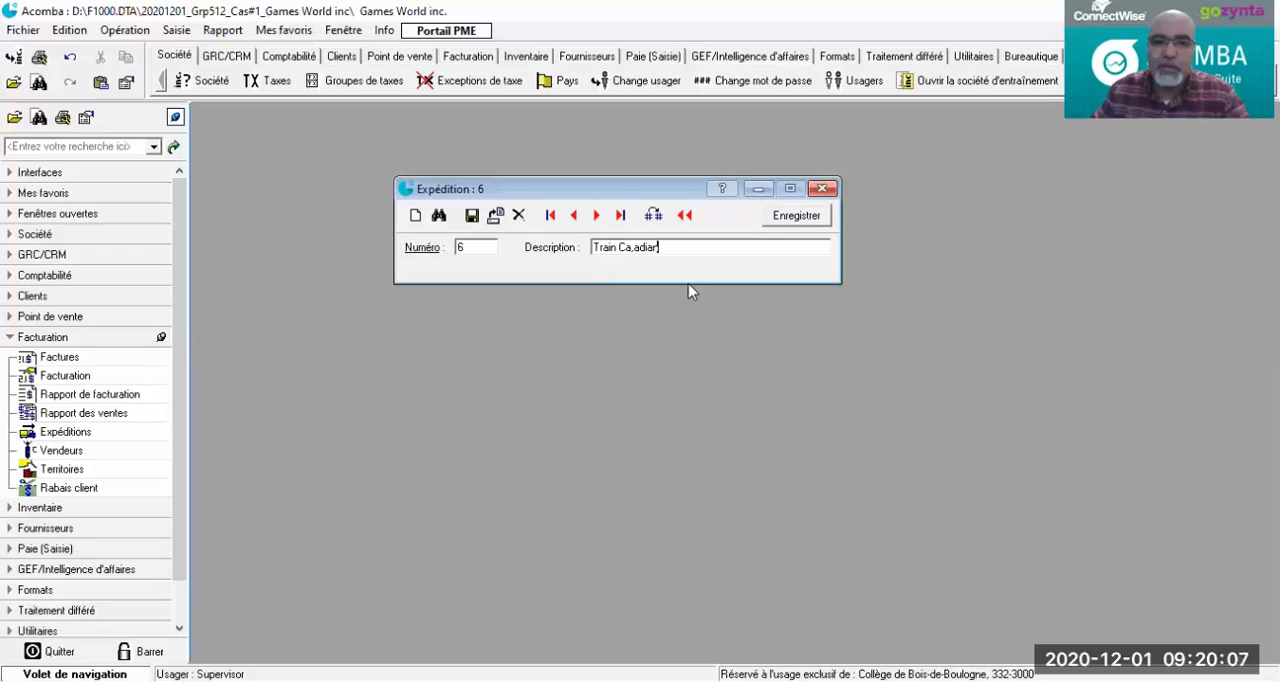
click(634, 248)
key(BackSpace)
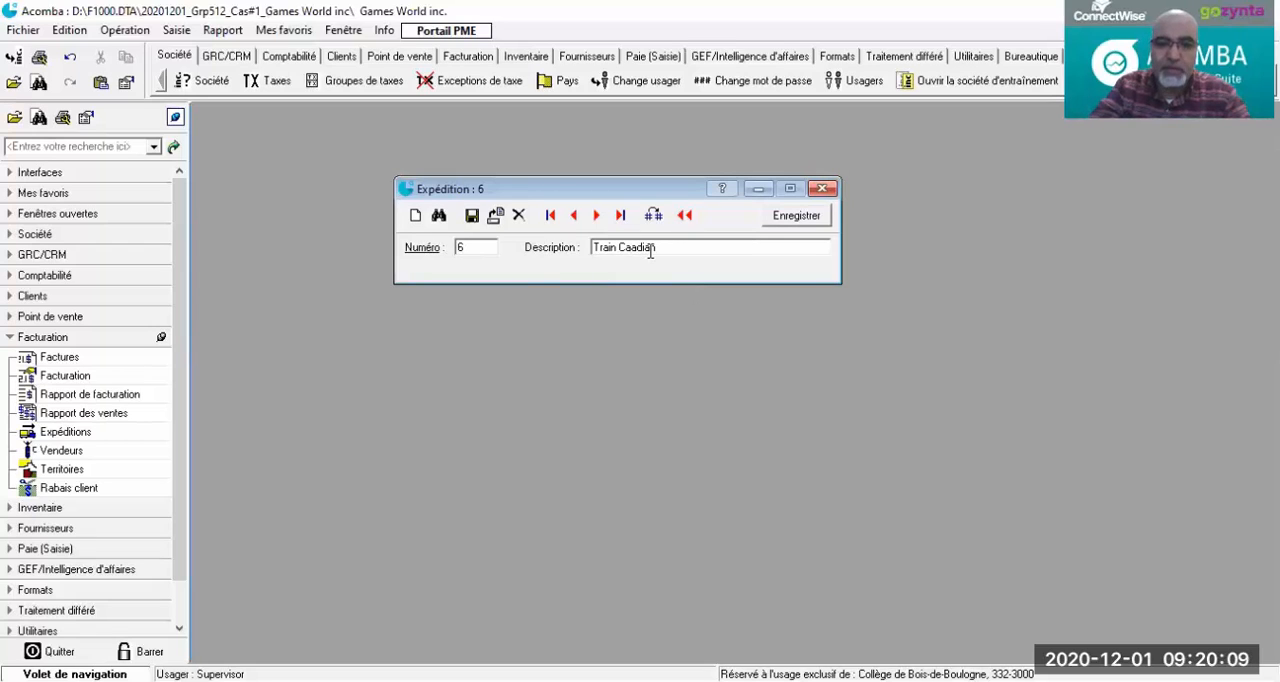
text(n)
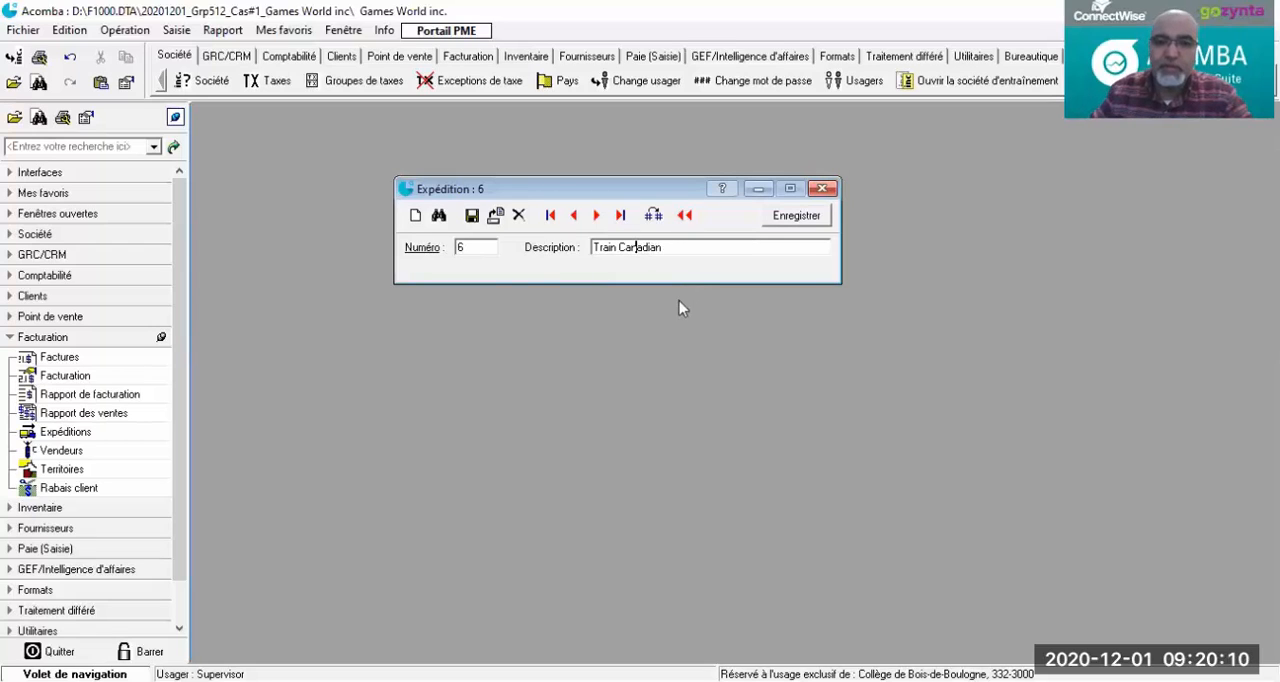
click(471, 217)
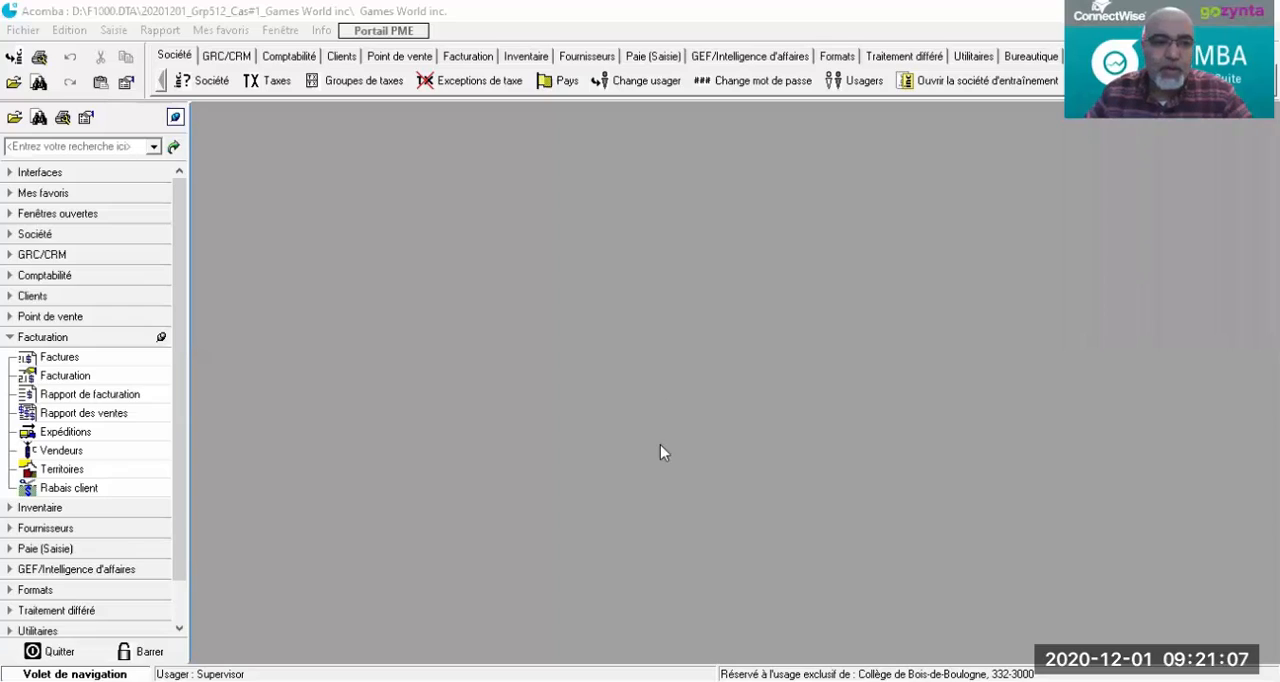
Step: Open the Expéditions list and compare the shipping methods ordered by number and by description
click(62, 450)
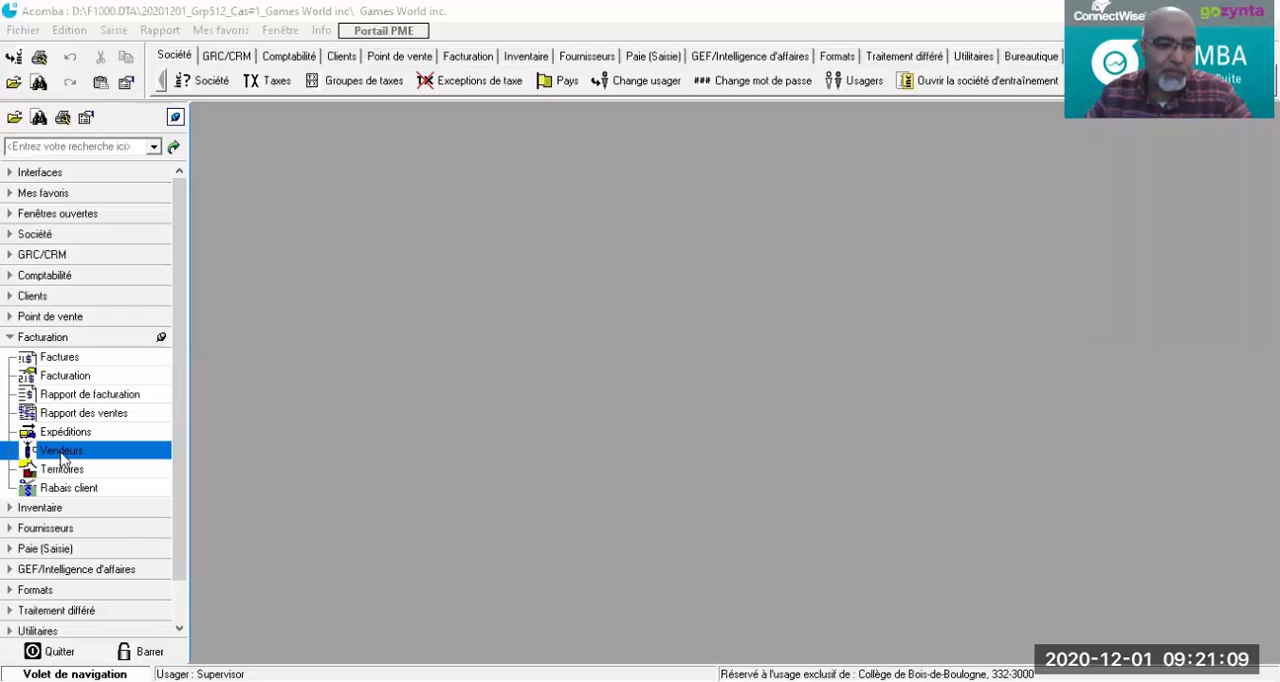
click(58, 434)
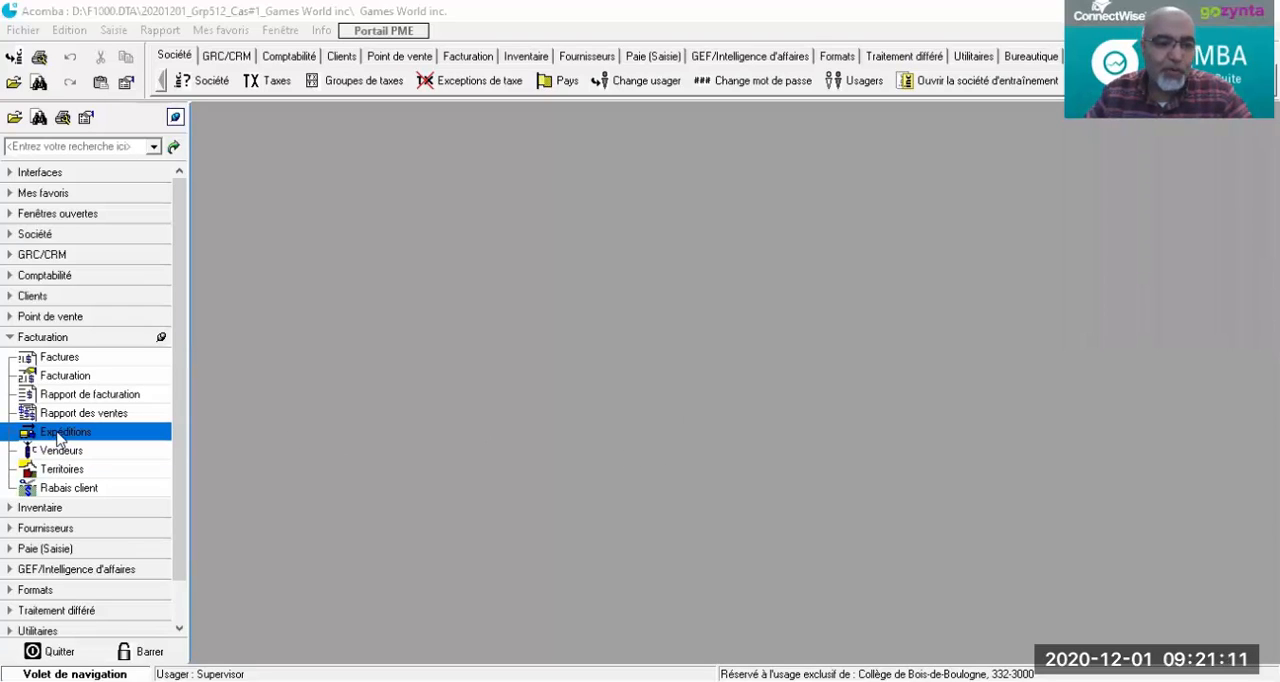
double_click(58, 434)
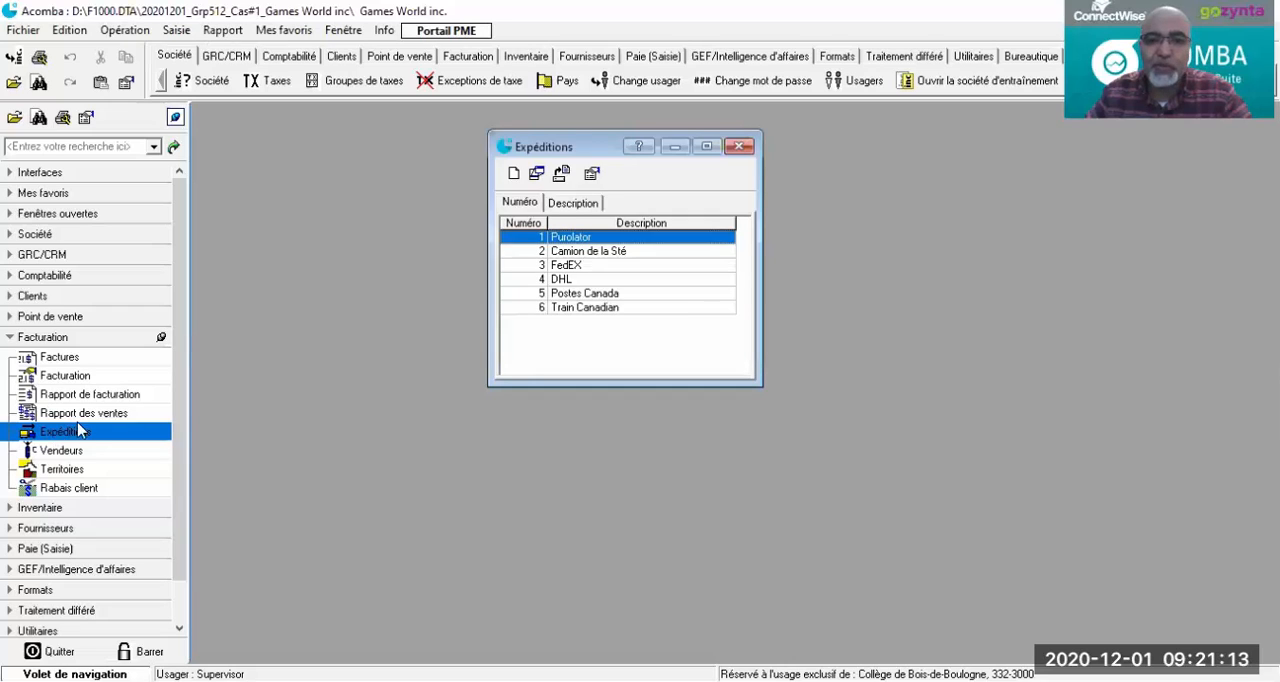
click(586, 204)
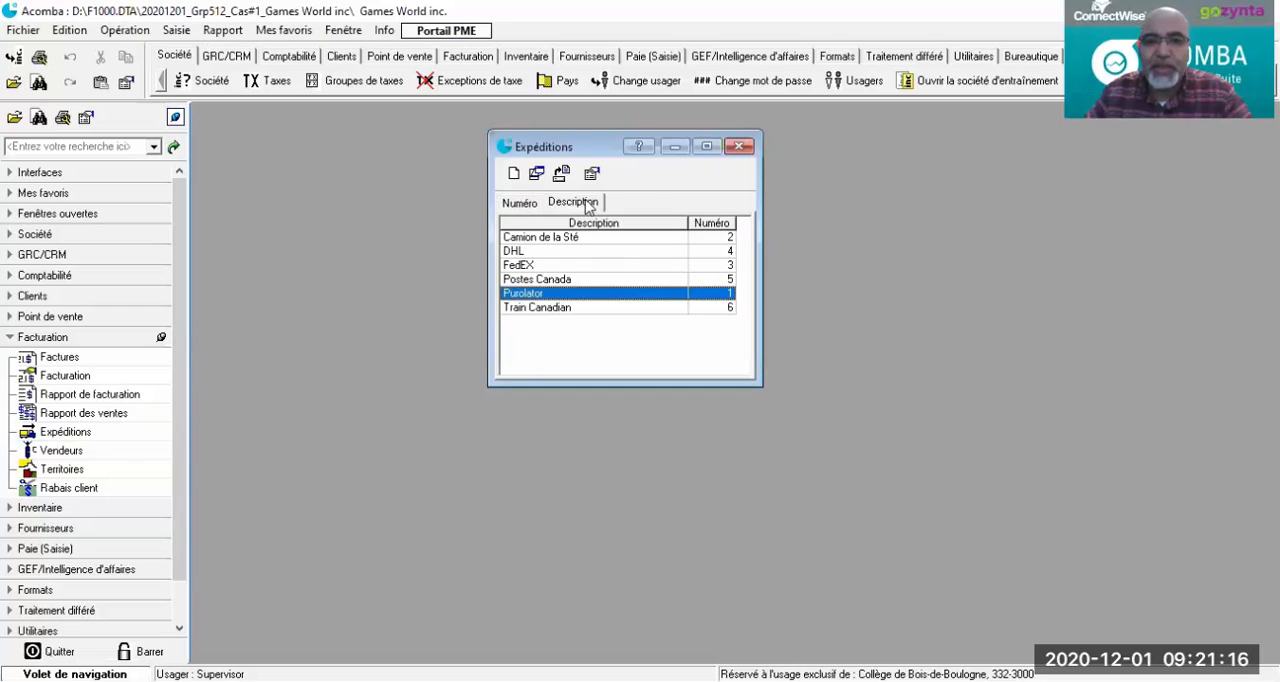
click(509, 204)
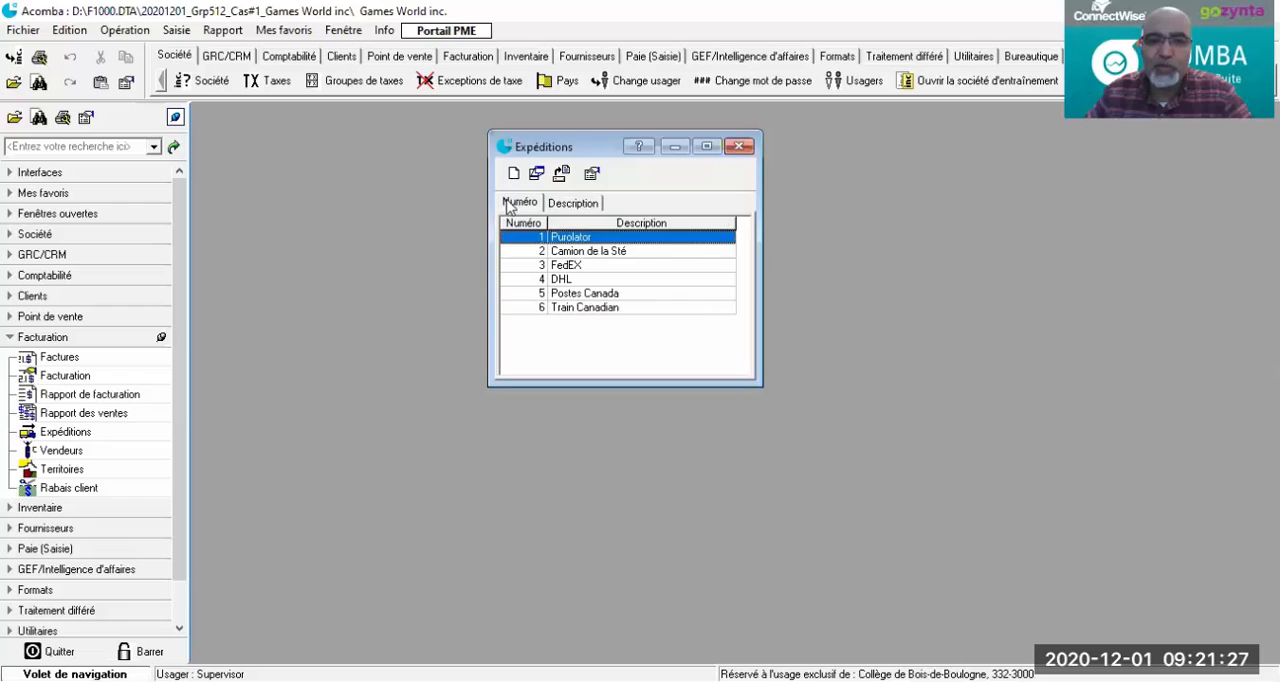
click(578, 204)
click(512, 206)
click(575, 206)
click(524, 205)
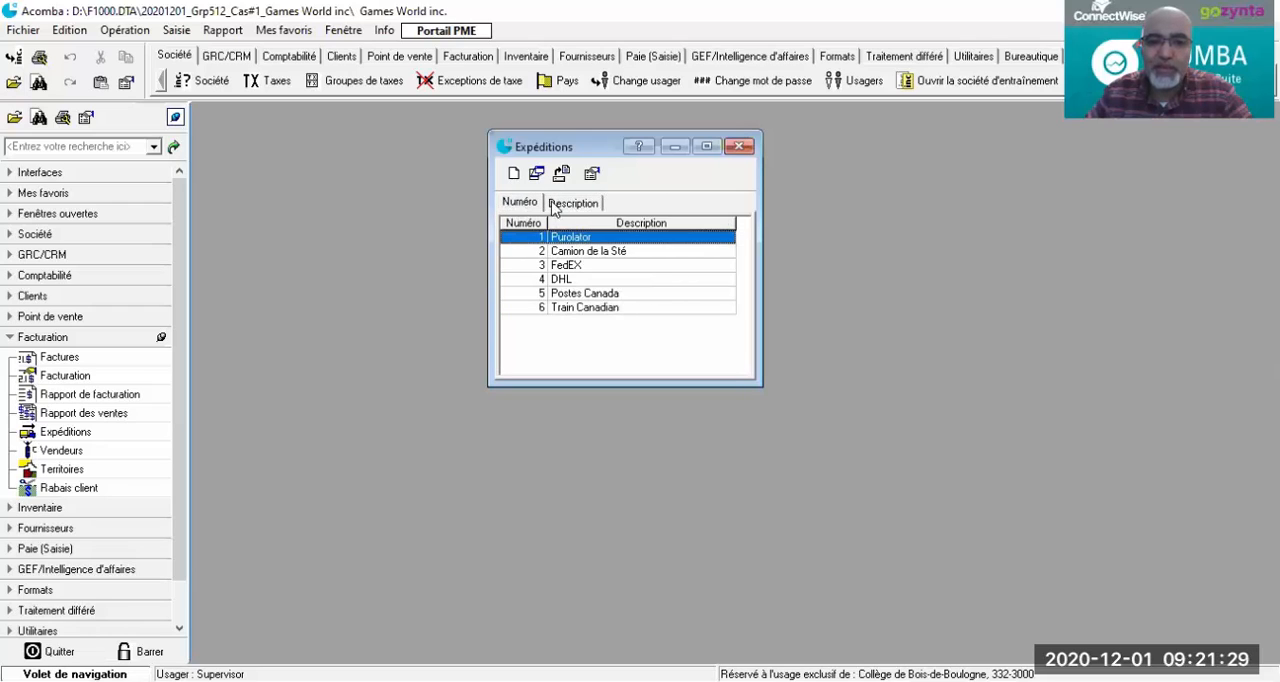
click(549, 205)
click(530, 205)
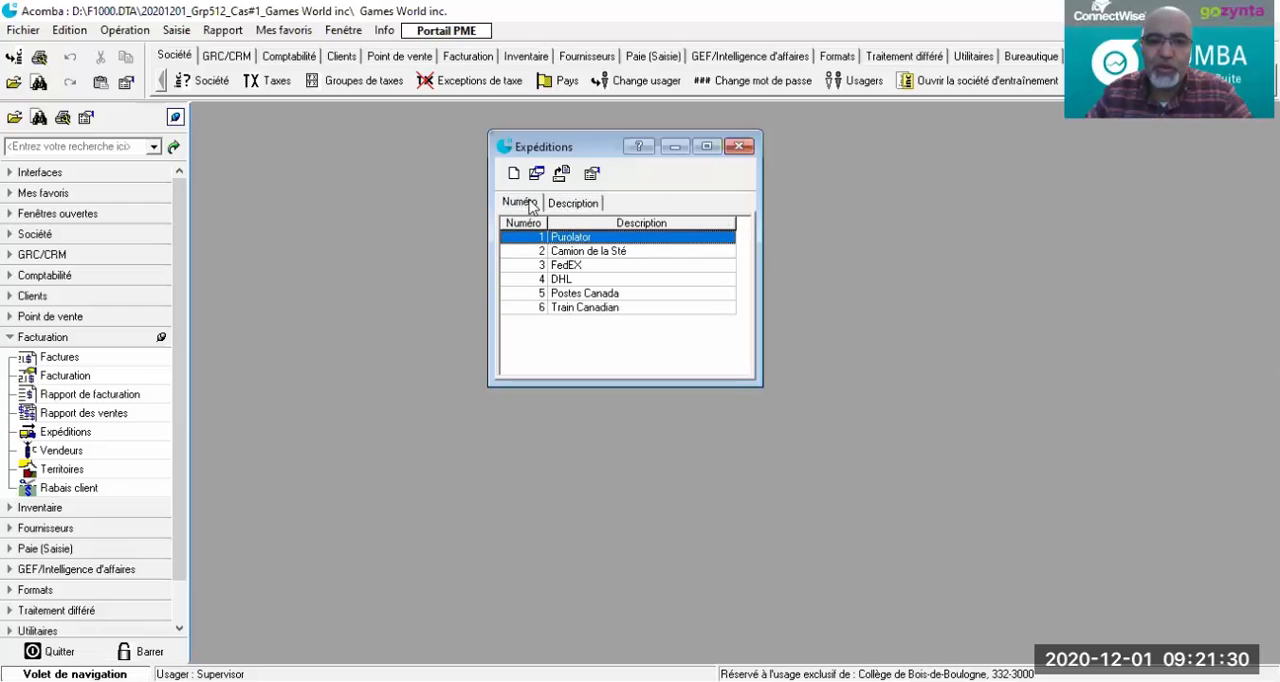
Step: Check the column options of the Expéditions list without changing them, and close the list
click(591, 175)
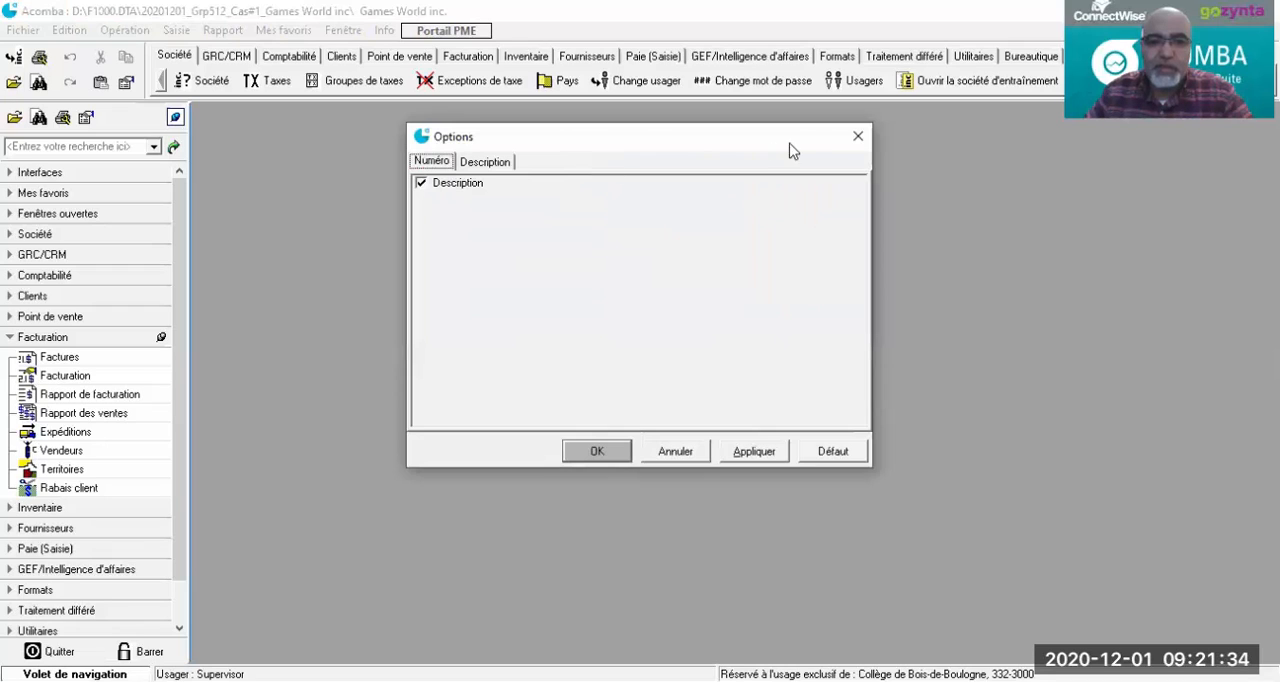
click(857, 140)
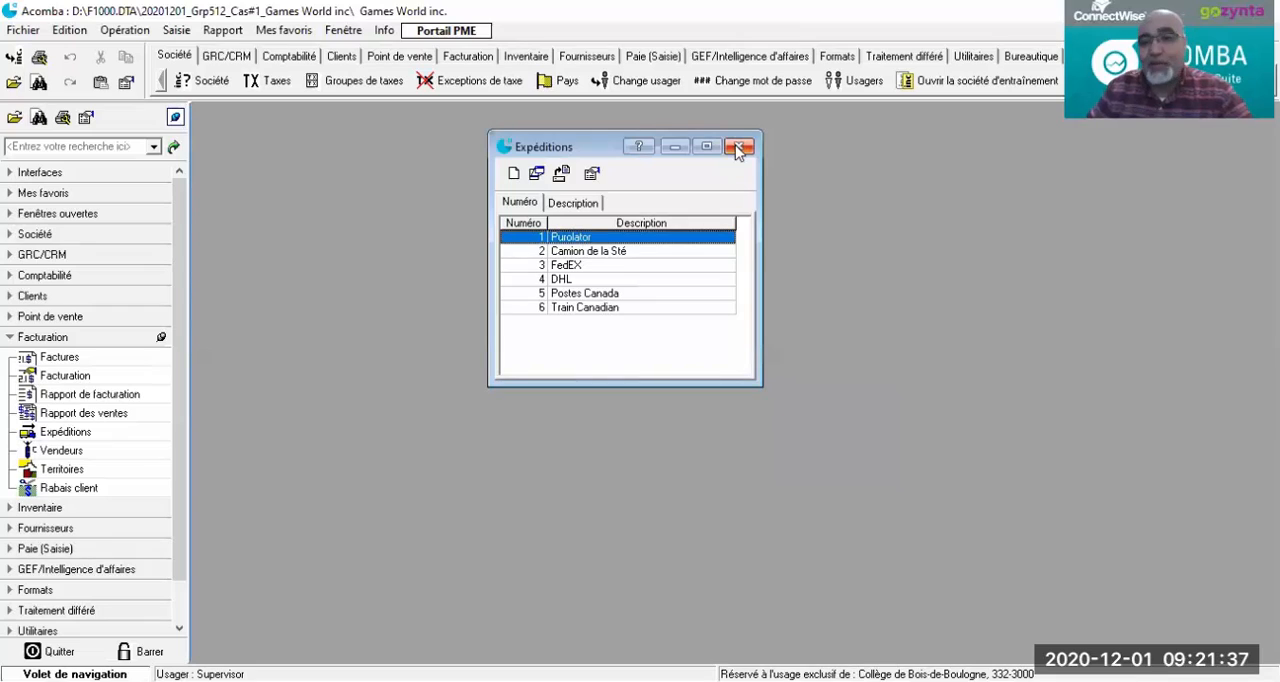
click(738, 148)
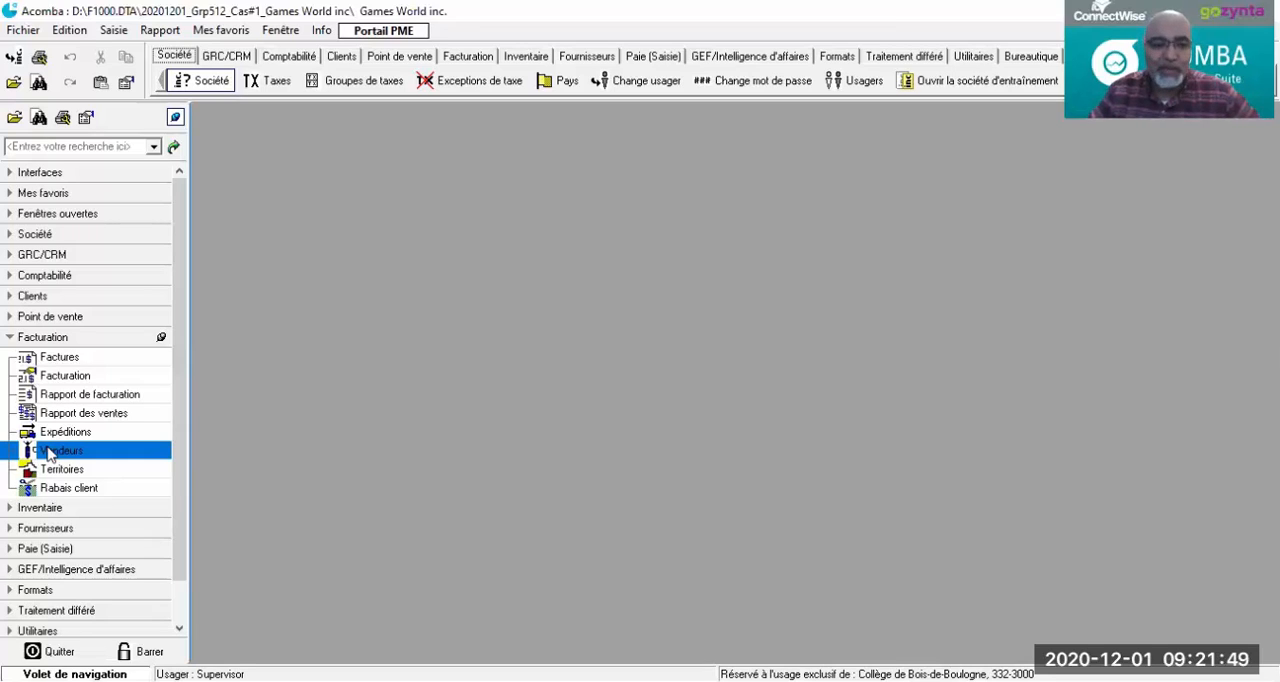
Step: Open the Vendeurs list and start a new salesperson record with number 1
click(50, 455)
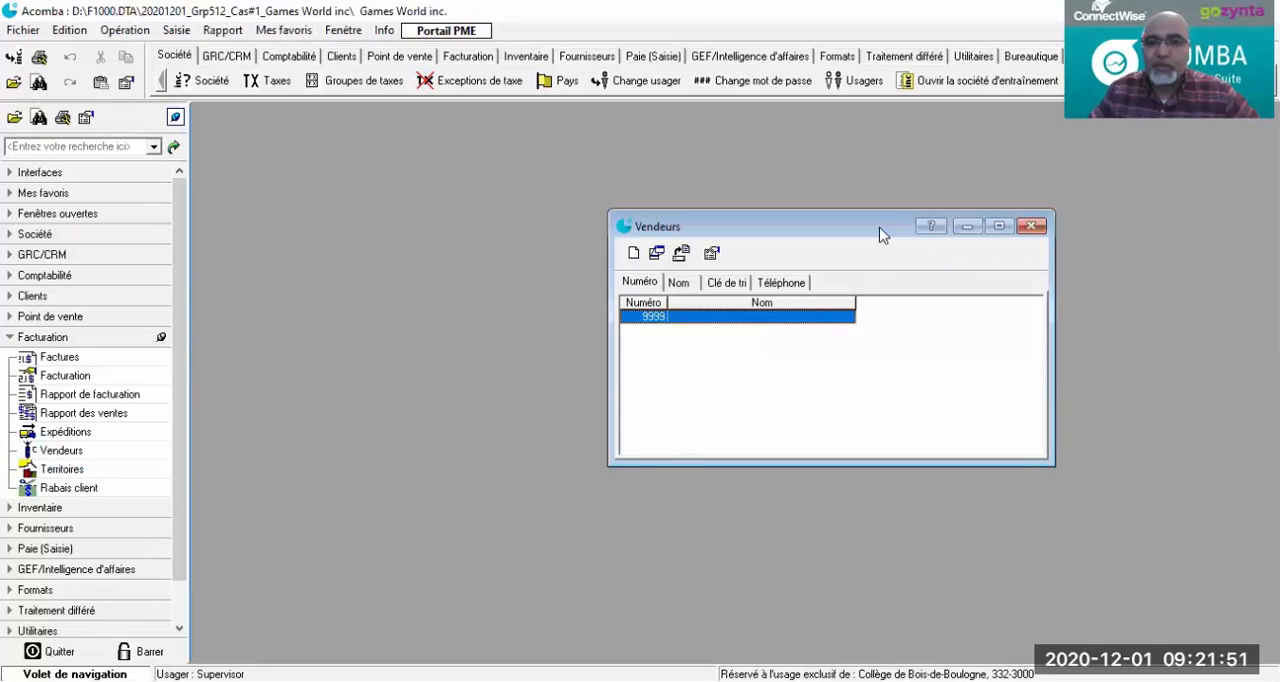
drag(855, 236, 638, 199)
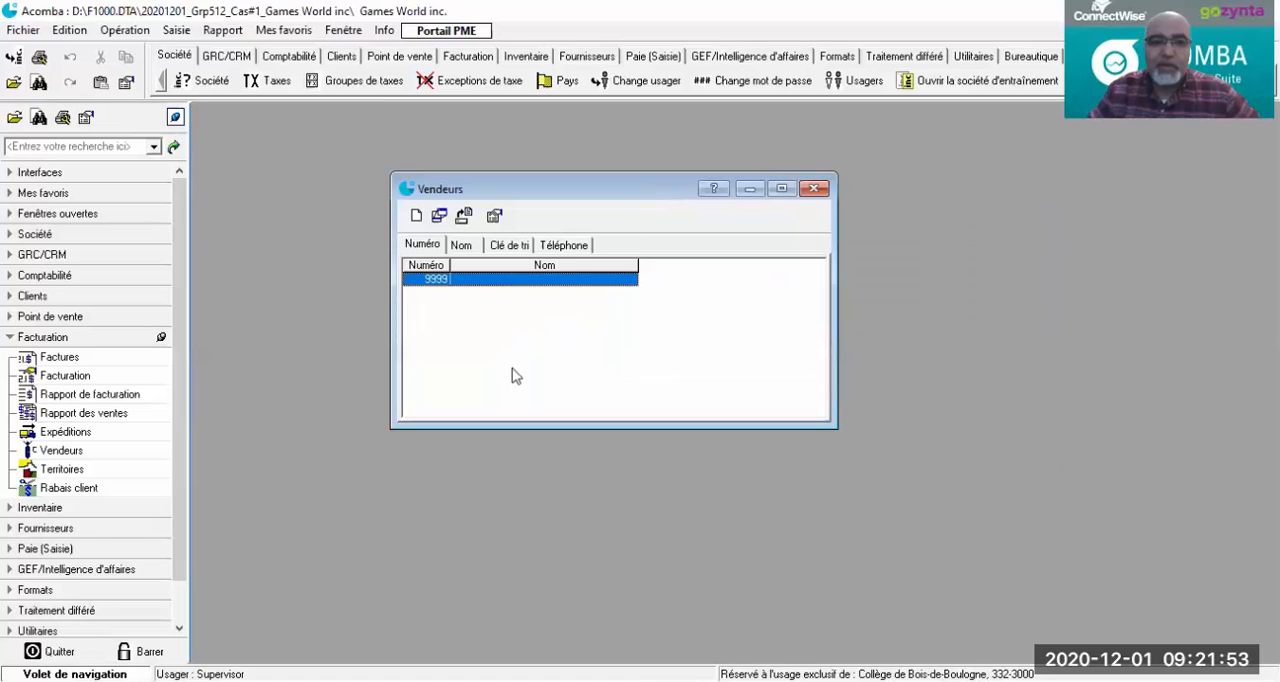
click(416, 219)
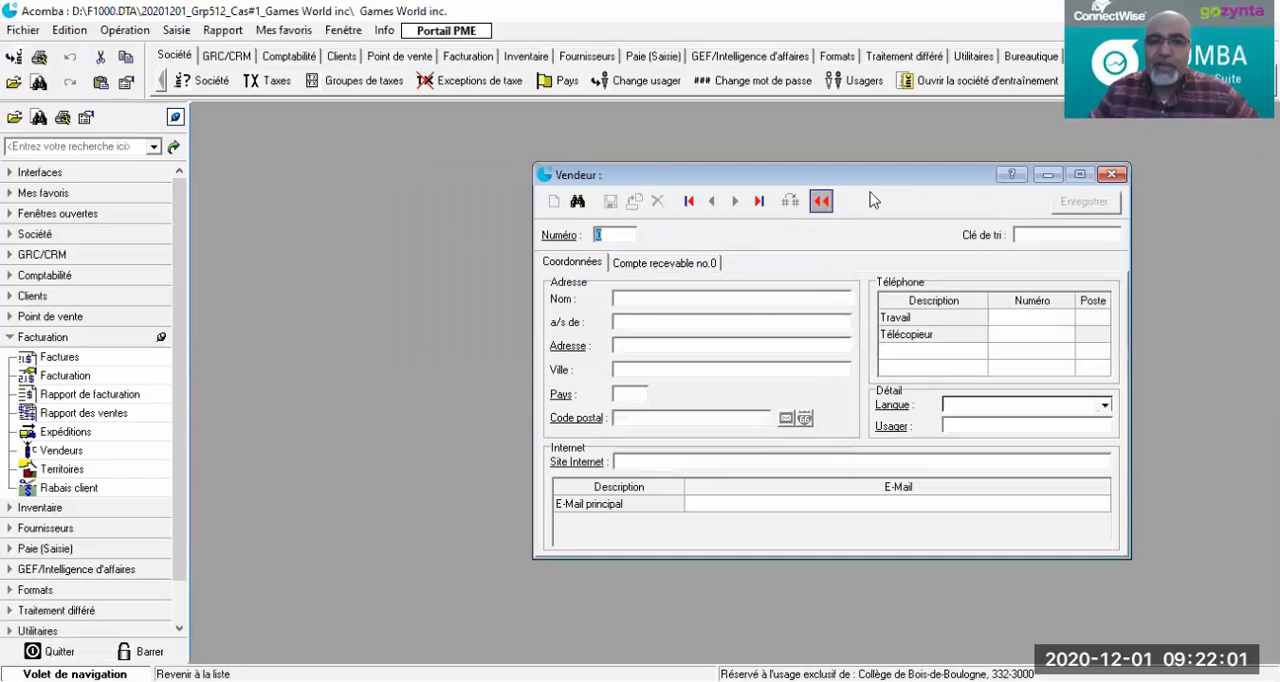
drag(888, 183, 684, 161)
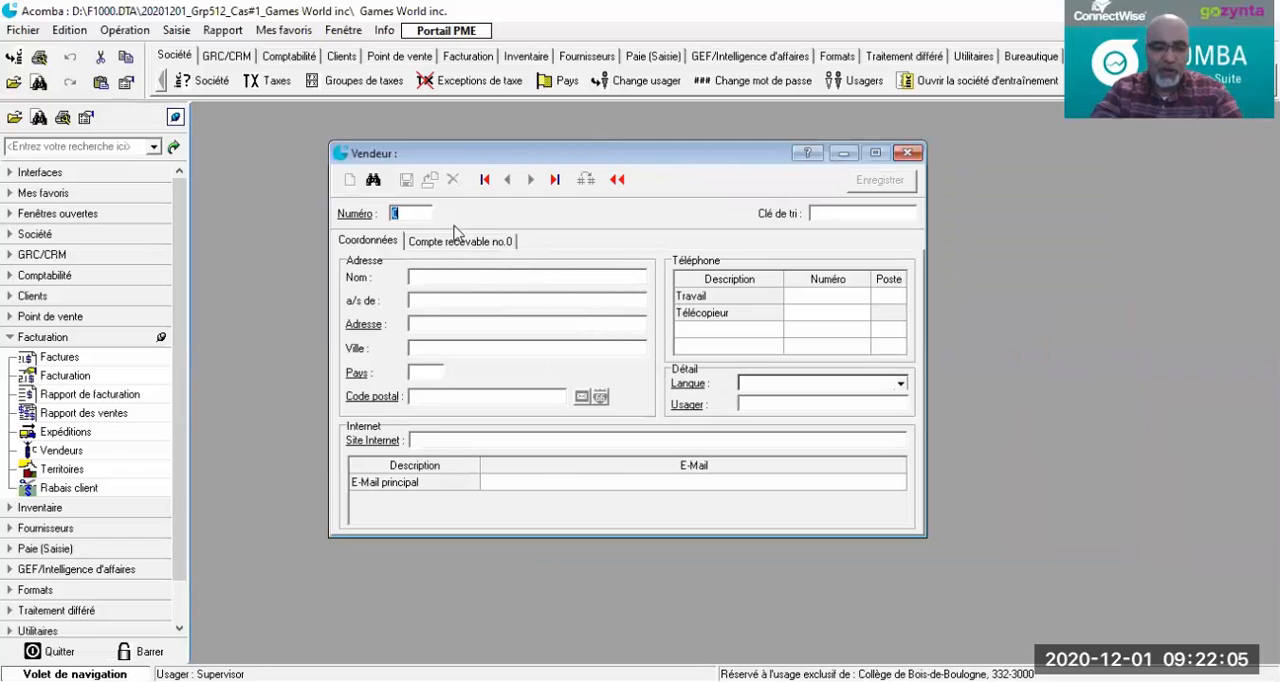
key(Tab)
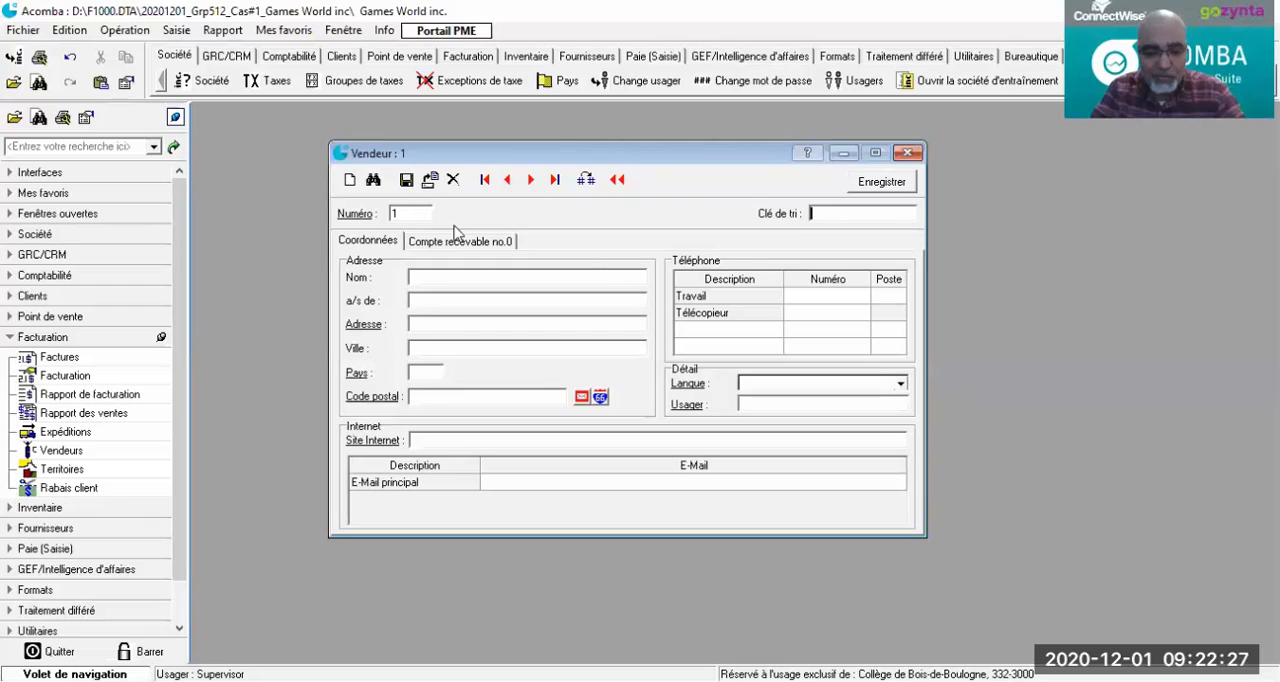
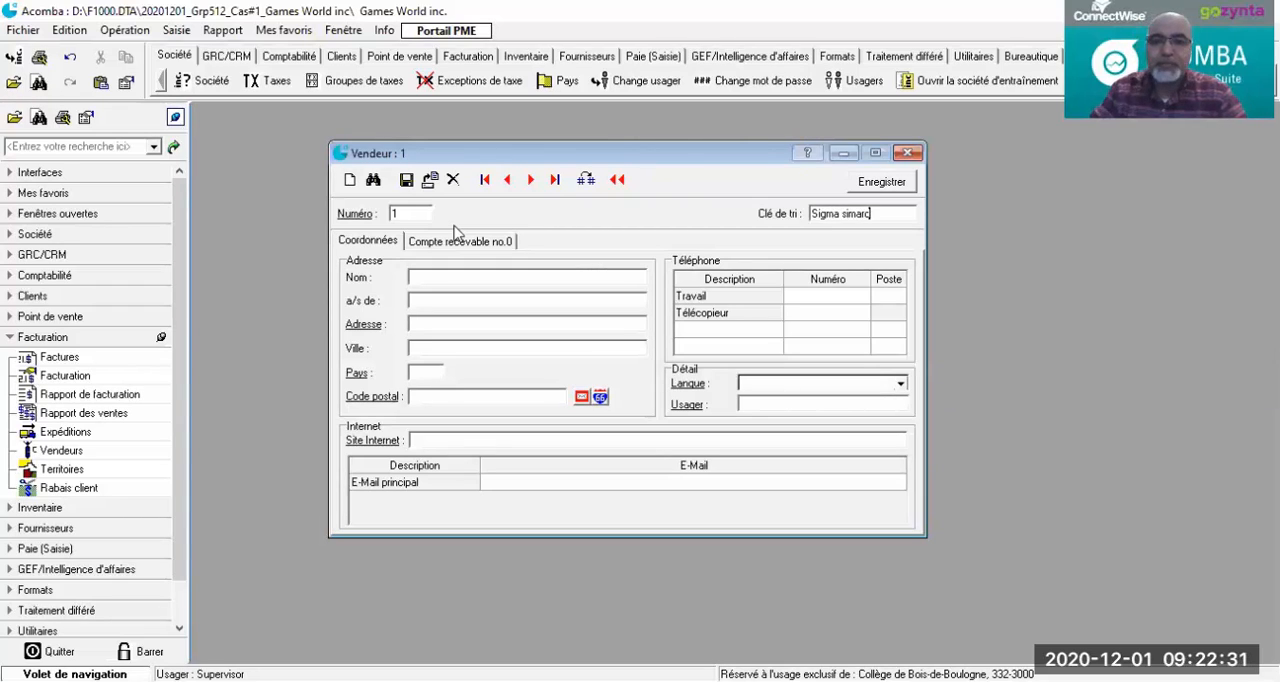
Step: Enter the salesperson's full name as the sort key (Clé de tri), with both initials capitalized
click(847, 213)
key(BackSpace)
text(S)
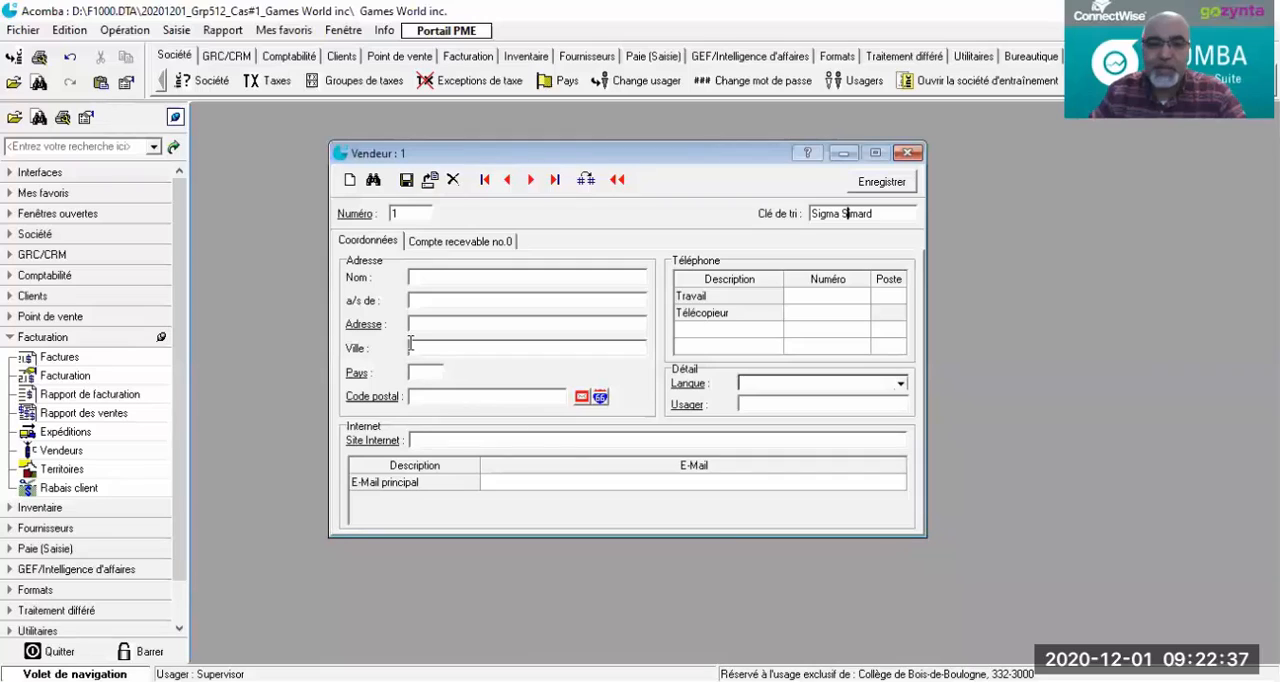
Step: Enter the salesperson's full name in the Nom field of the address details
click(435, 273)
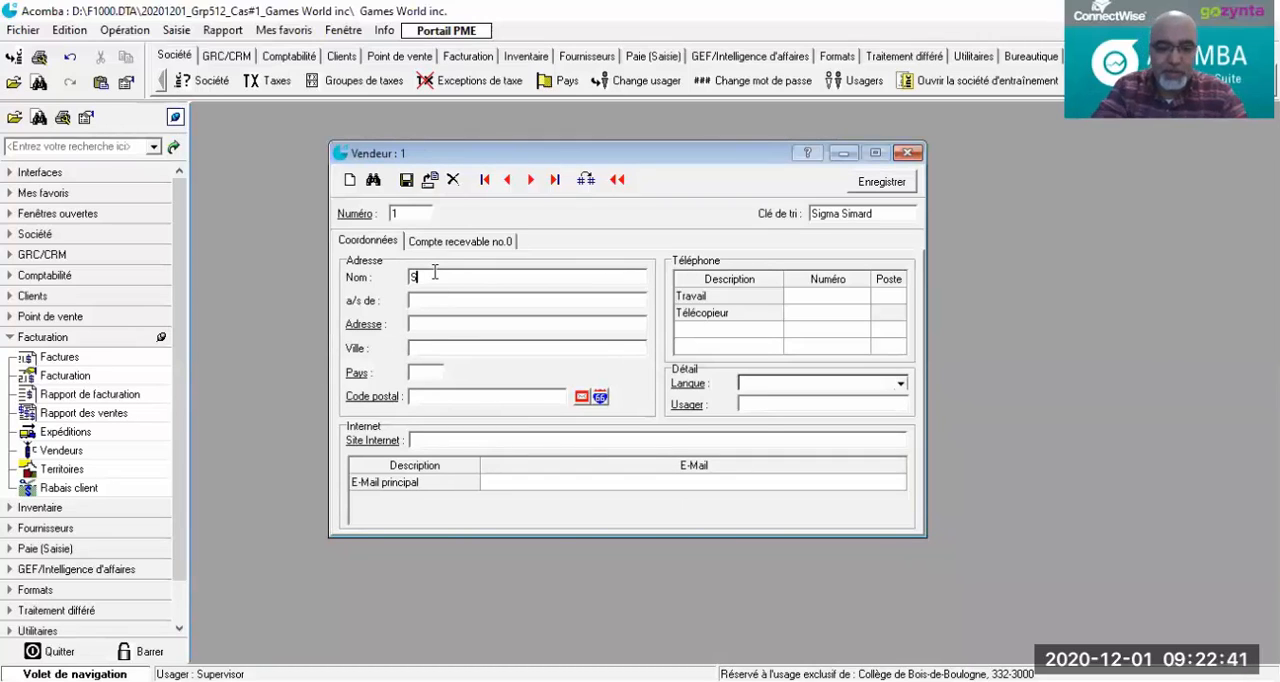
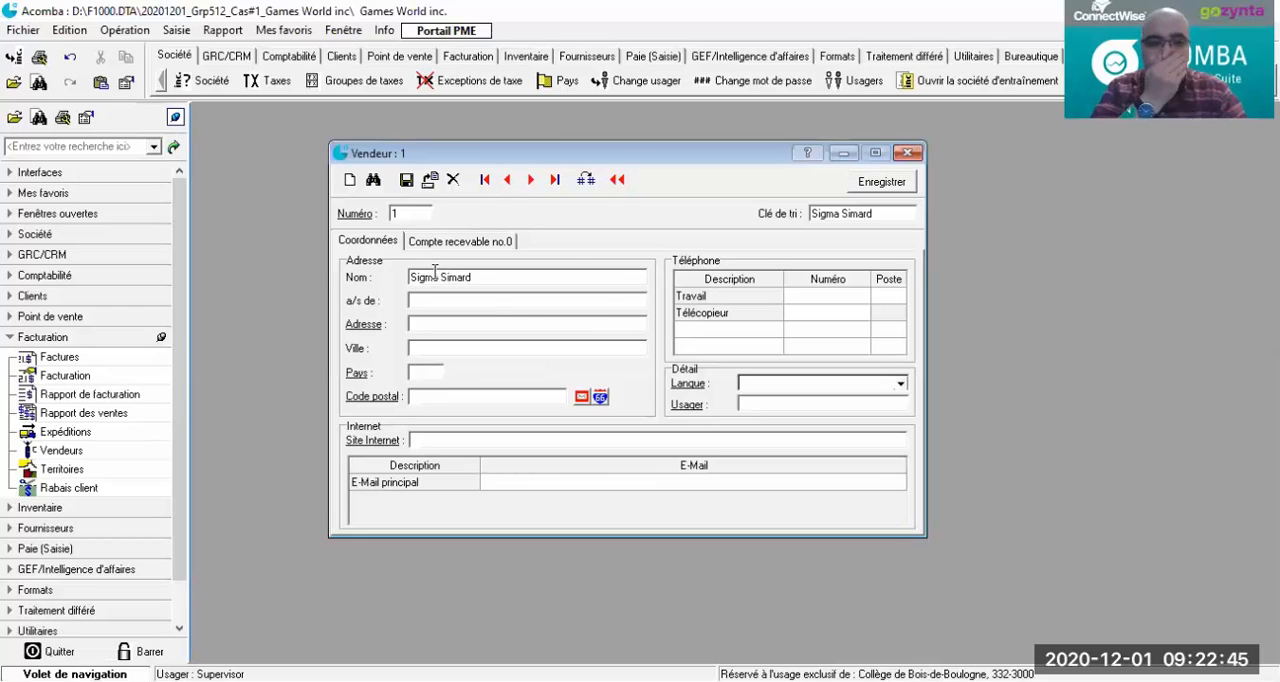
Step: Fill in the salesperson's street address in the Adresse field, leaving the a/s de field empty
key(Tab)
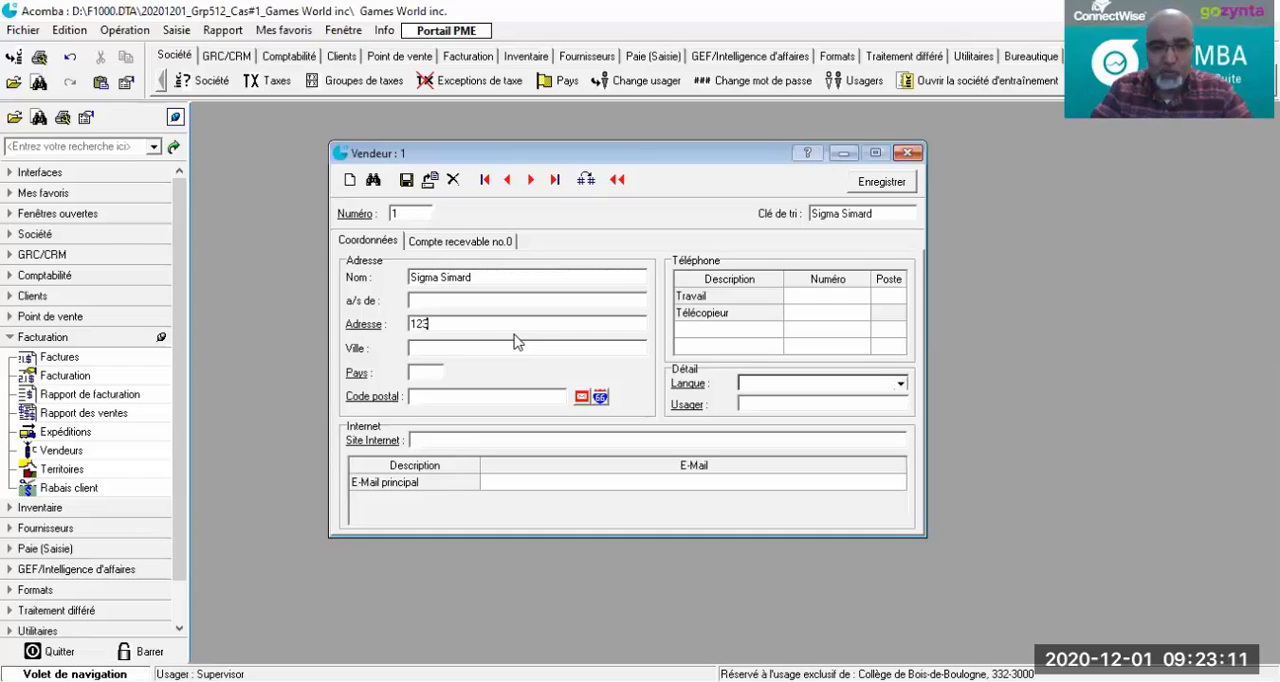
text(Rue )
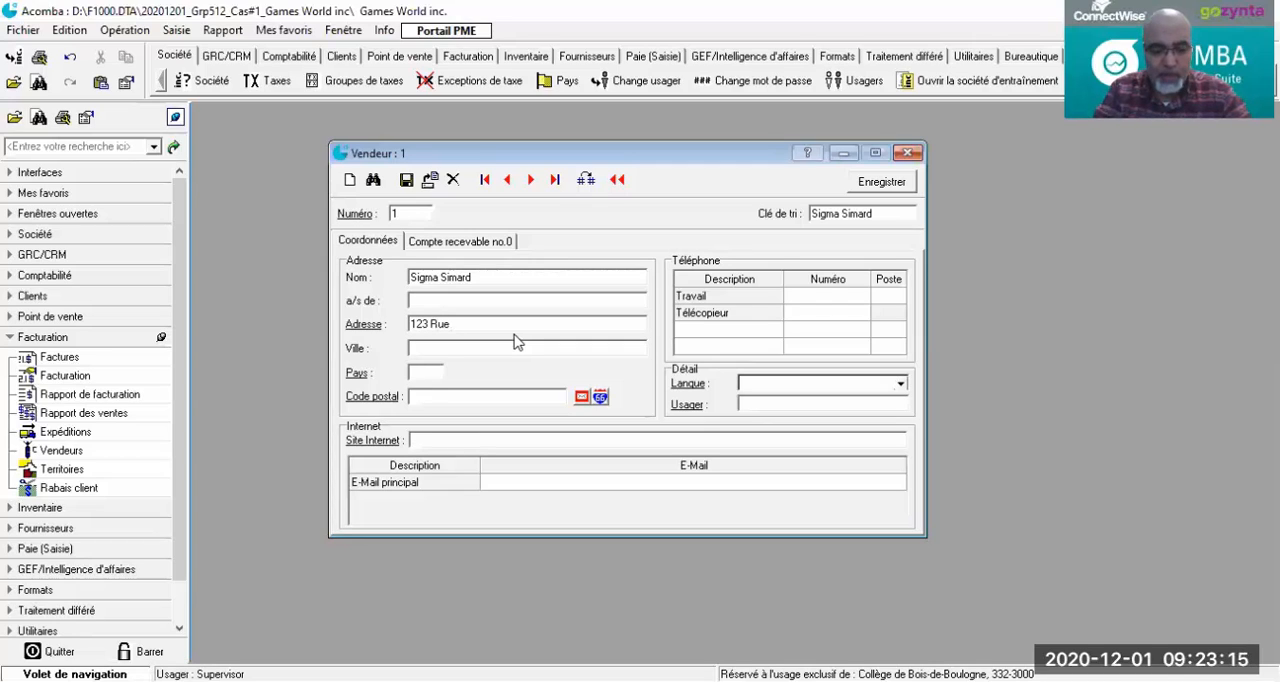
text(Sou)
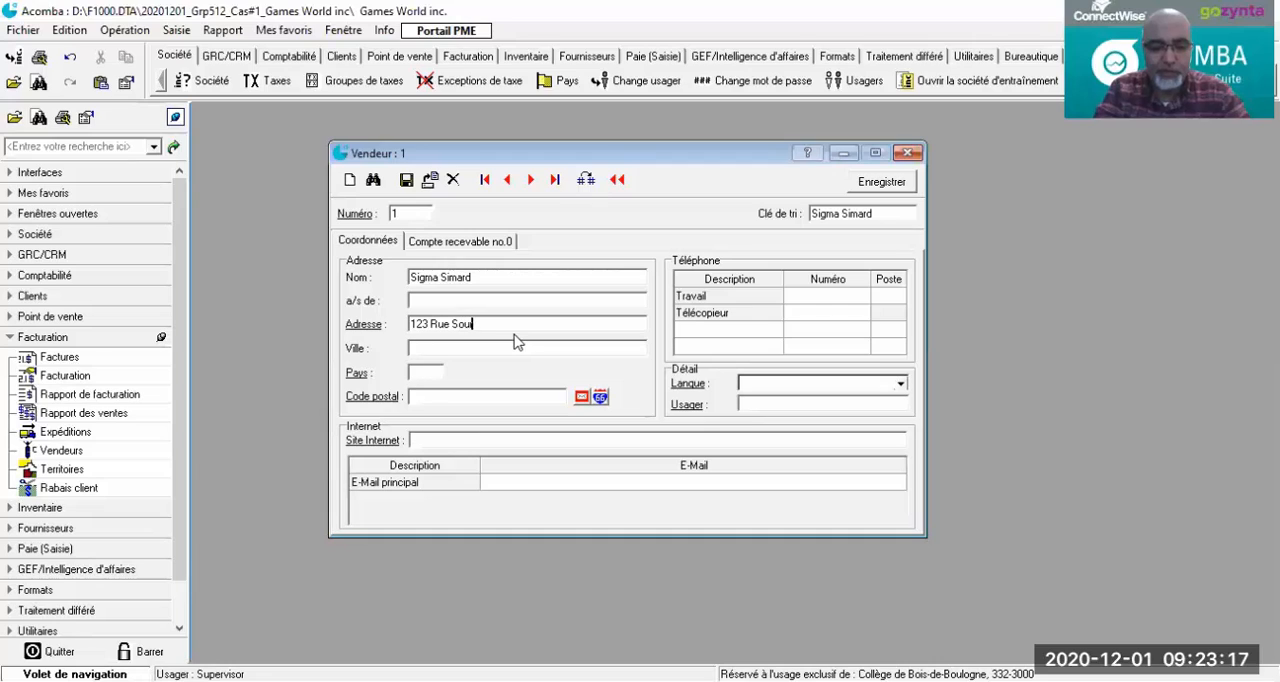
text(riea-vous)
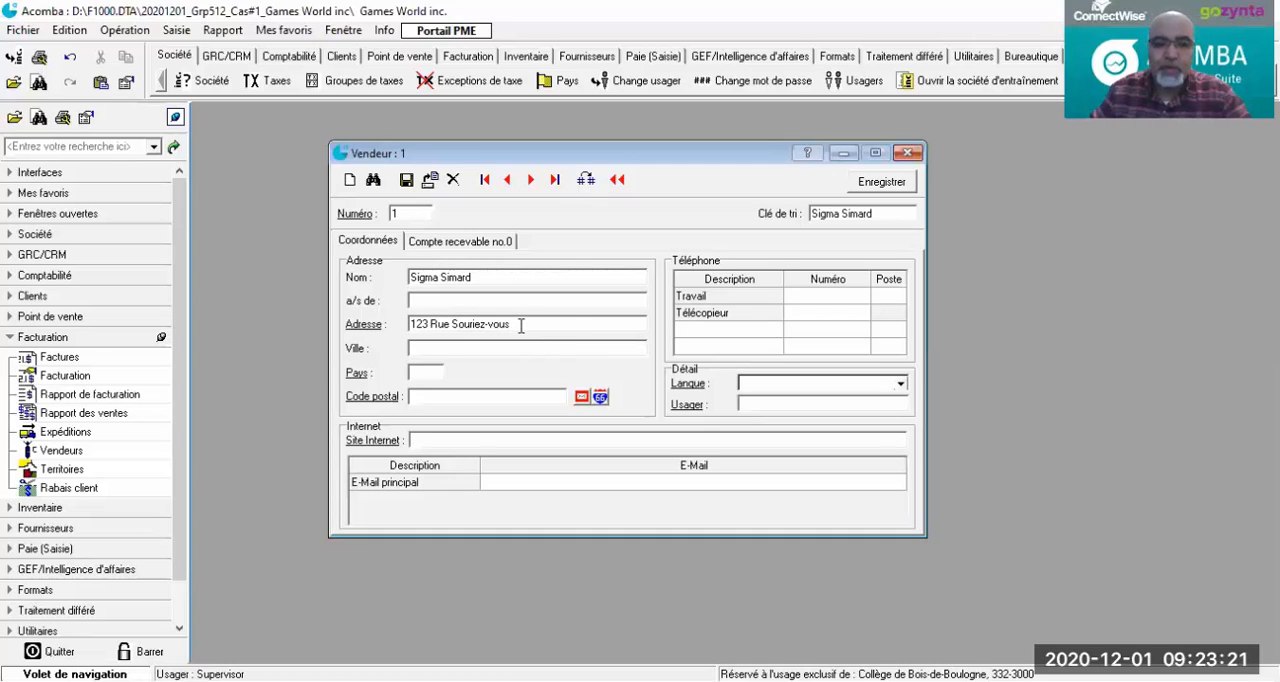
Step: Shorten the street name in the salesperson's Adresse field so it ends with a hyphen, and enter the city in the Ville field
drag(520, 325, 487, 325)
key(BackSpace)
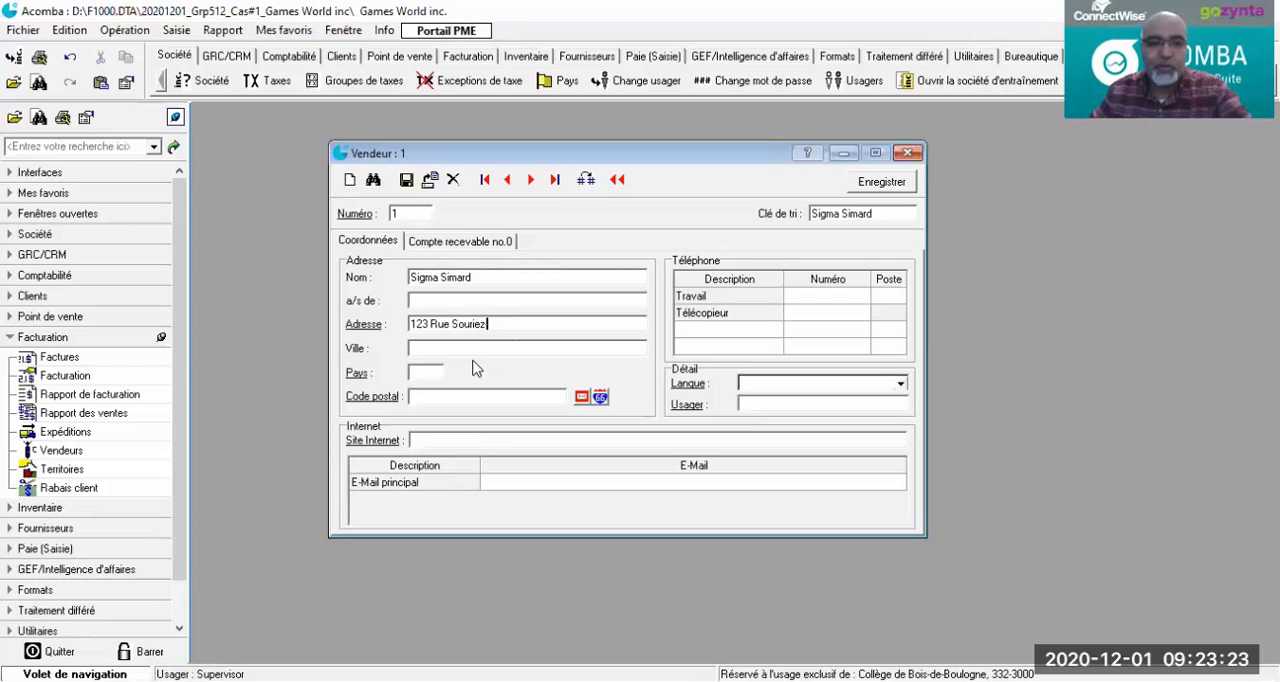
text(-)
click(453, 349)
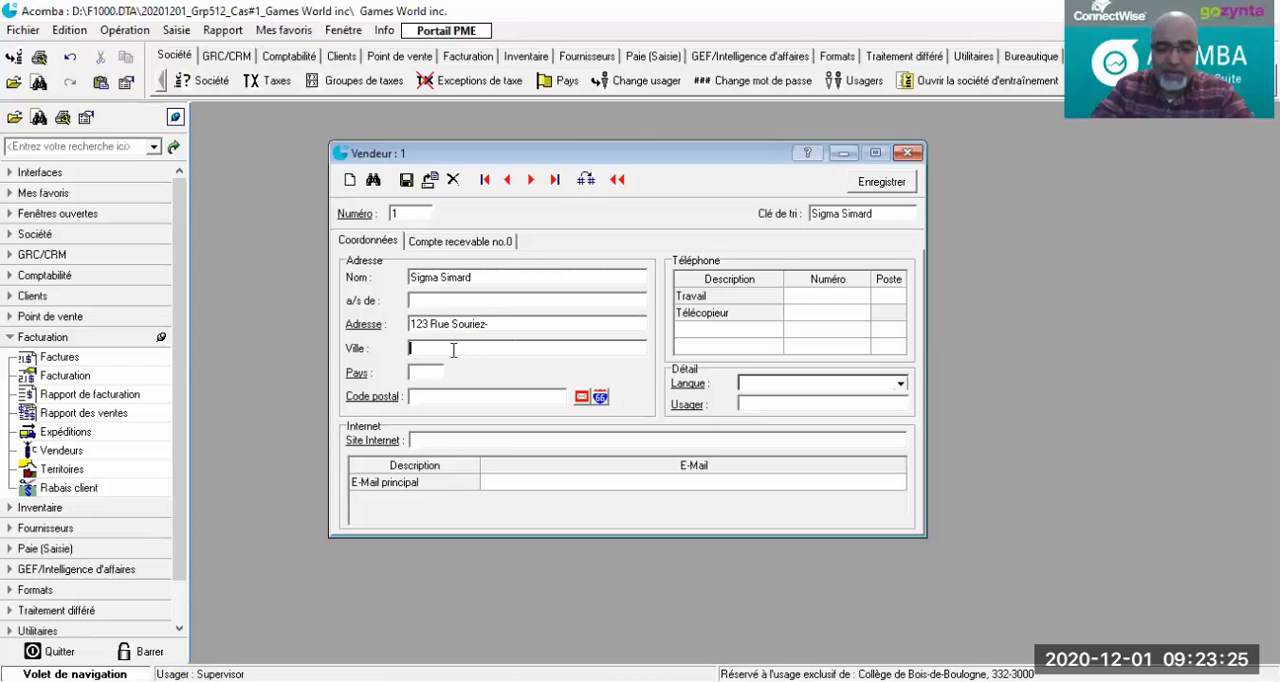
text(Montréal)
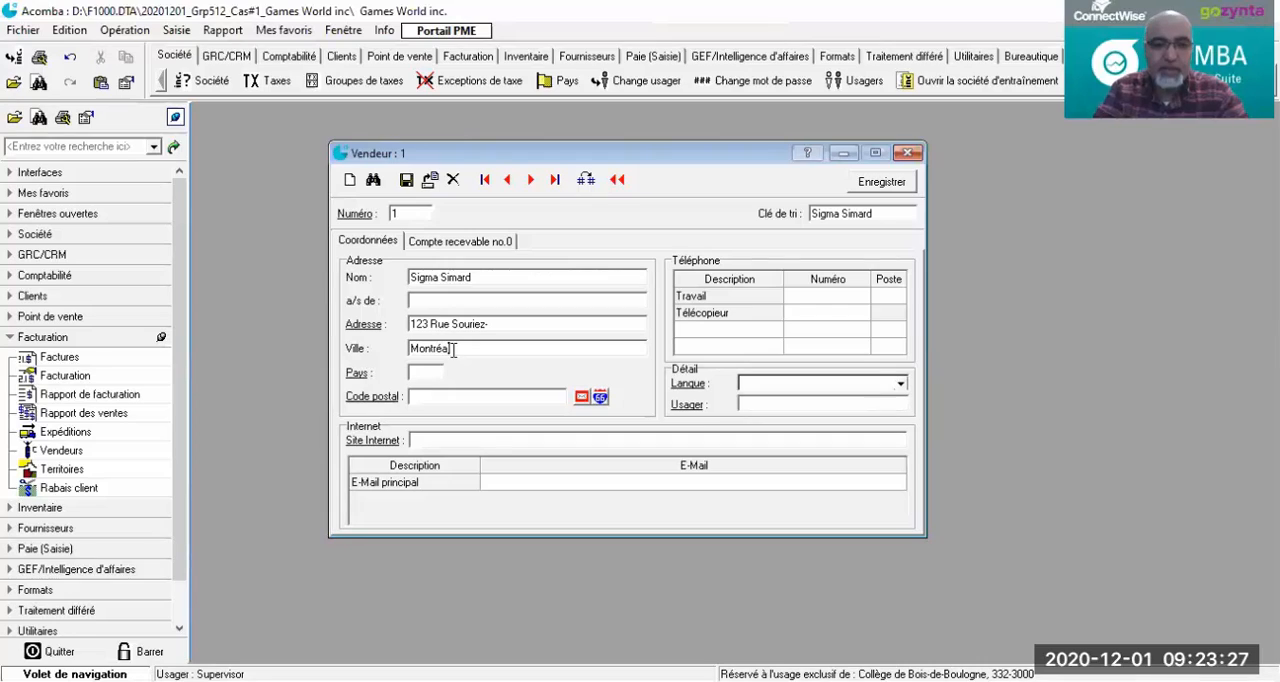
Step: Set the salesperson's country (Pays) to CA and enter the postal code in the Code postal field
click(432, 371)
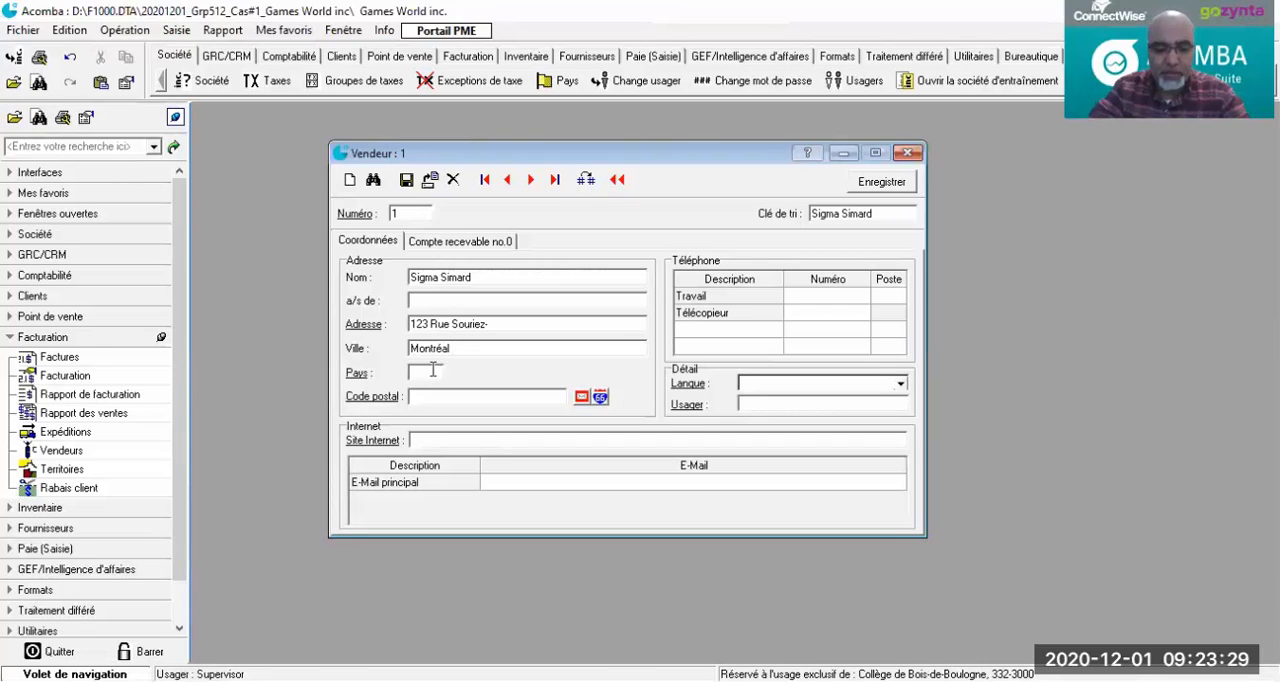
text(CA)
key(Tab)
key(Tab)
key(Tab)
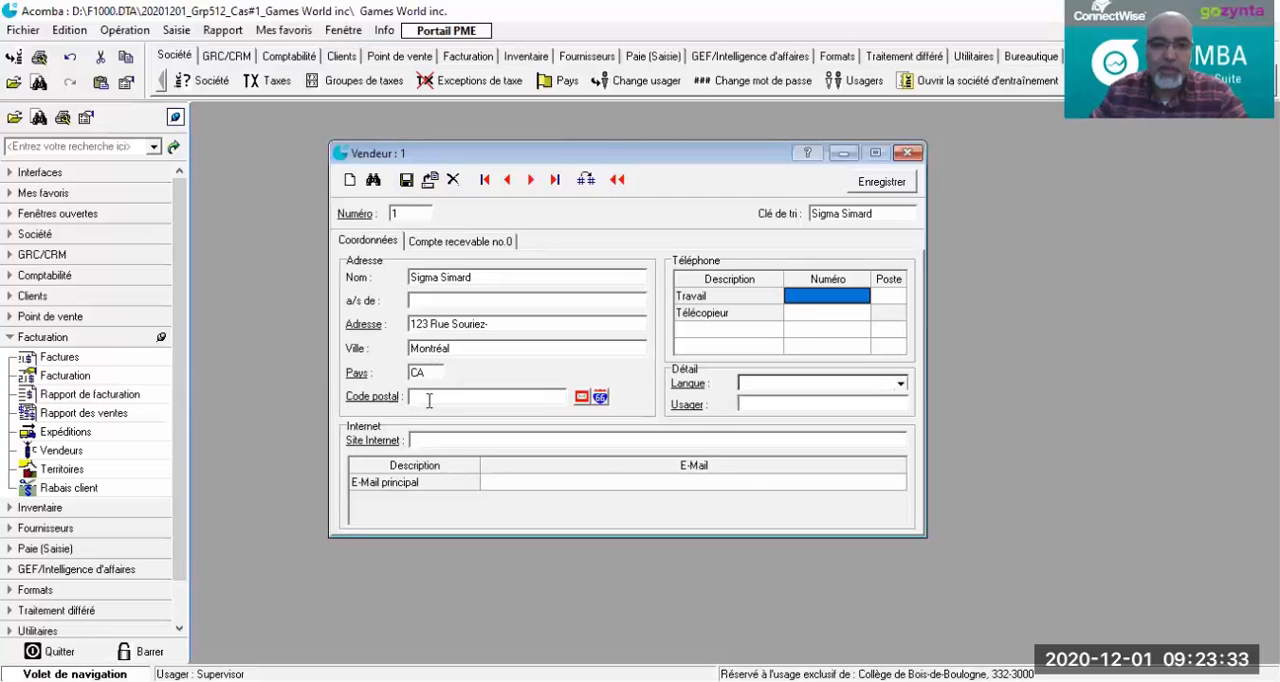
click(428, 399)
text(H1F 1H1)
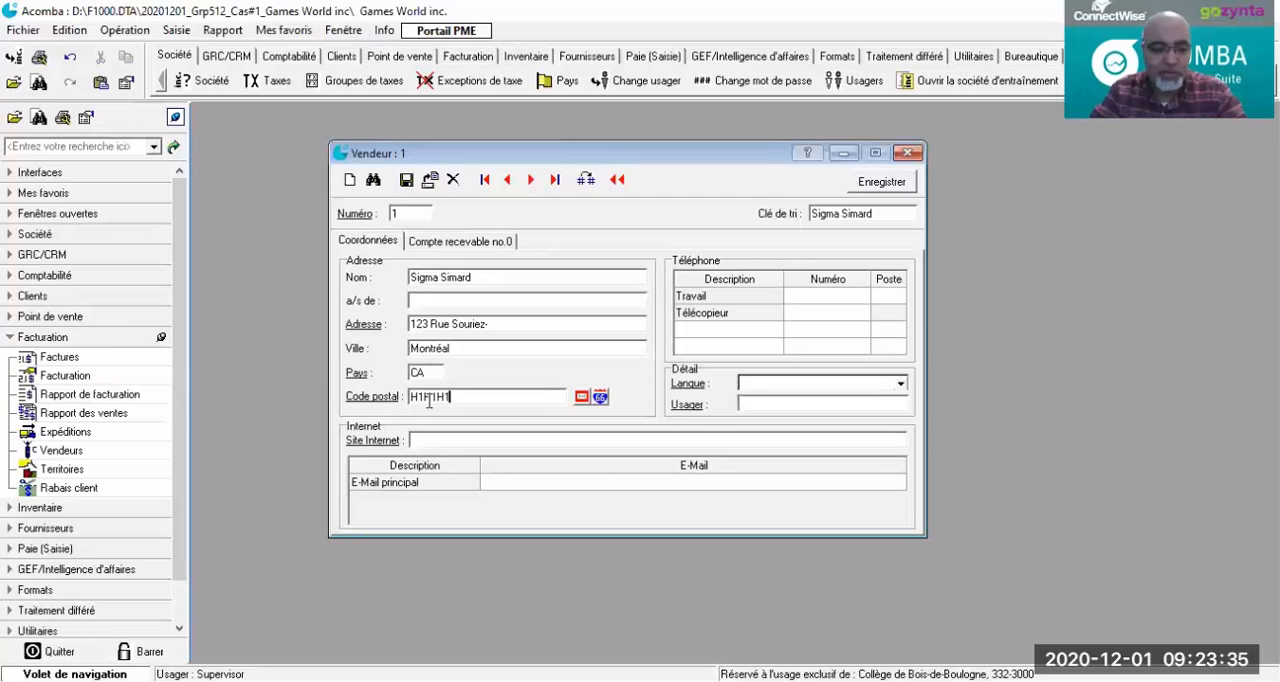
key(Tab)
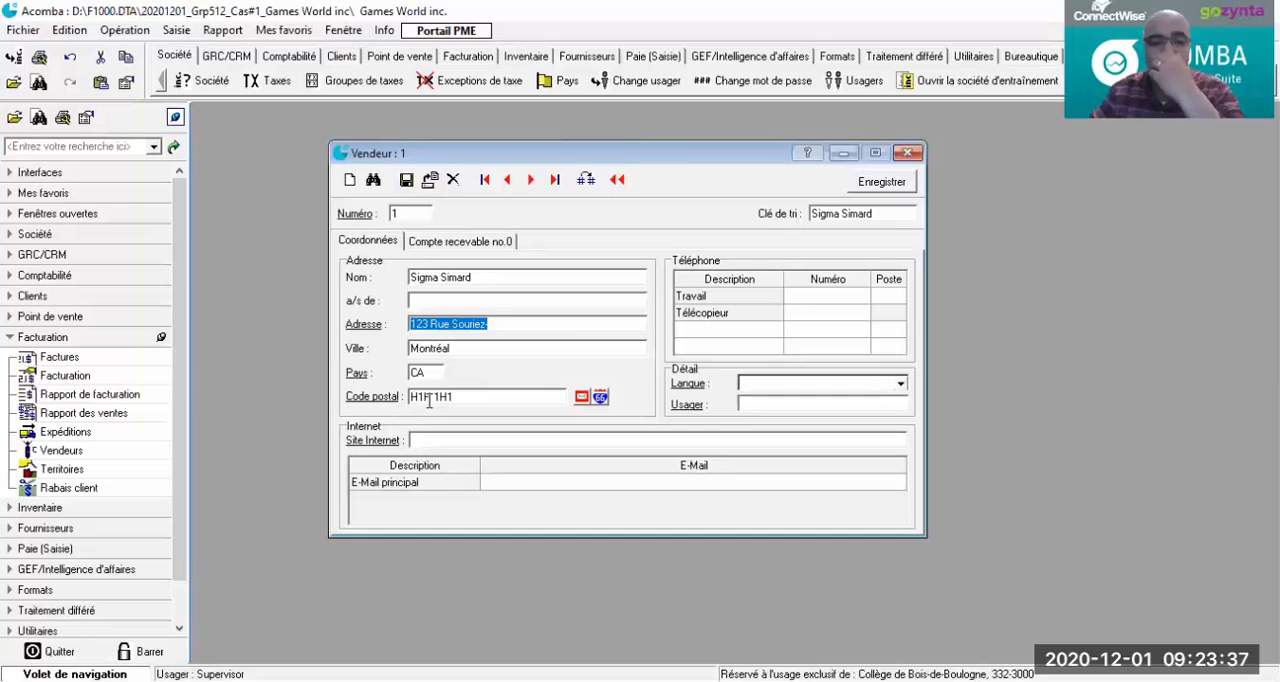
Step: Review the monthly projections under Compte recevable no.0, and fill in the salesperson's main e-mail address under Coordonnées
click(438, 246)
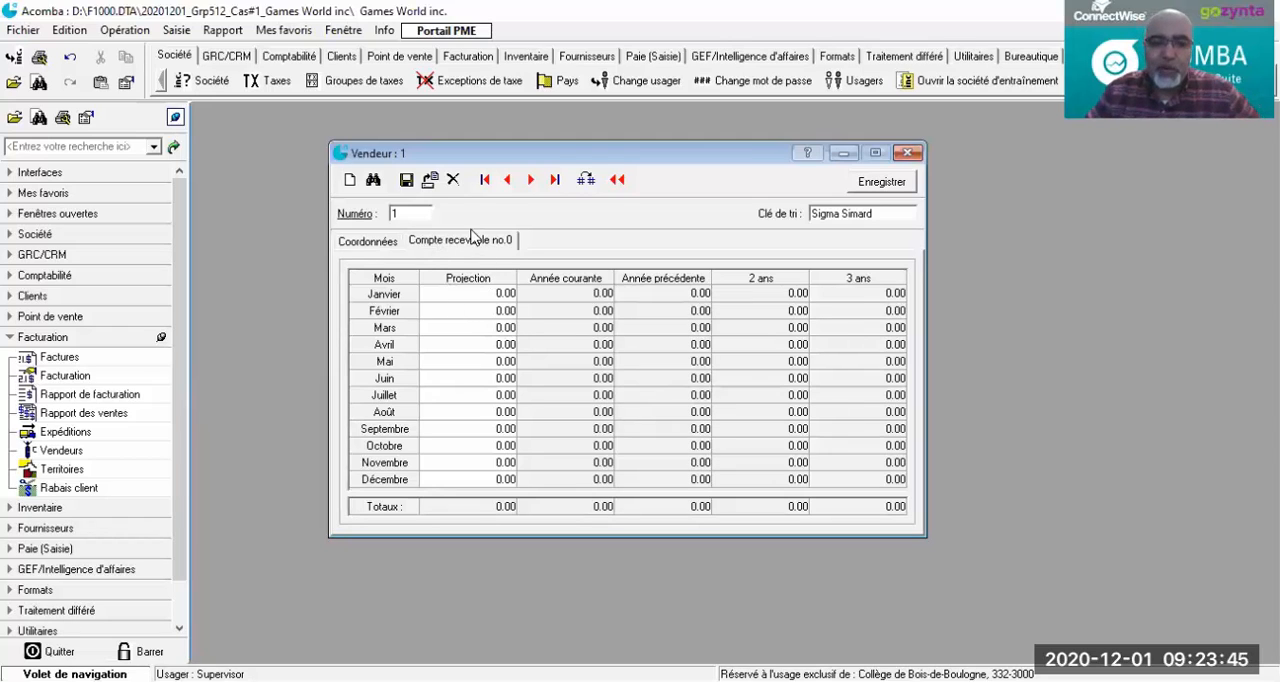
click(389, 246)
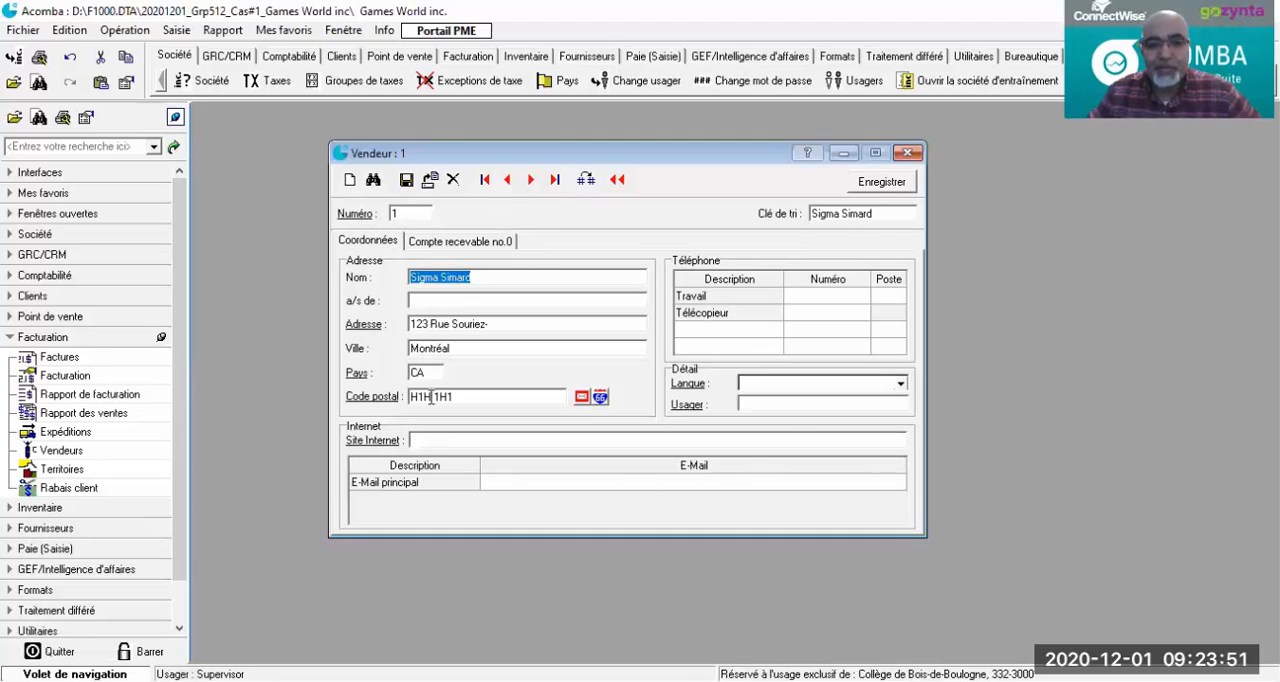
click(500, 493)
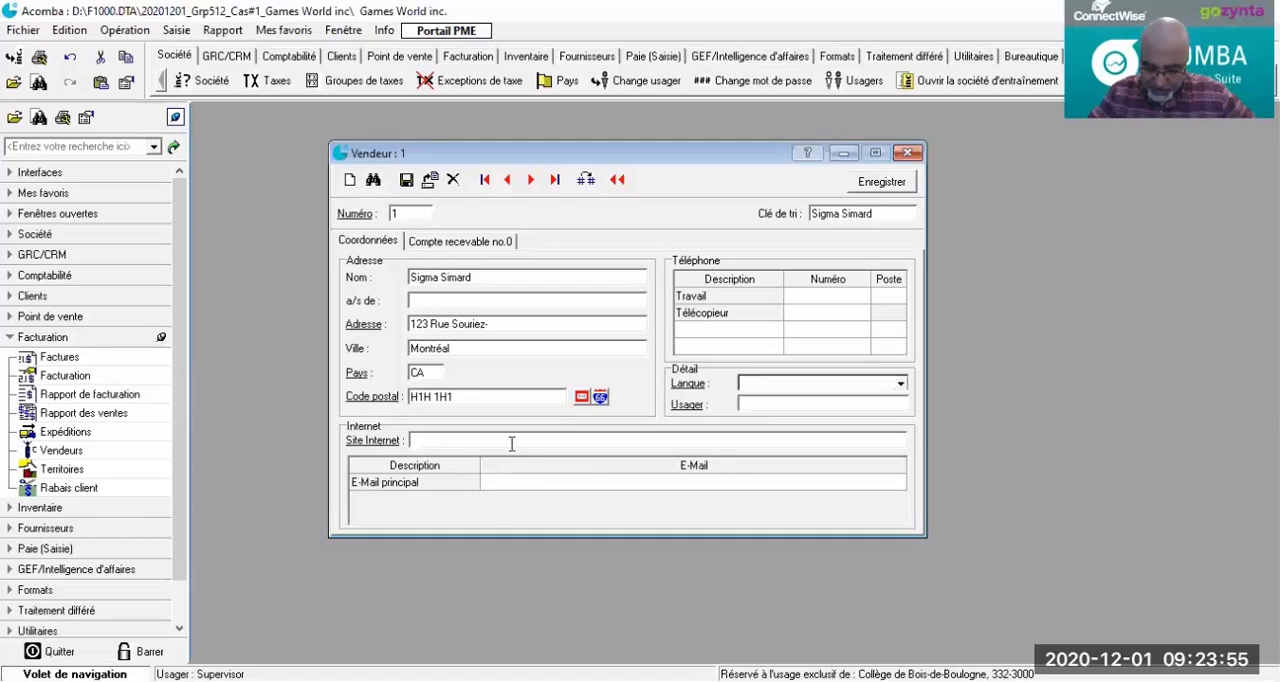
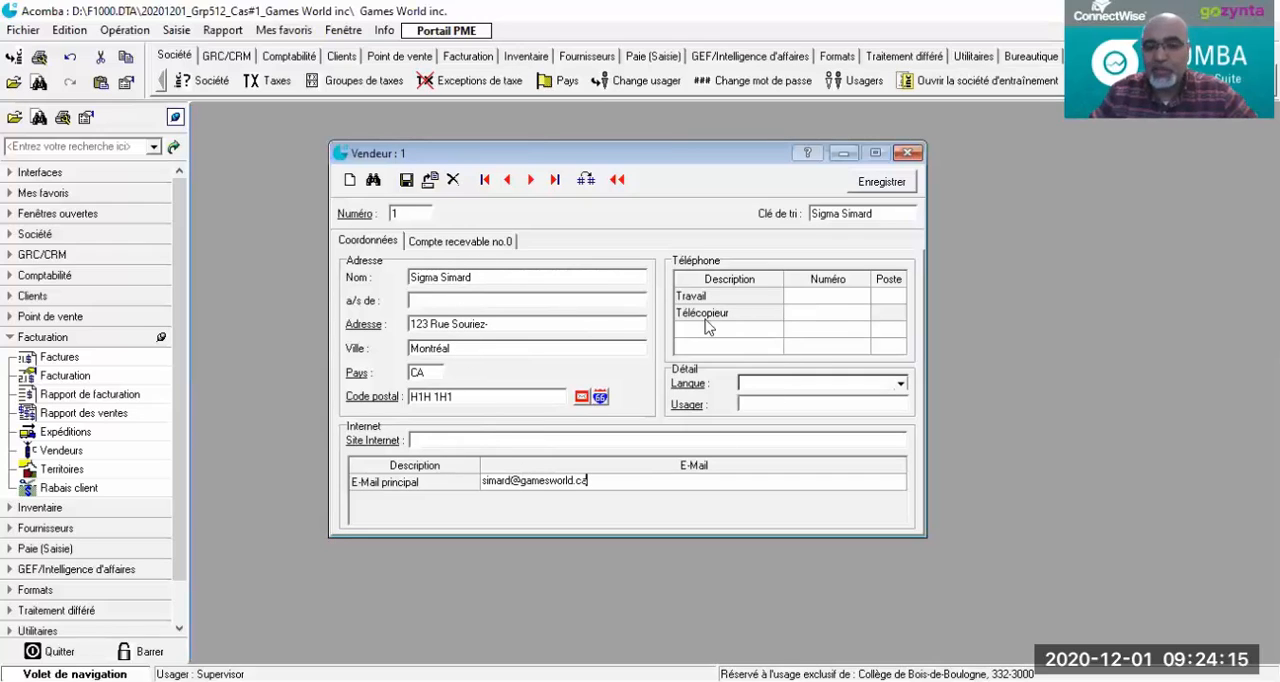
Step: Enter the salesperson's work (Travail) phone number with extension (Poste) 10
click(818, 296)
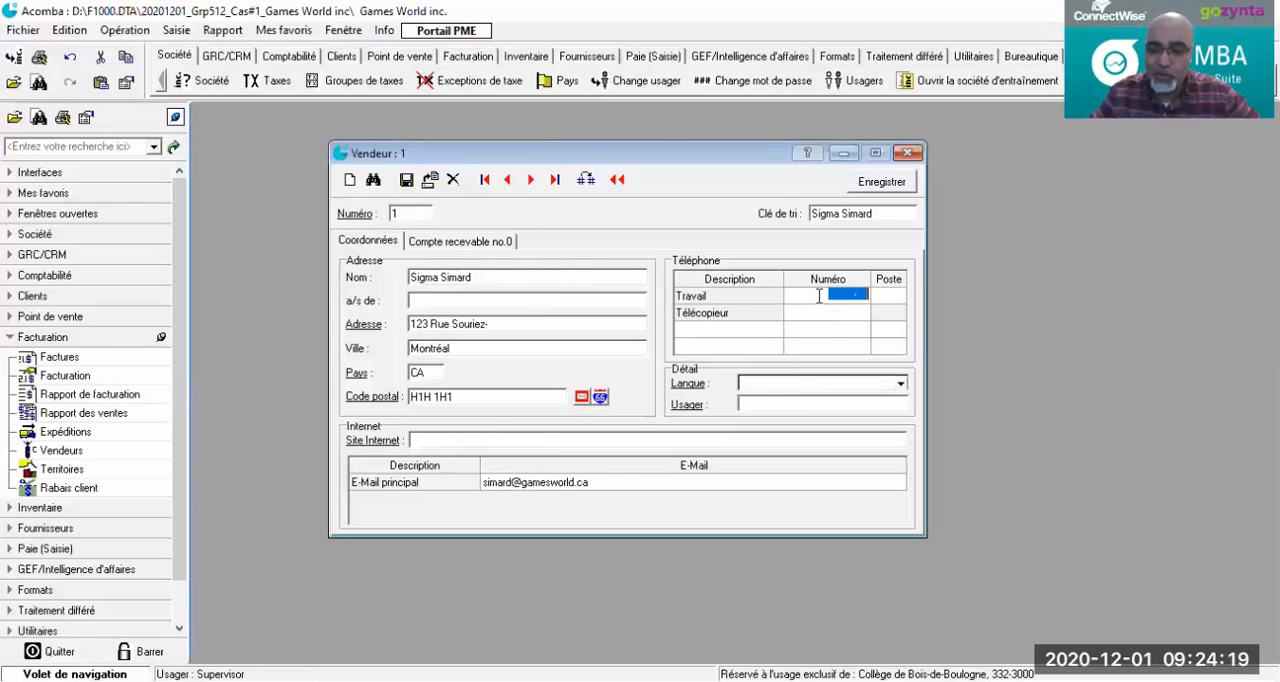
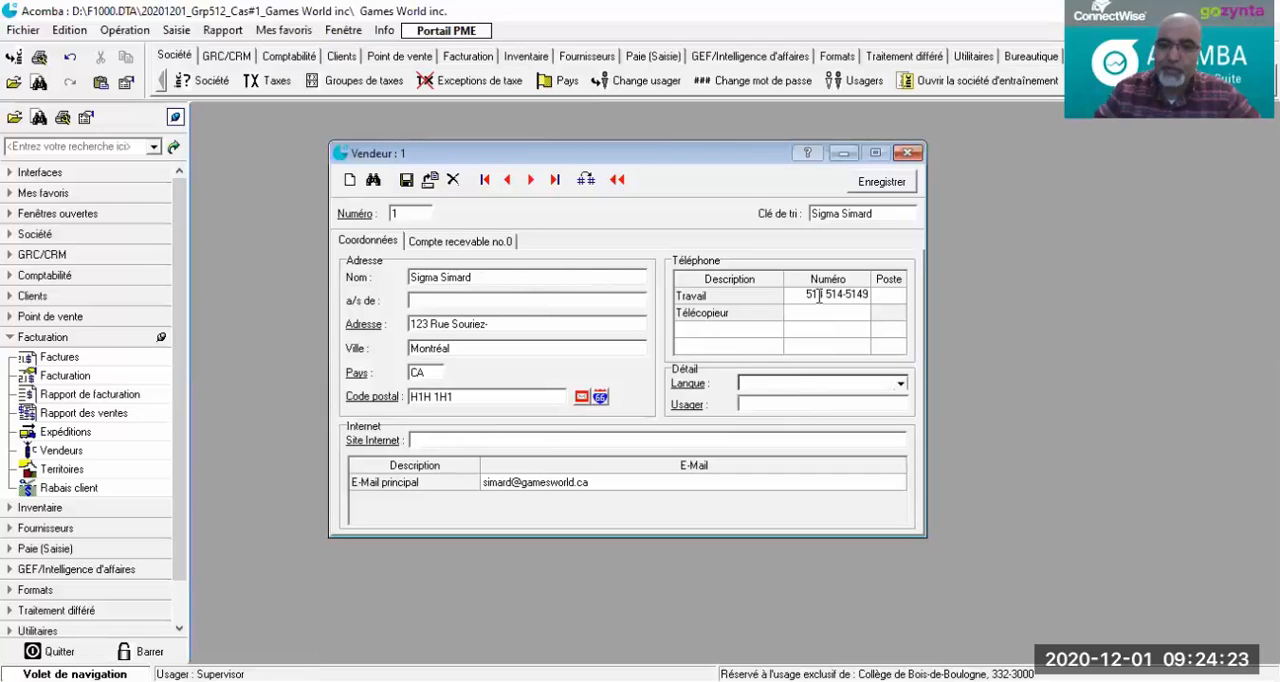
click(813, 319)
click(884, 295)
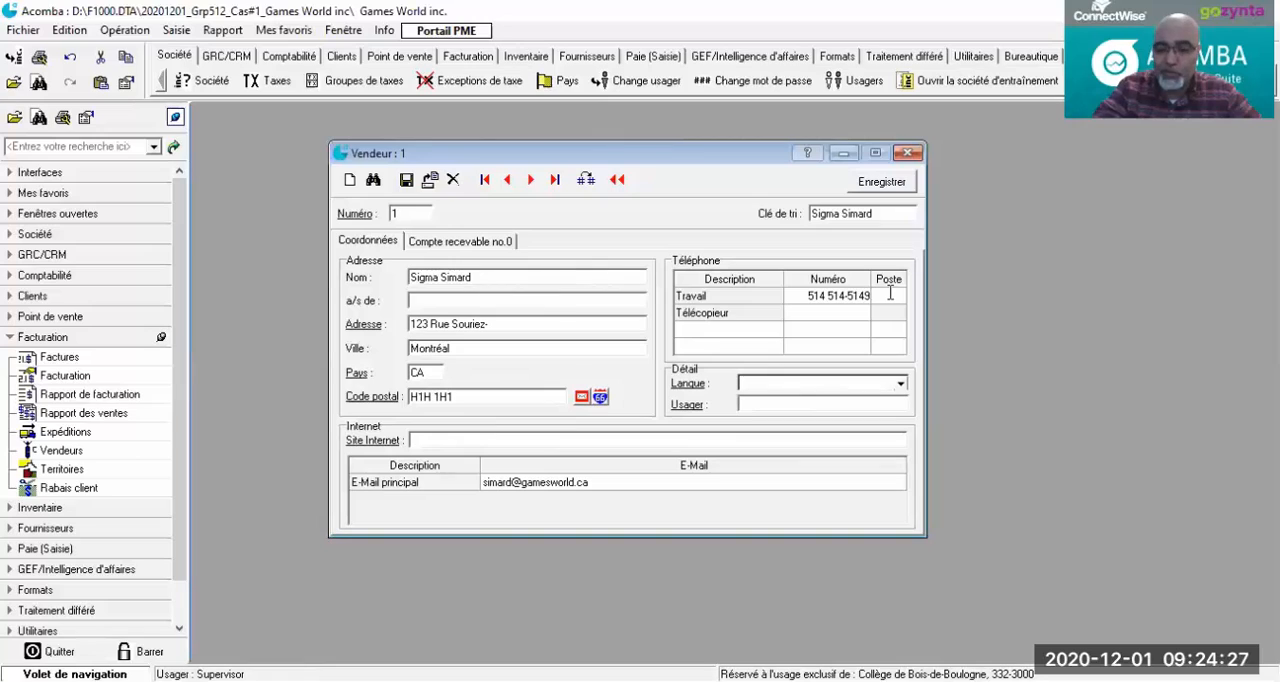
text(10)
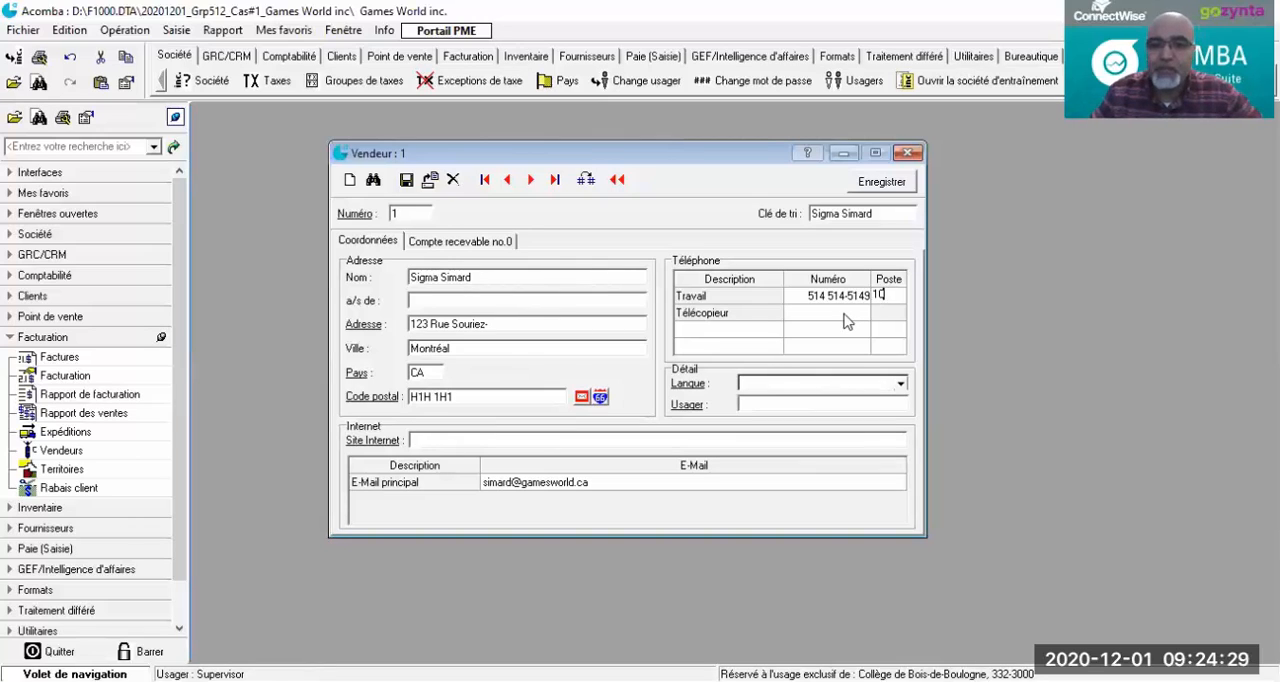
Step: Save the salesperson record with the fax number left empty, and start a new salesperson record with number 2
click(850, 314)
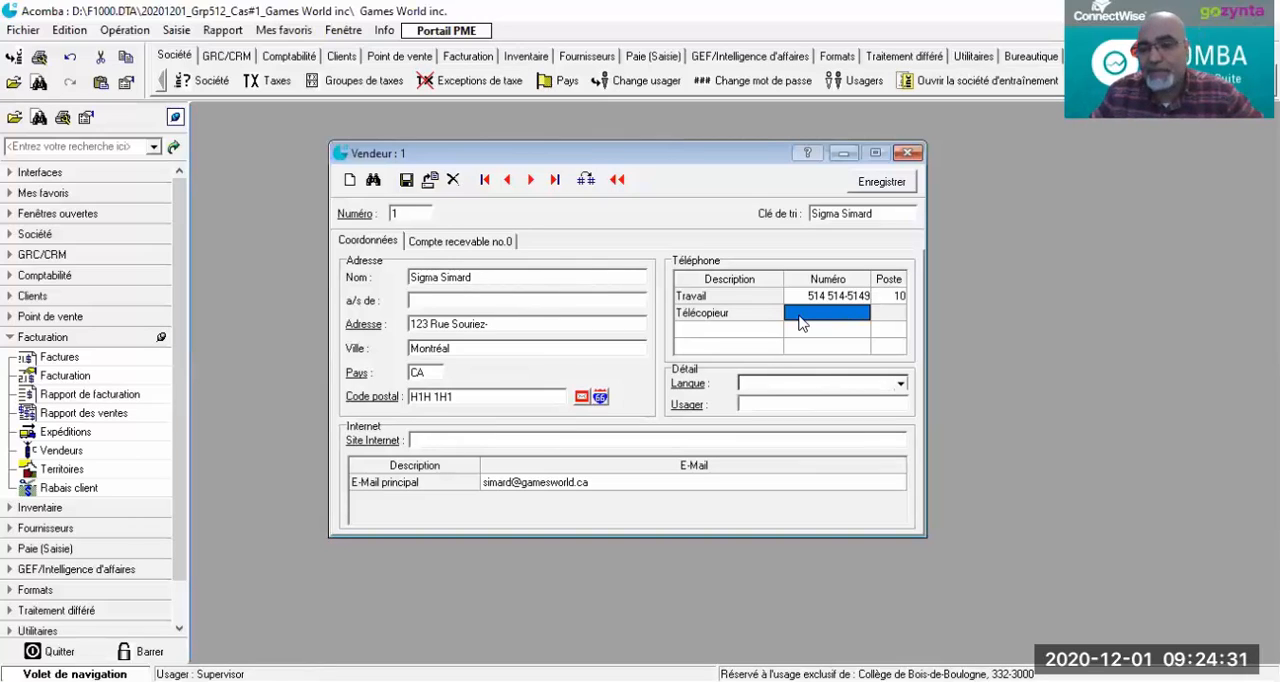
click(750, 325)
click(750, 326)
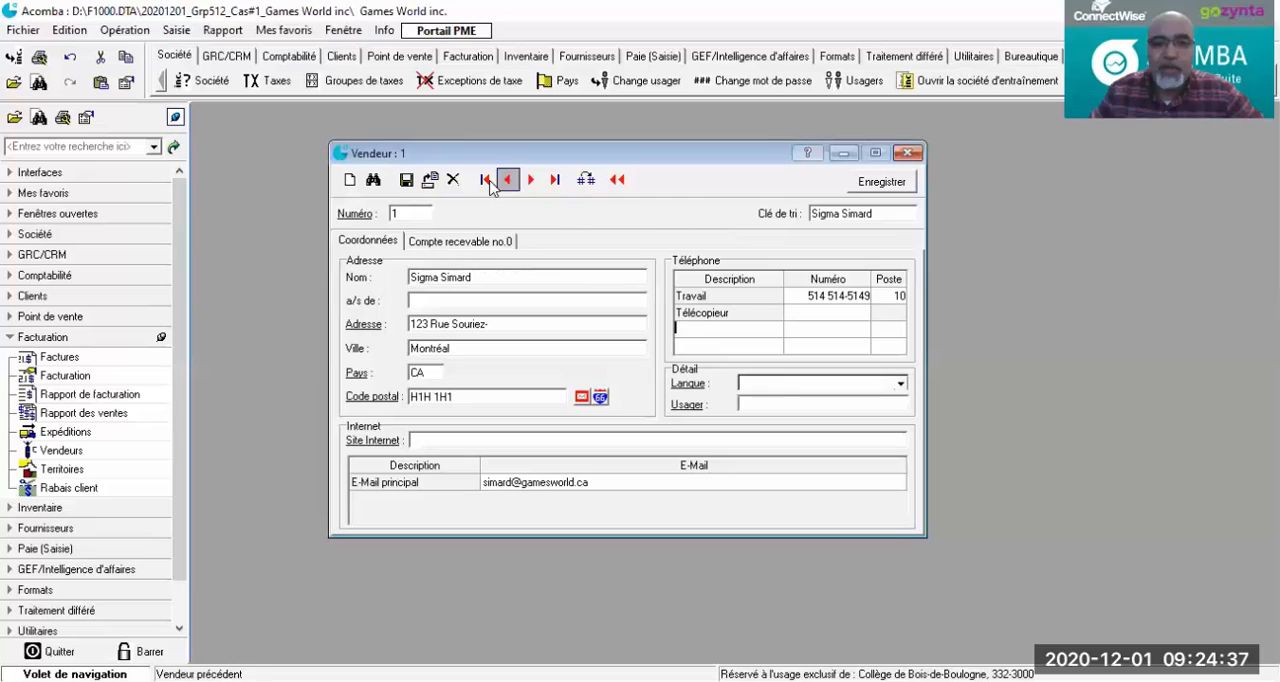
click(405, 181)
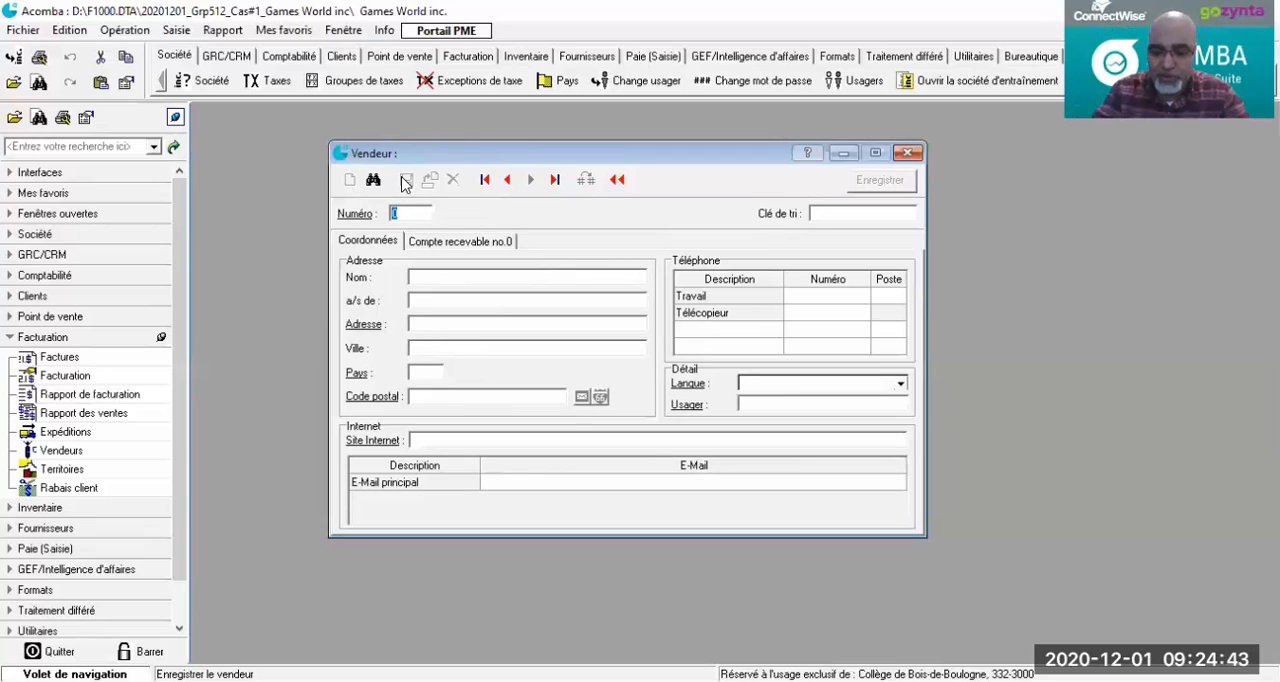
text(2)
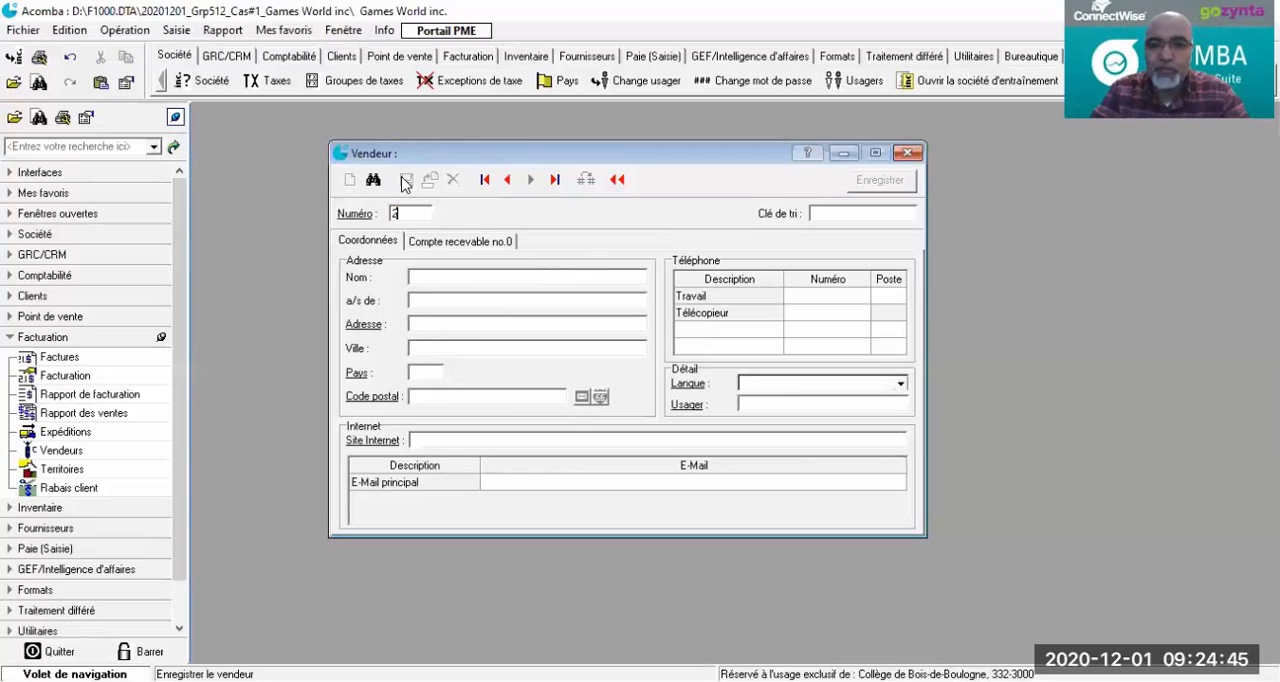
key(Tab)
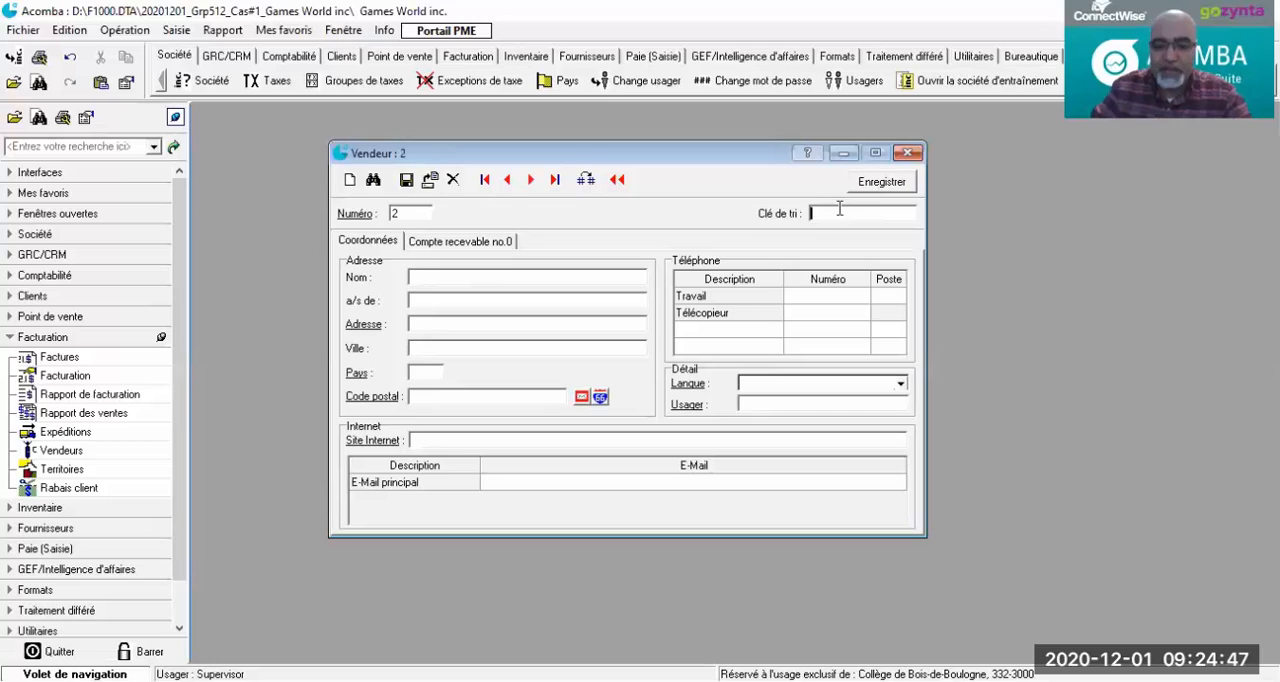
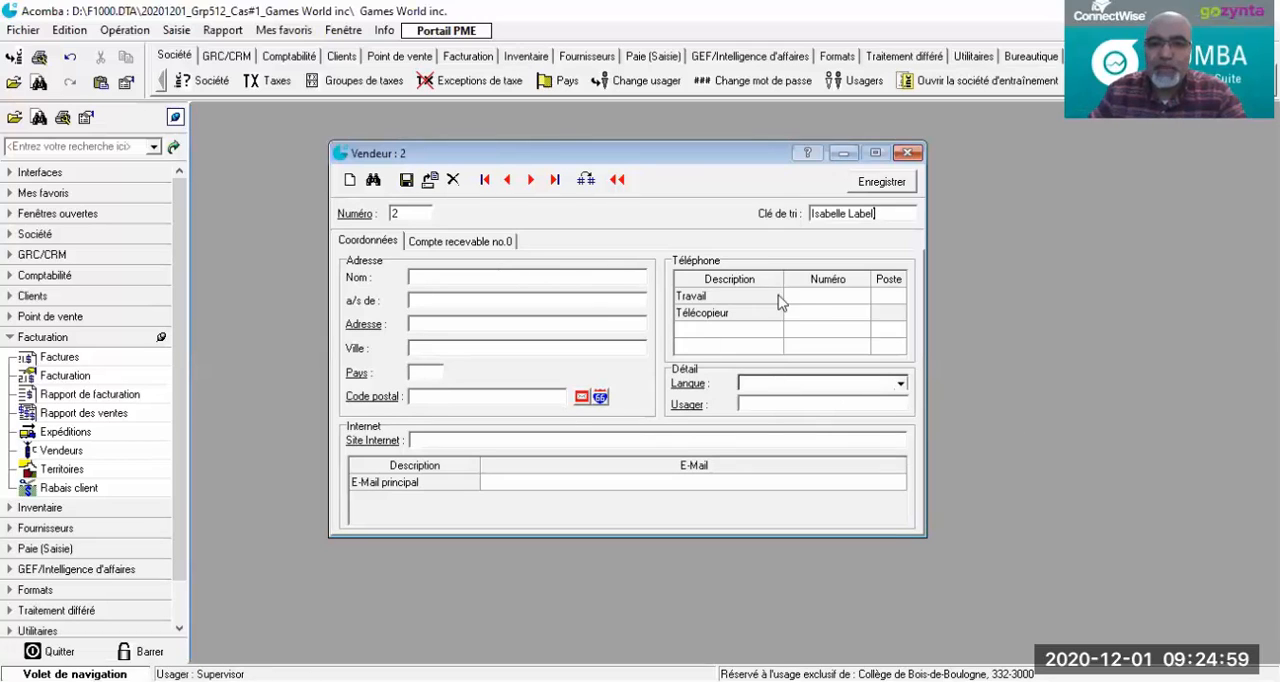
Step: Enter the second salesperson's work (Travail) phone number with area code, and set the extension (Poste) to 20
click(806, 298)
click(806, 297)
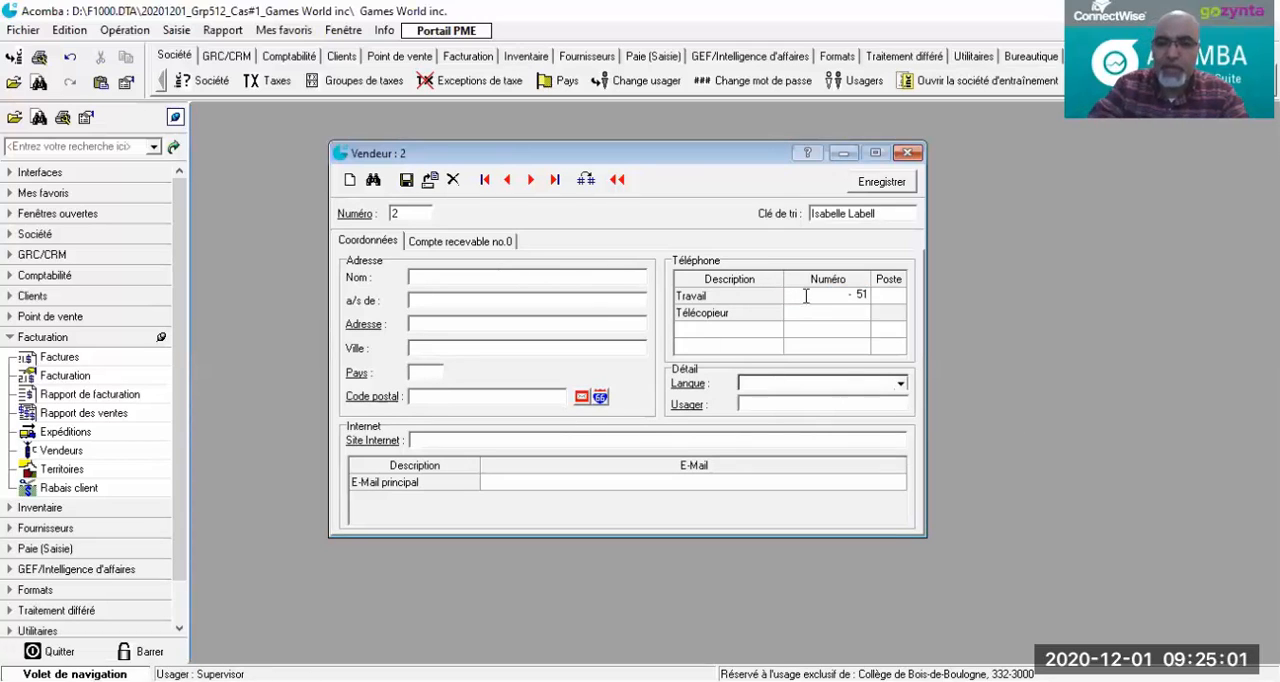
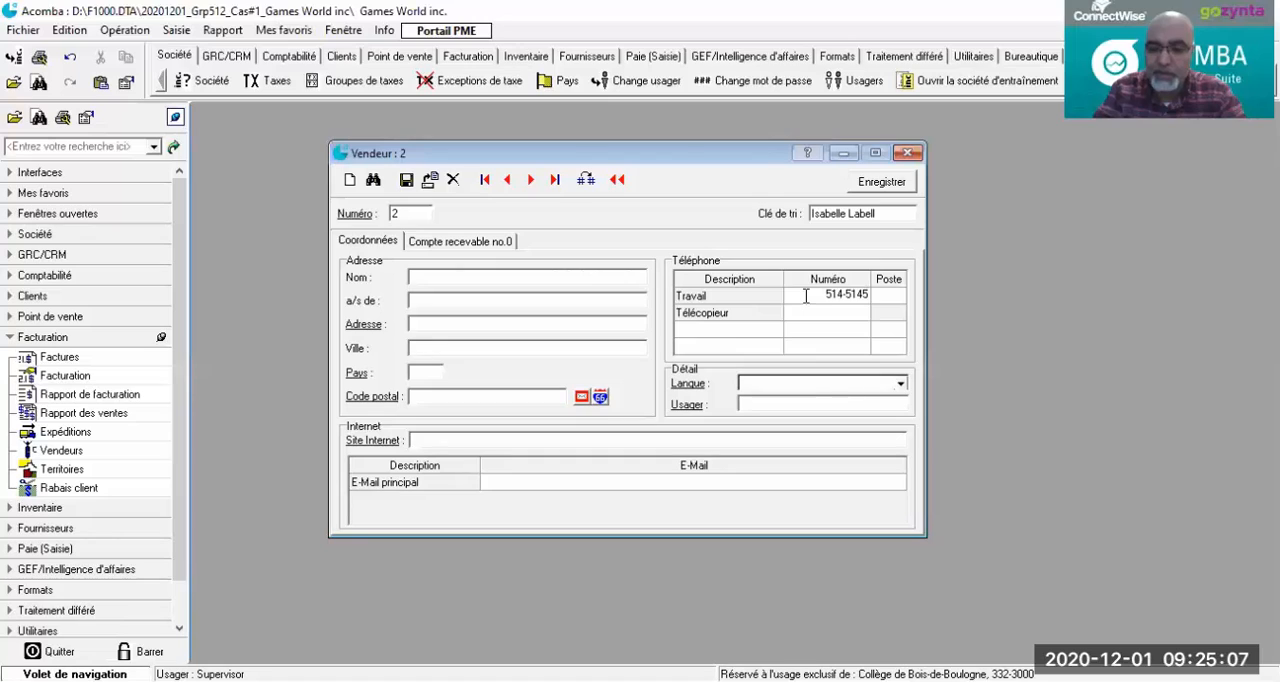
key(Return)
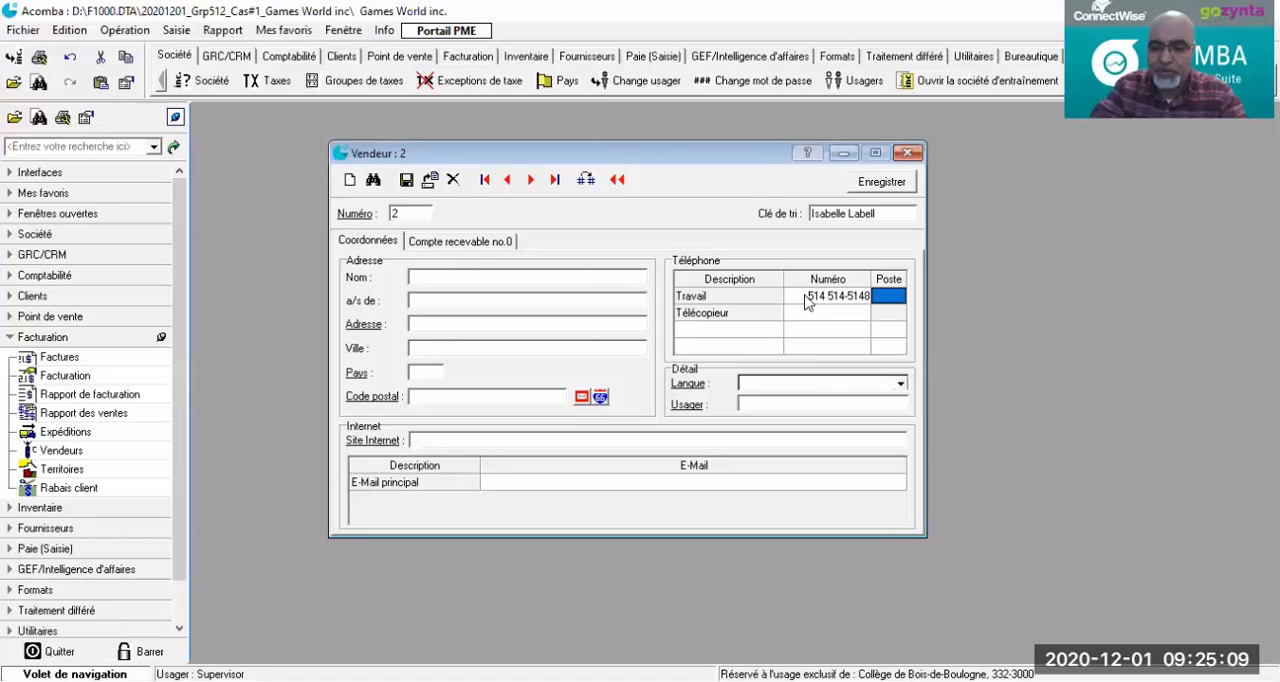
text(20)
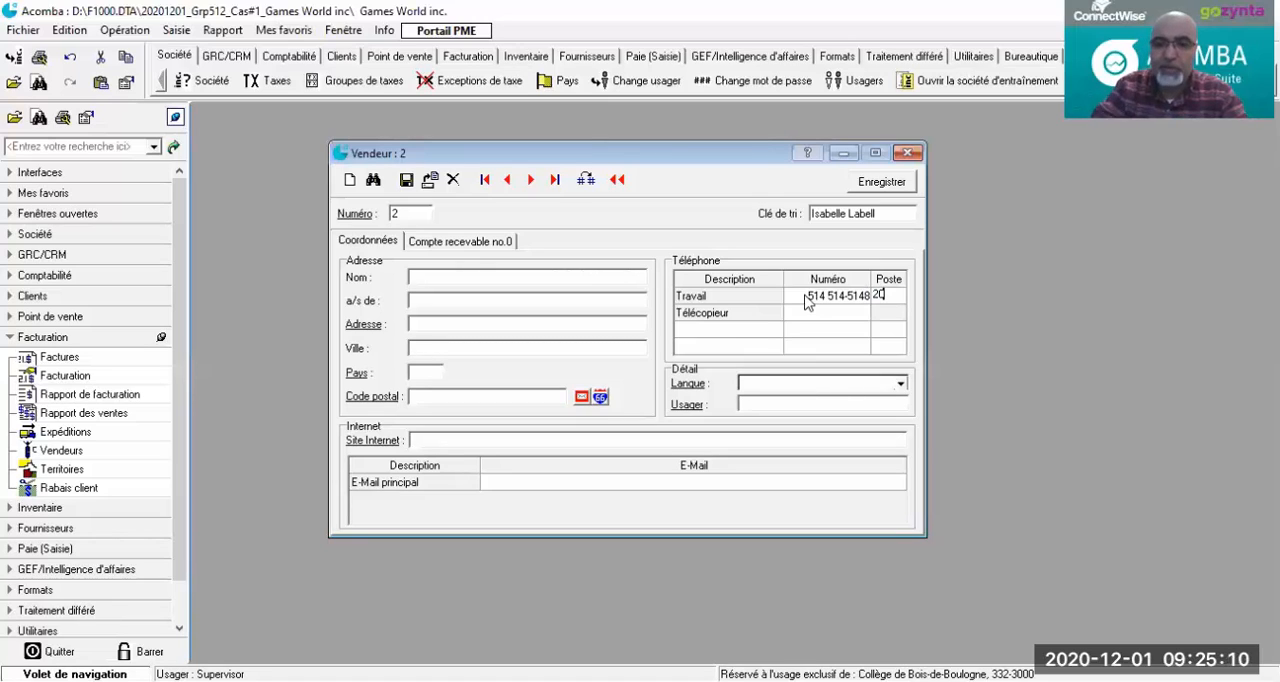
Step: Fill in the second salesperson's full name under Nom, save the record and close the salesperson form
click(506, 280)
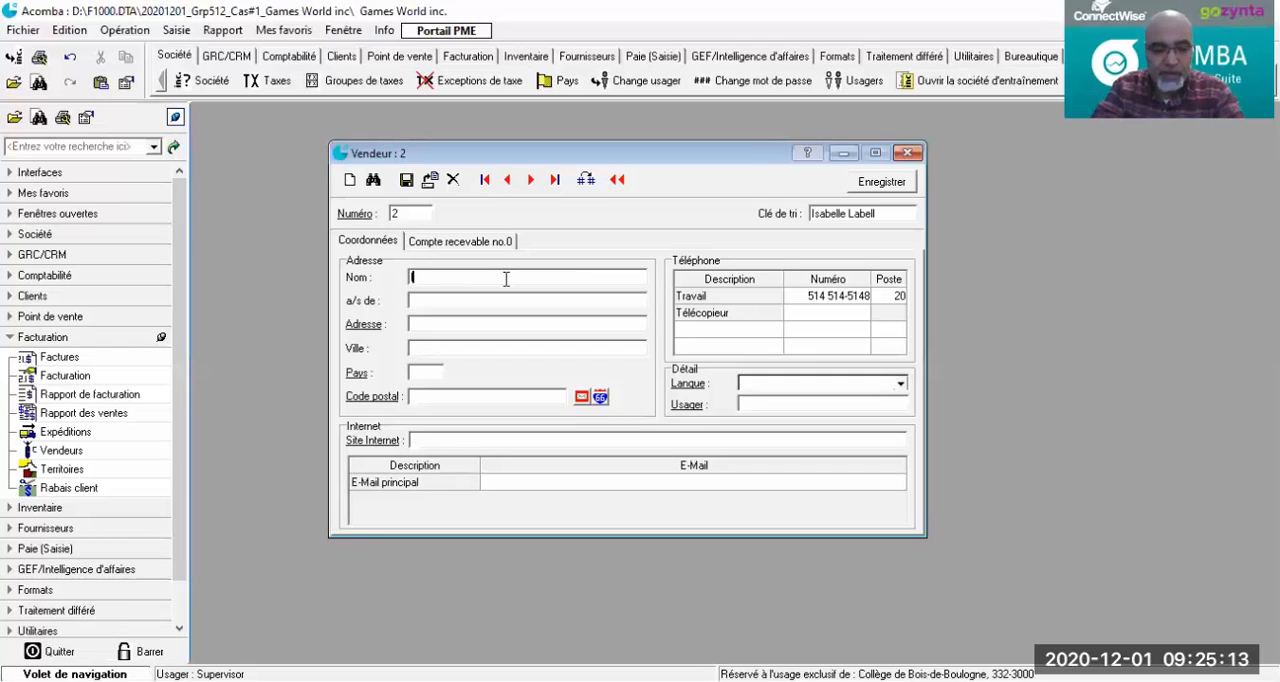
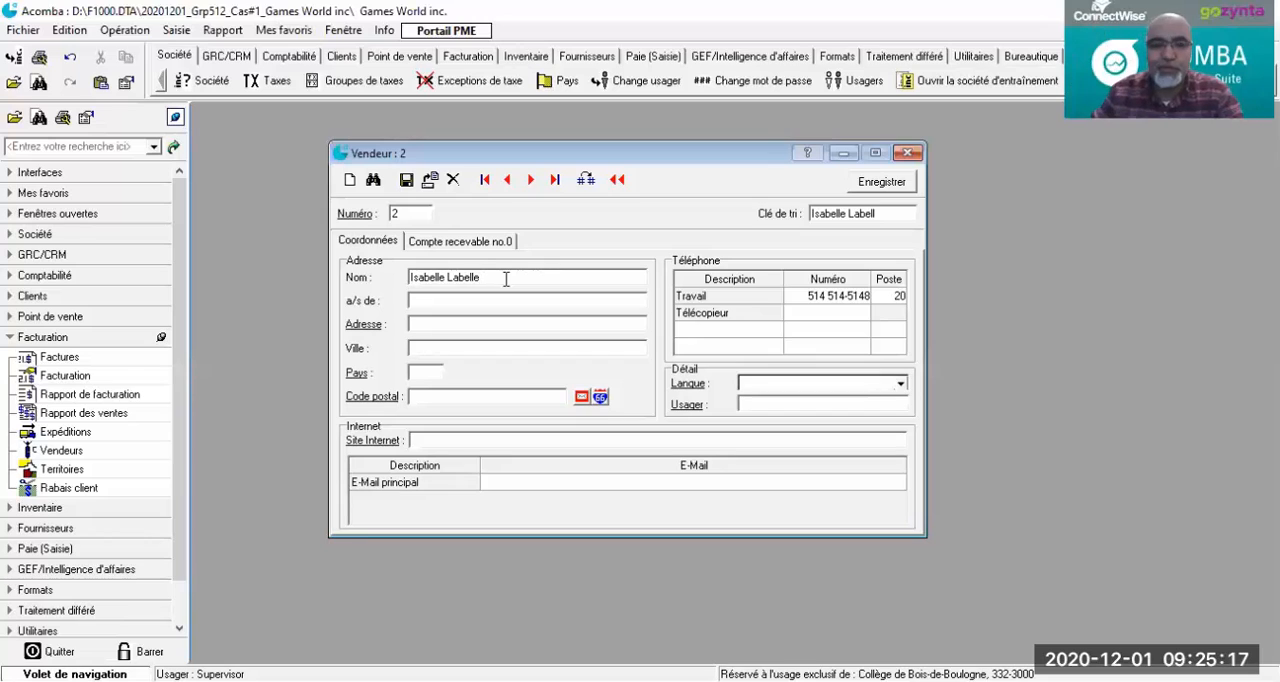
click(406, 179)
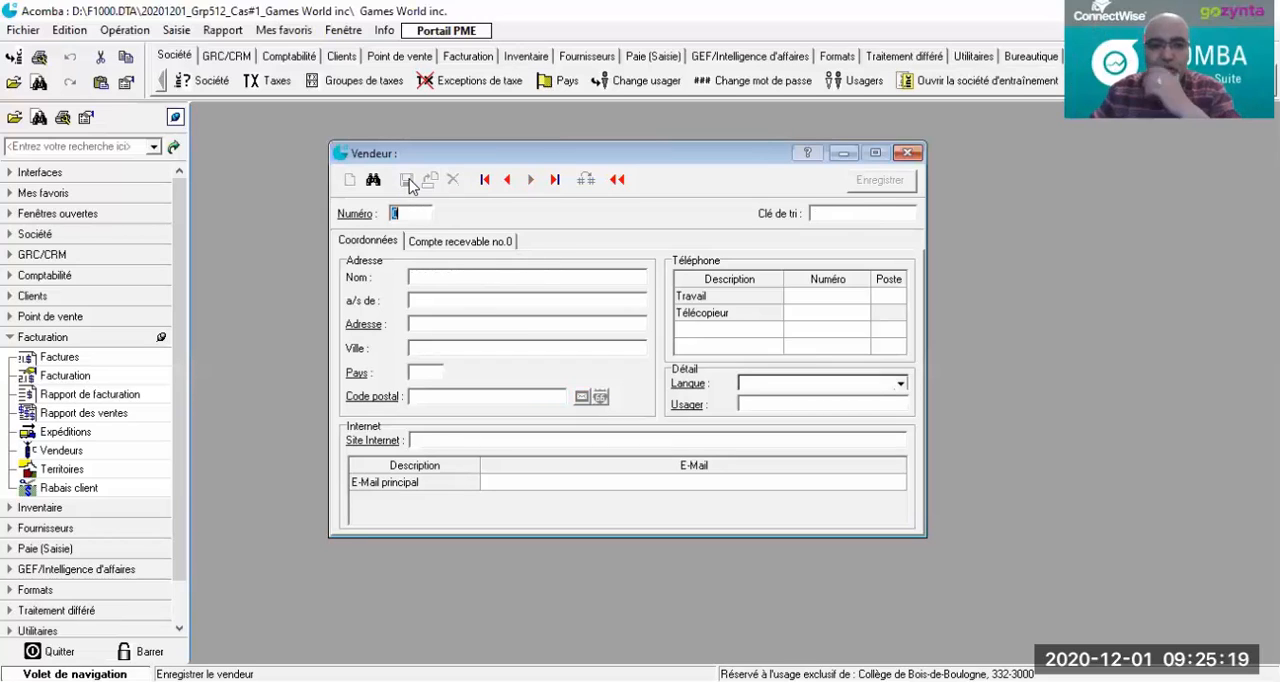
click(907, 152)
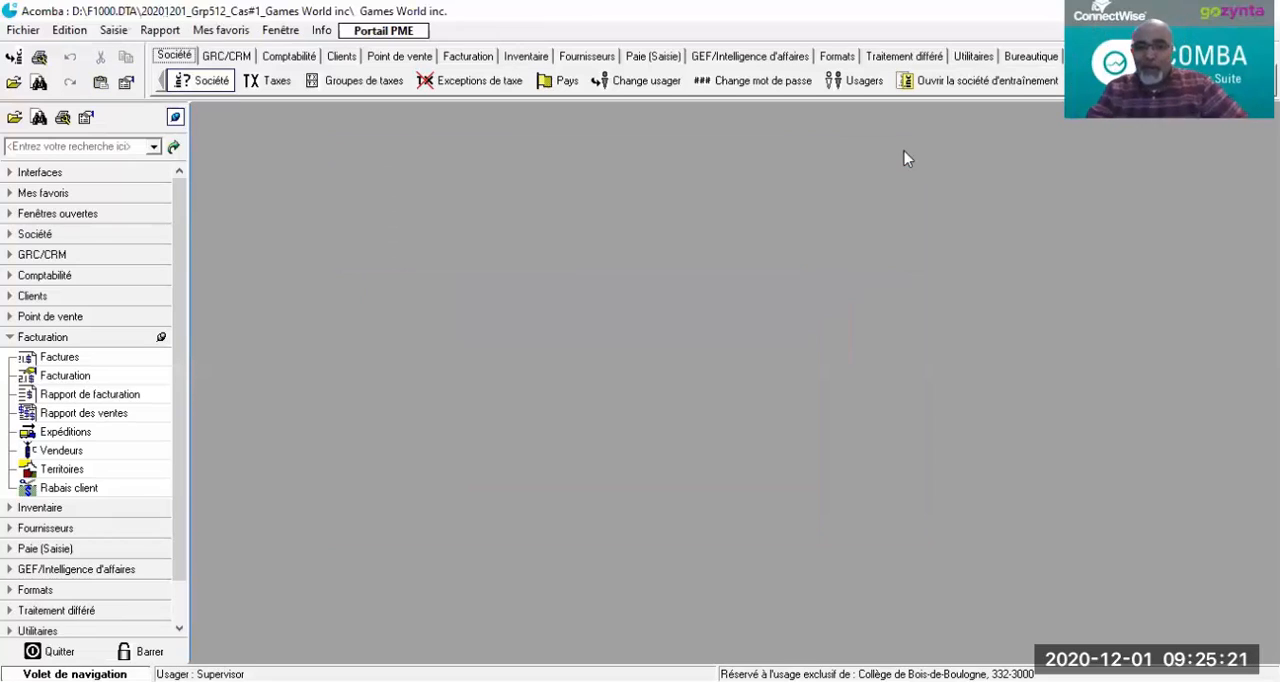
Step: Check the salespeople recorded in the Vendeurs list of the Facturation module, and close the list
click(80, 412)
click(58, 450)
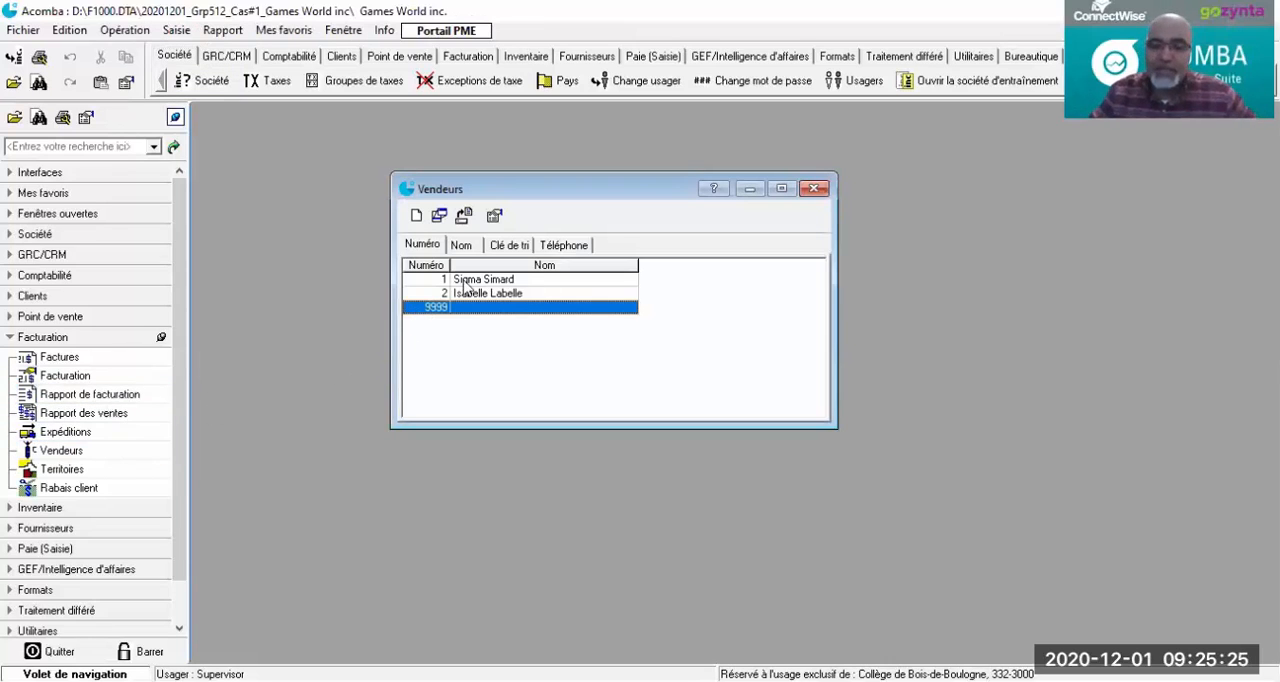
click(815, 189)
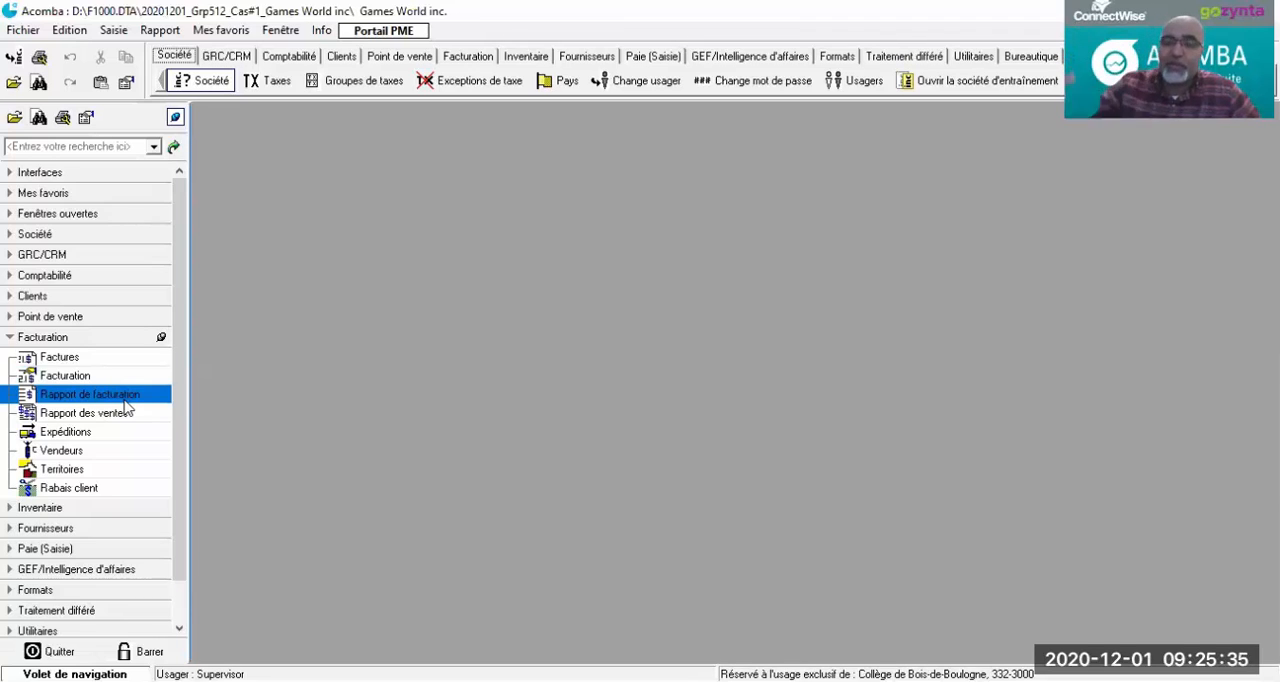
Step: Open the Territoires list of the Facturation module and start a new territory record
click(134, 432)
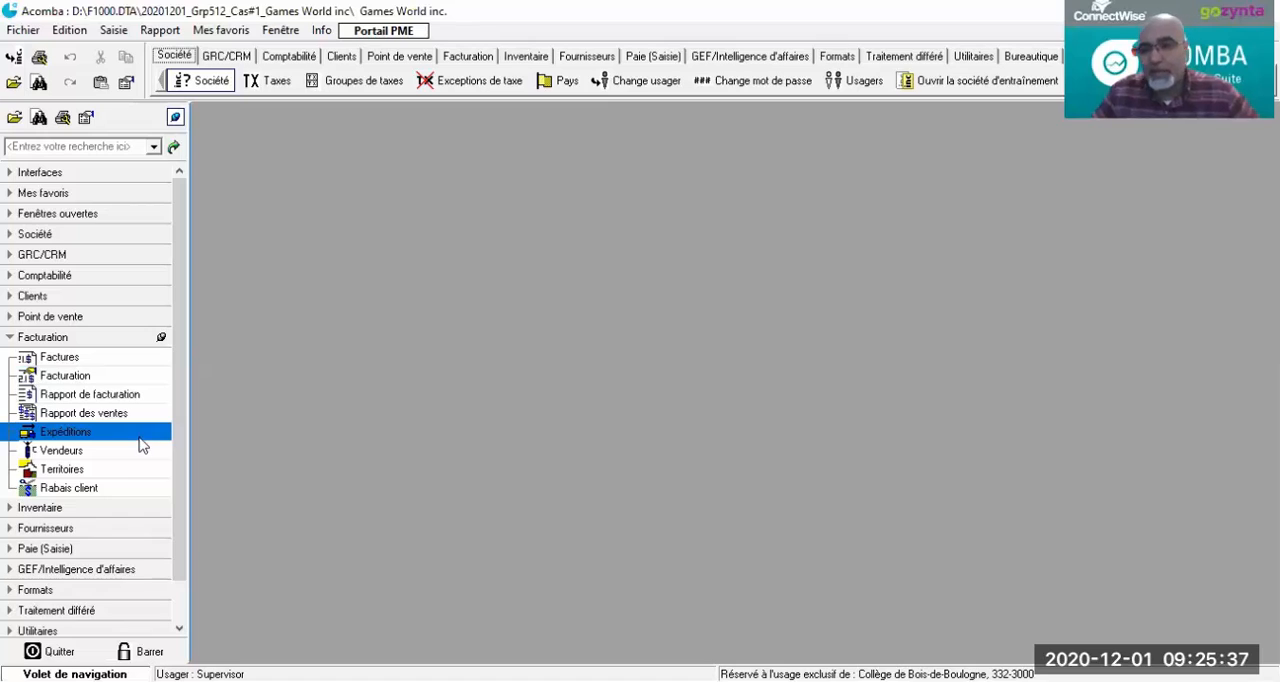
click(92, 470)
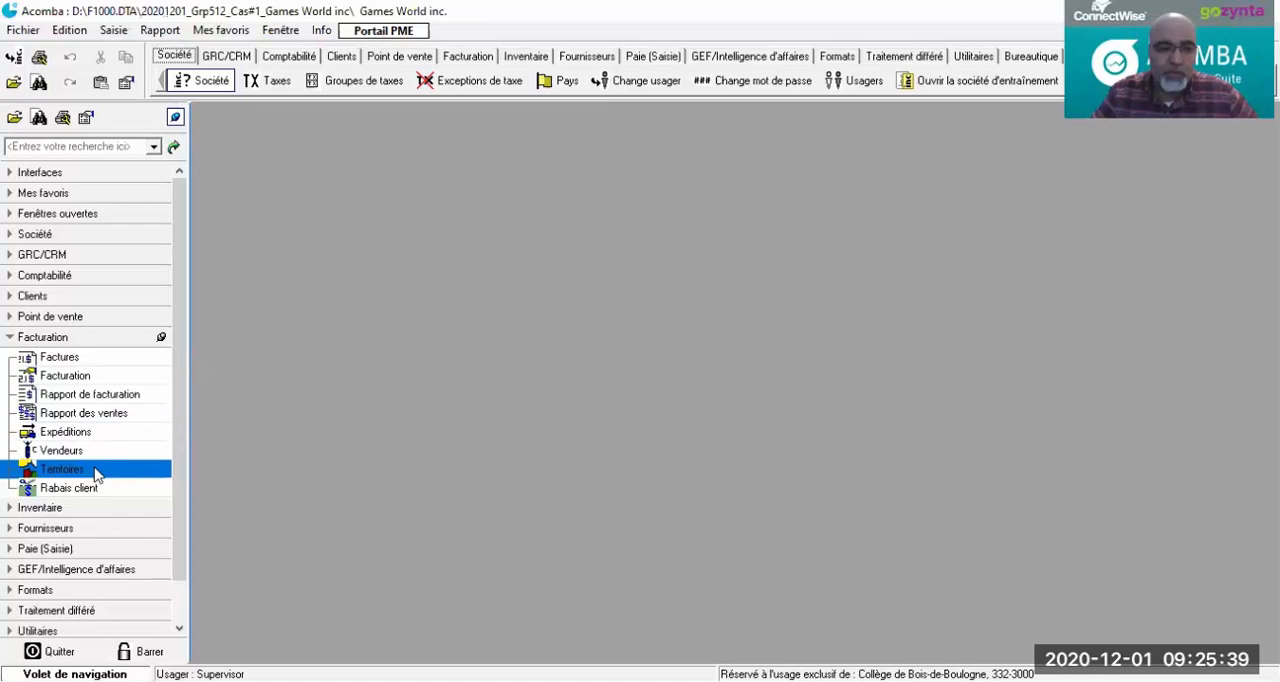
double_click(72, 472)
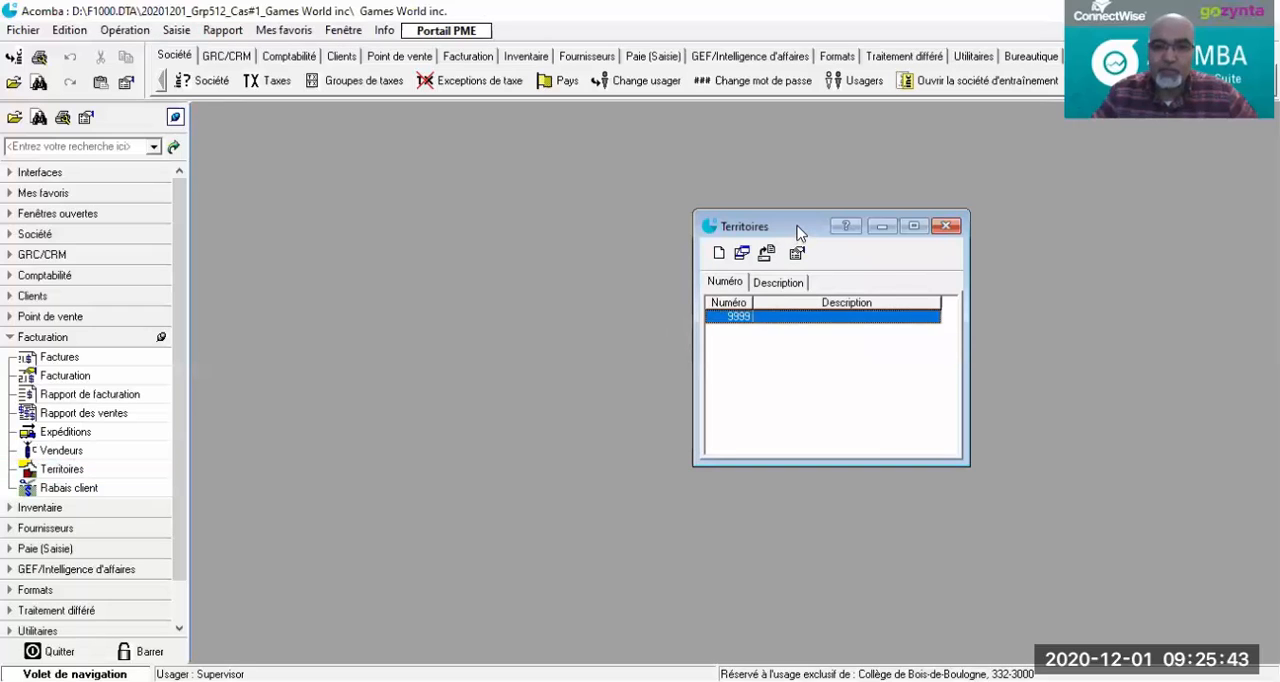
drag(797, 232, 533, 162)
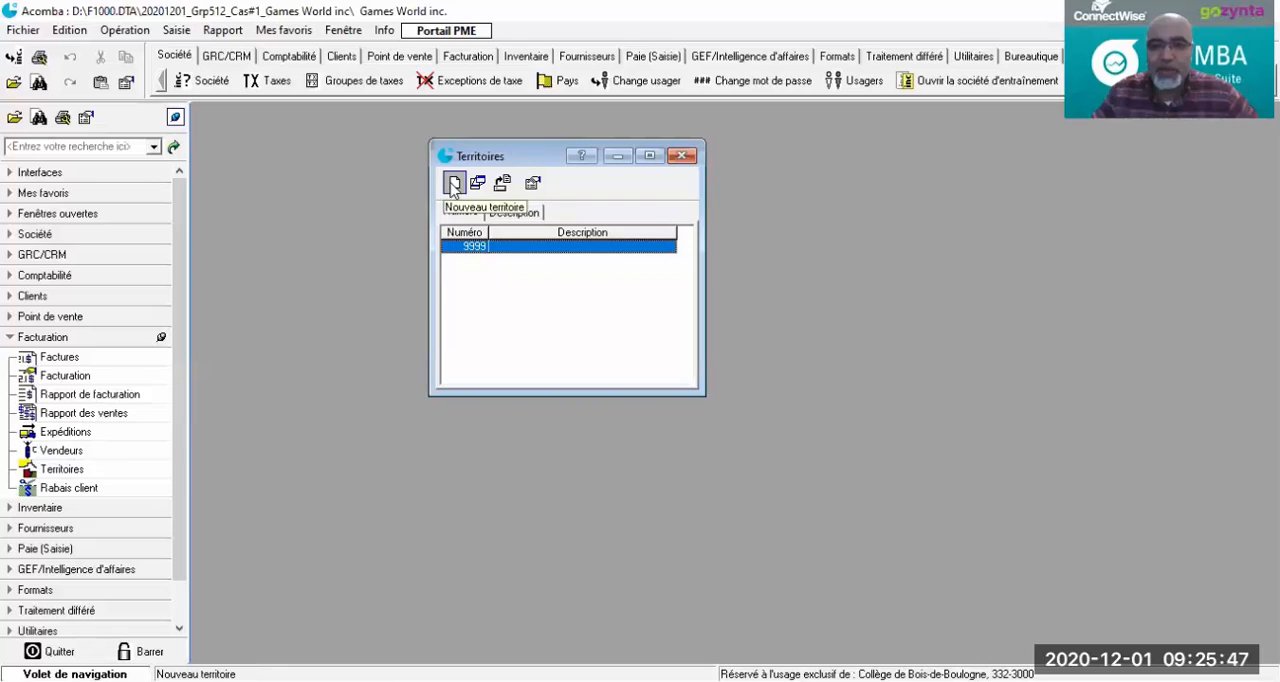
click(454, 184)
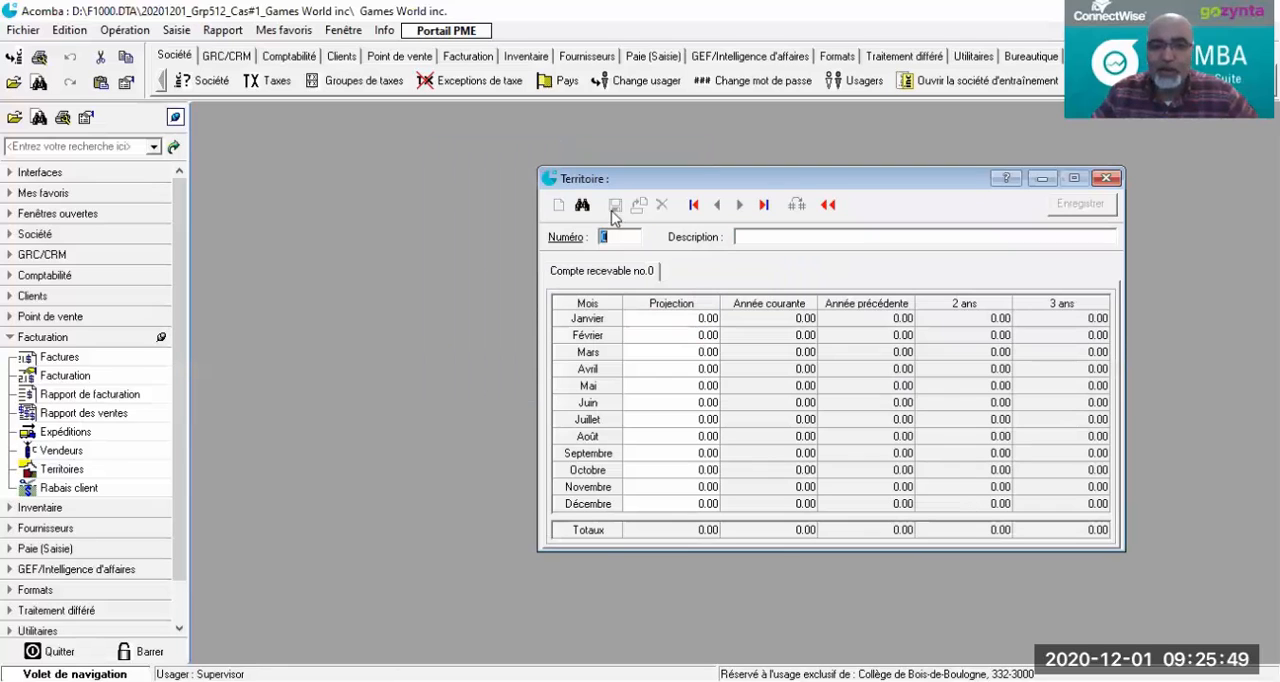
drag(825, 183, 622, 148)
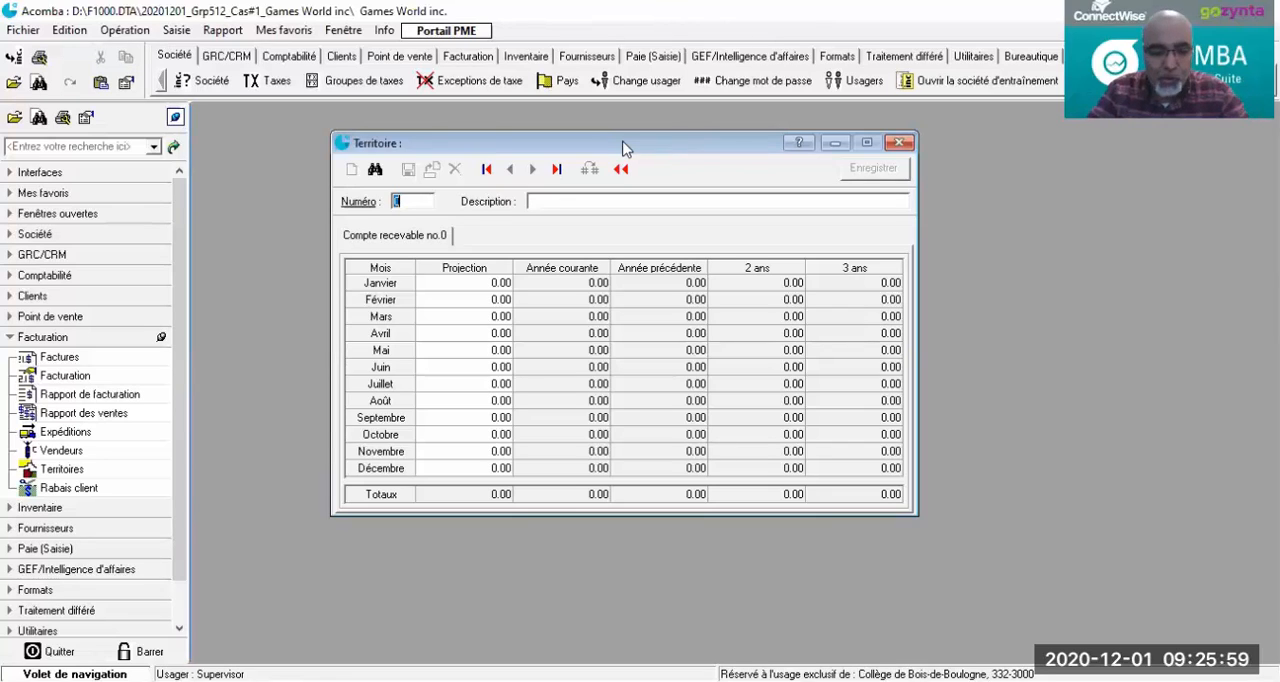
Step: Create territory number 100 with the description Montréal and save it
text(100)
key(Tab)
text(M)
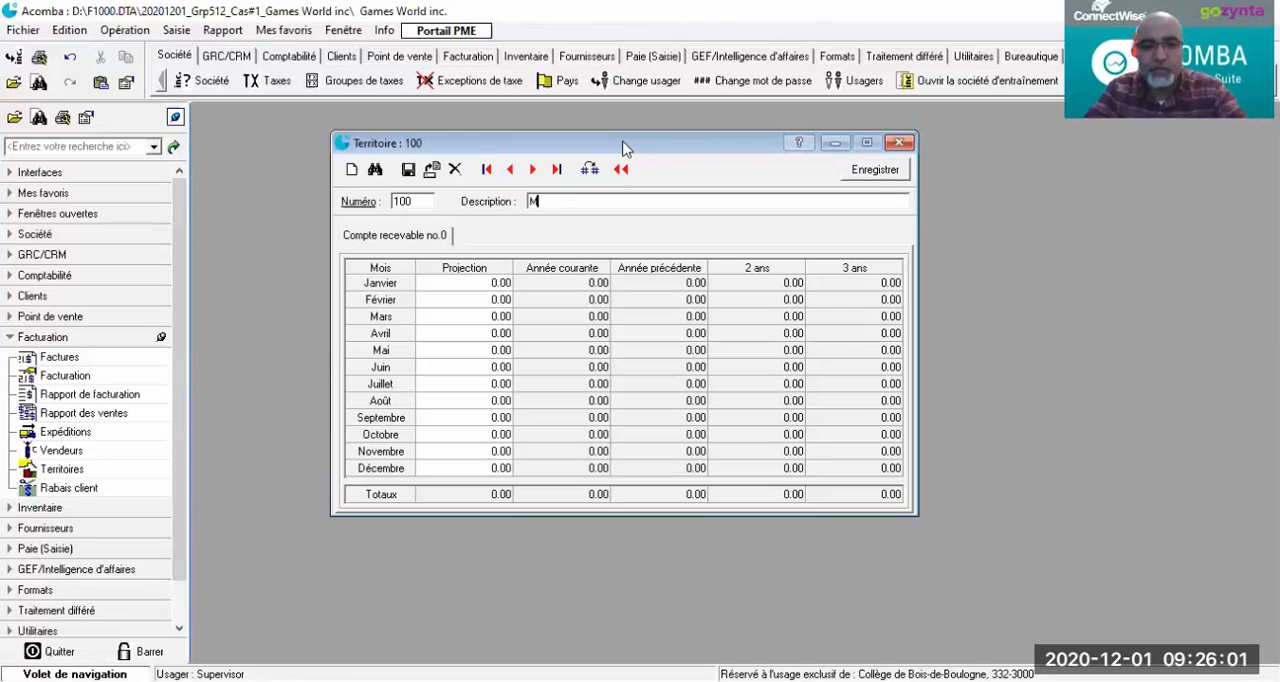
text(ontréal)
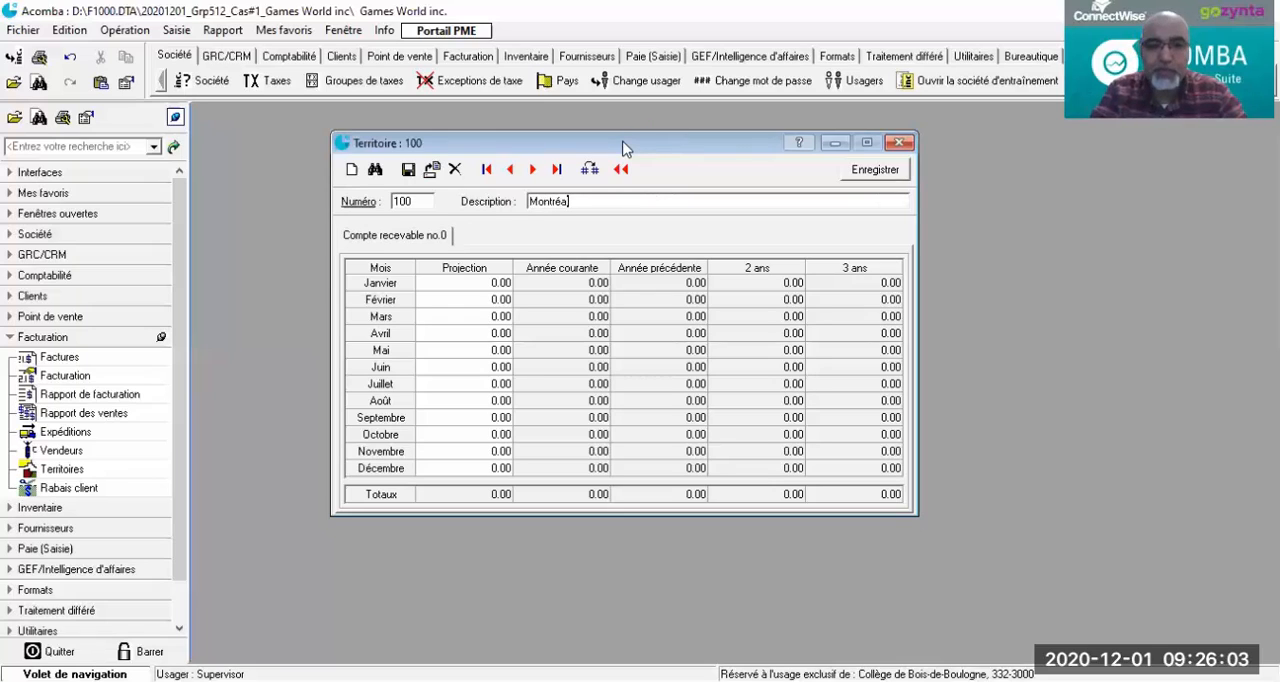
click(408, 169)
Step: Create territory number 200 with the description Laval and save it
text(2)
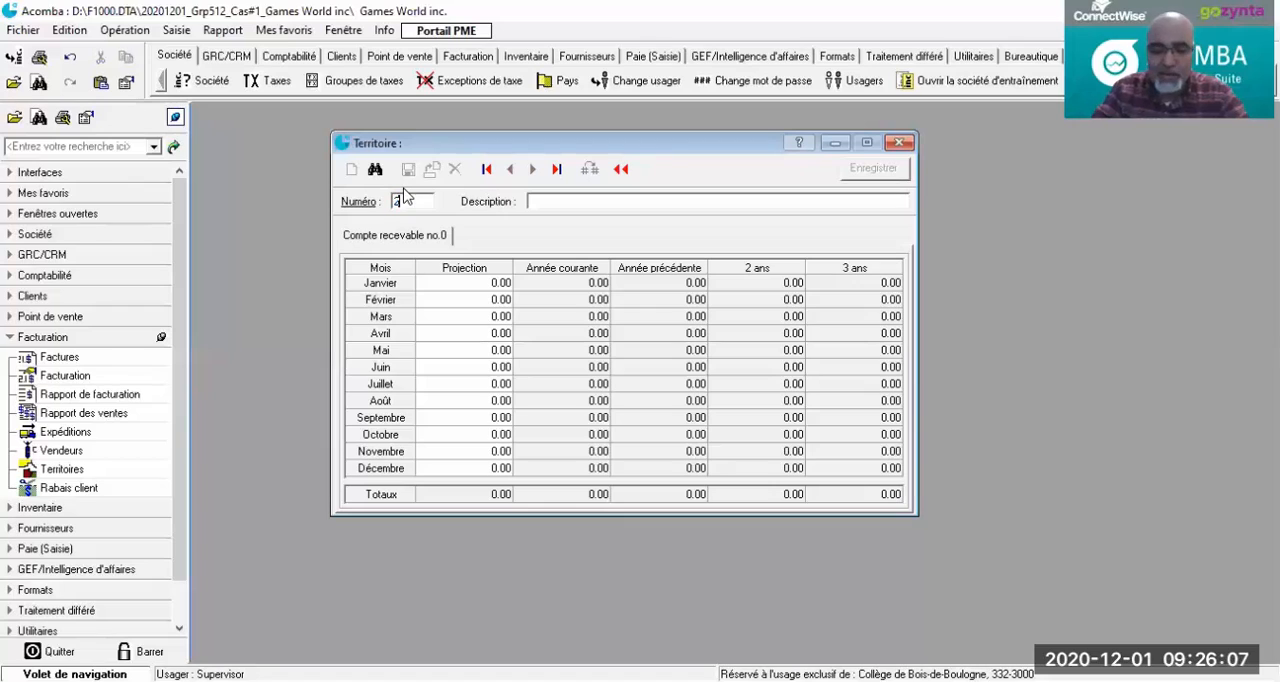
text(00)
key(Tab)
text(L)
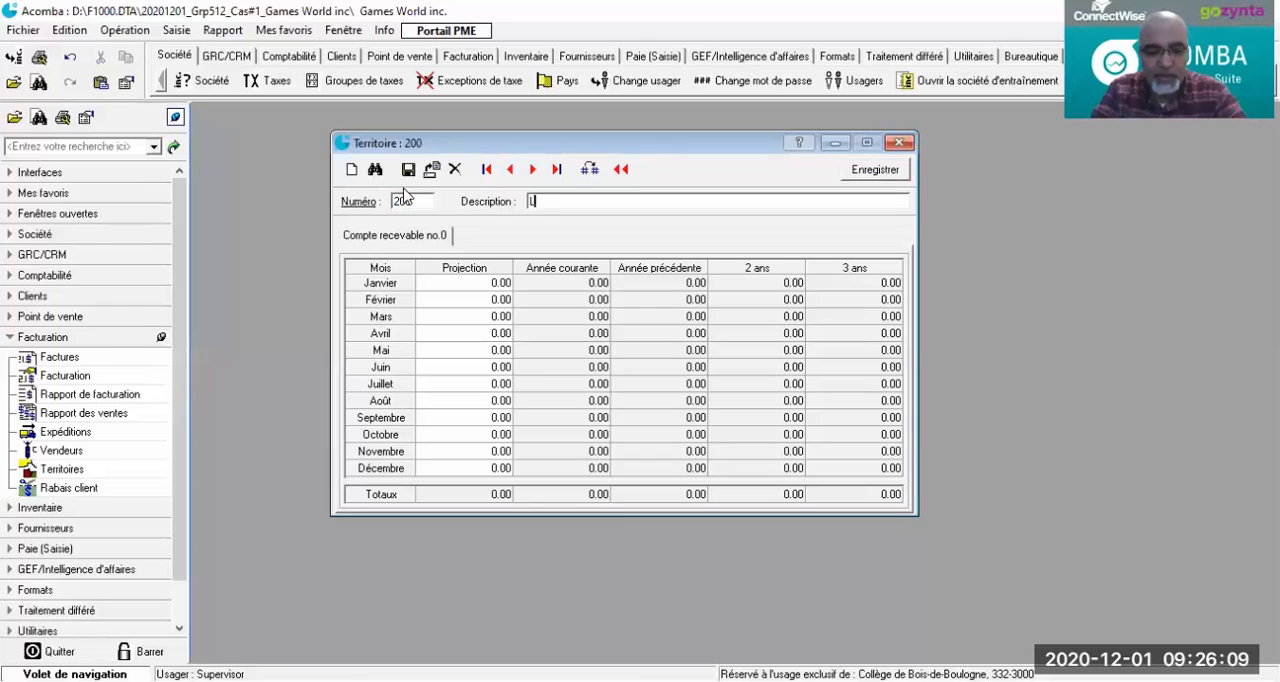
text(eva)
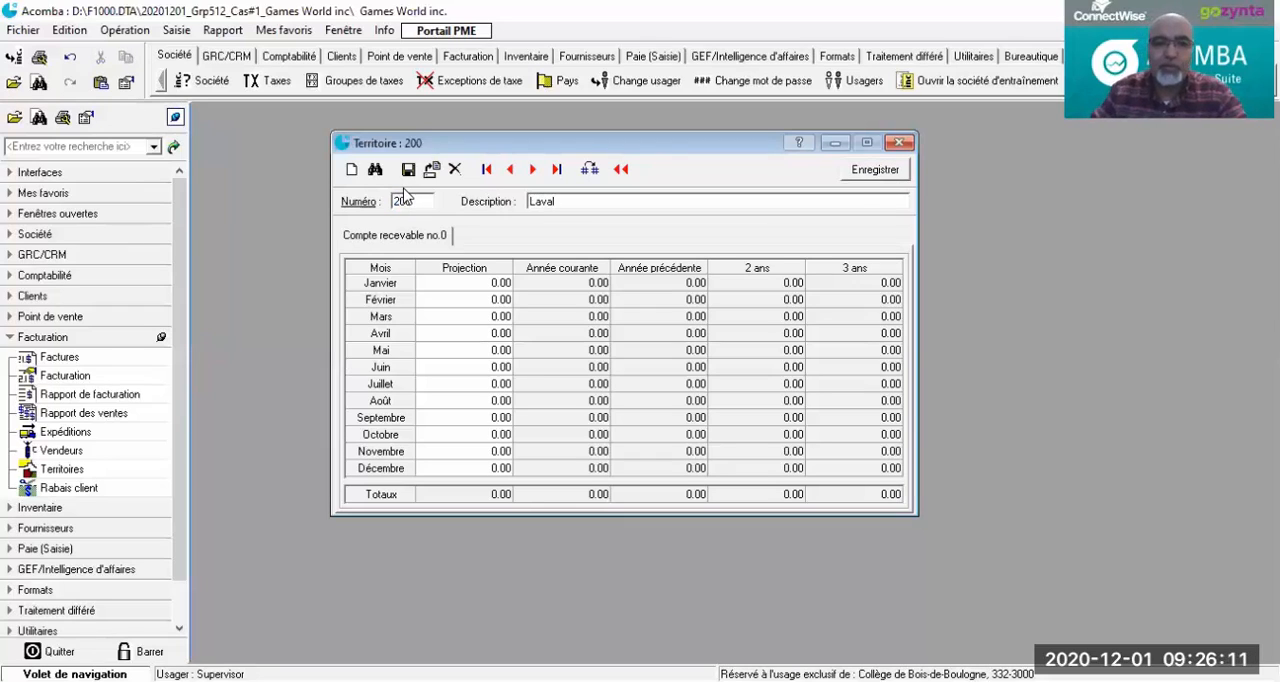
click(408, 169)
Step: Create territory number 300 with the description Québec and save it
text(300)
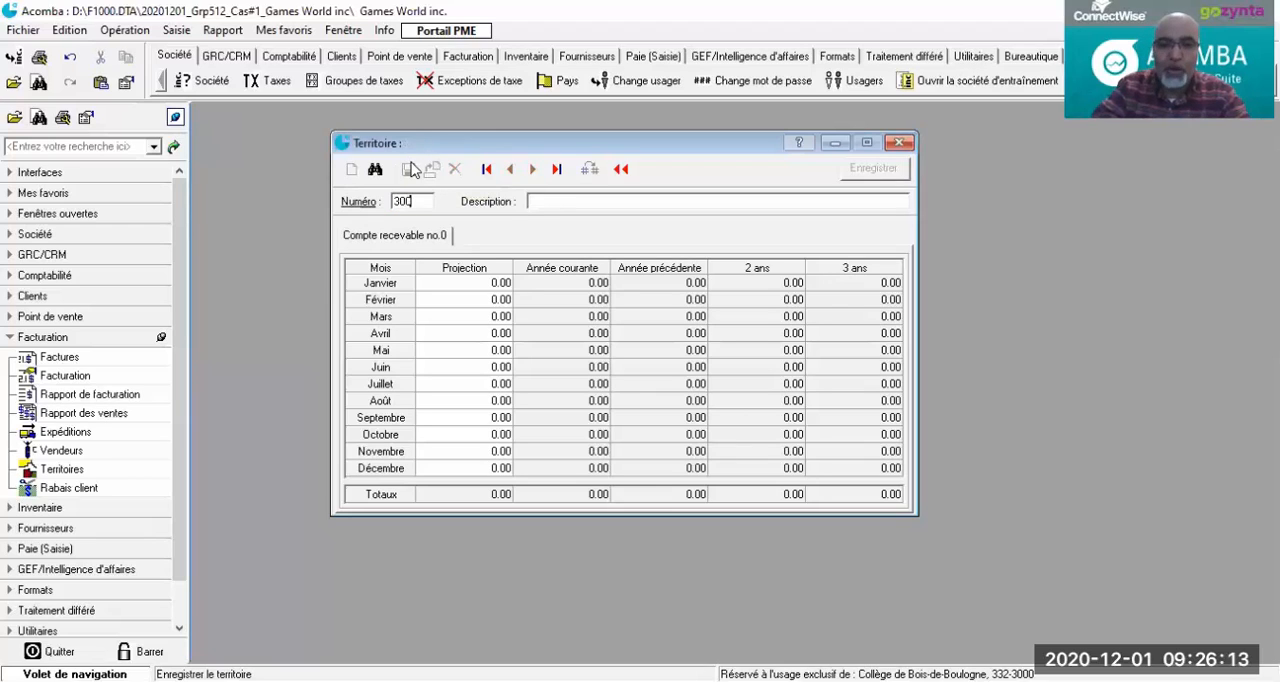
key(Tab)
text(Qué)
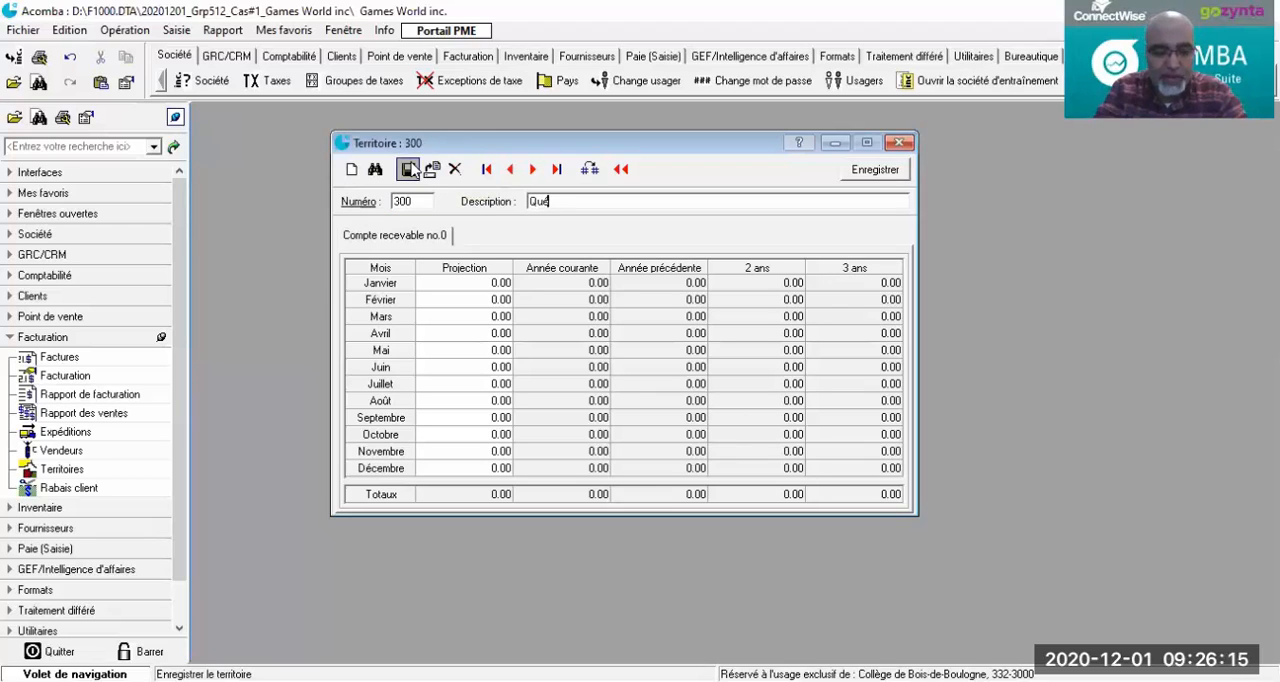
text(bec)
click(409, 169)
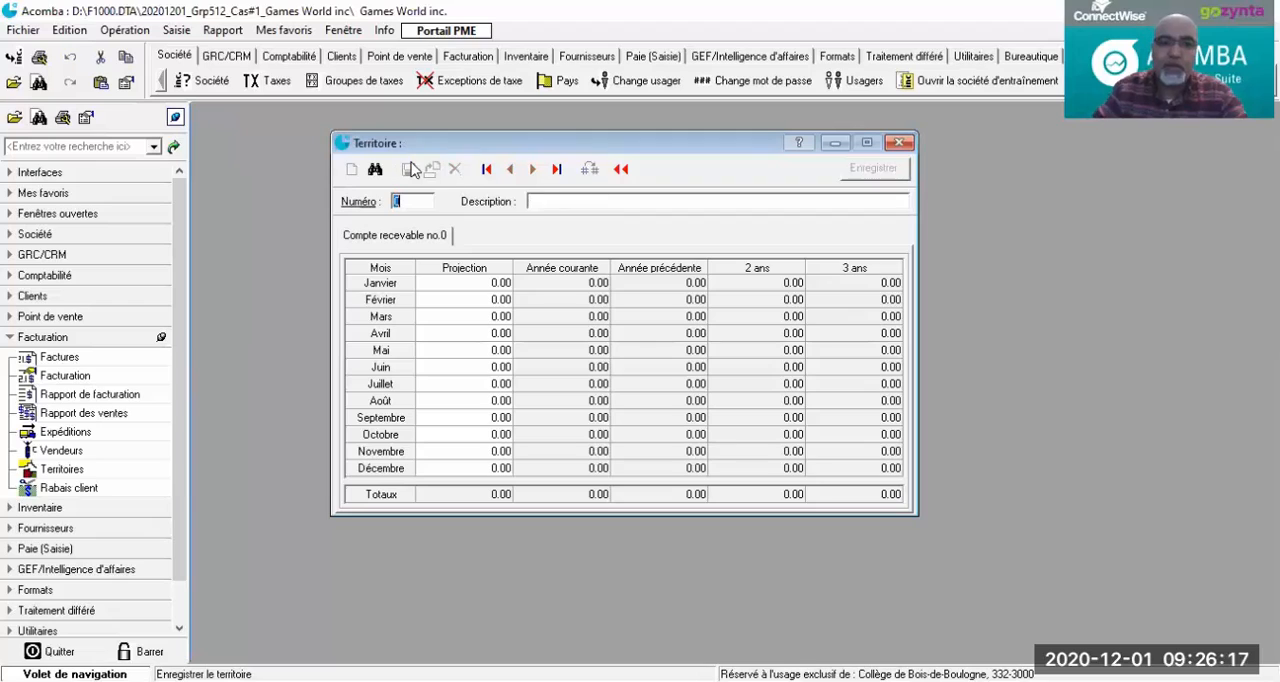
Step: Create territory number 400 with the description Sherbrooke and save it
text(400)
key(Tab)
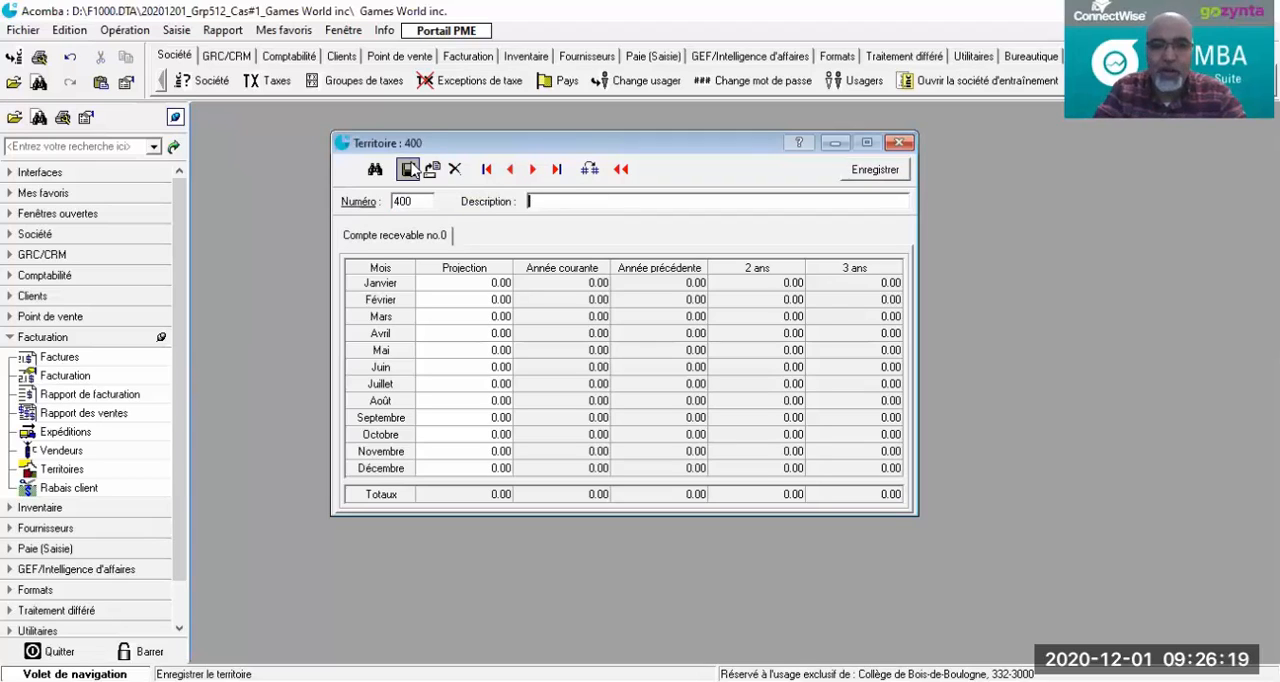
text(Sherbrooke)
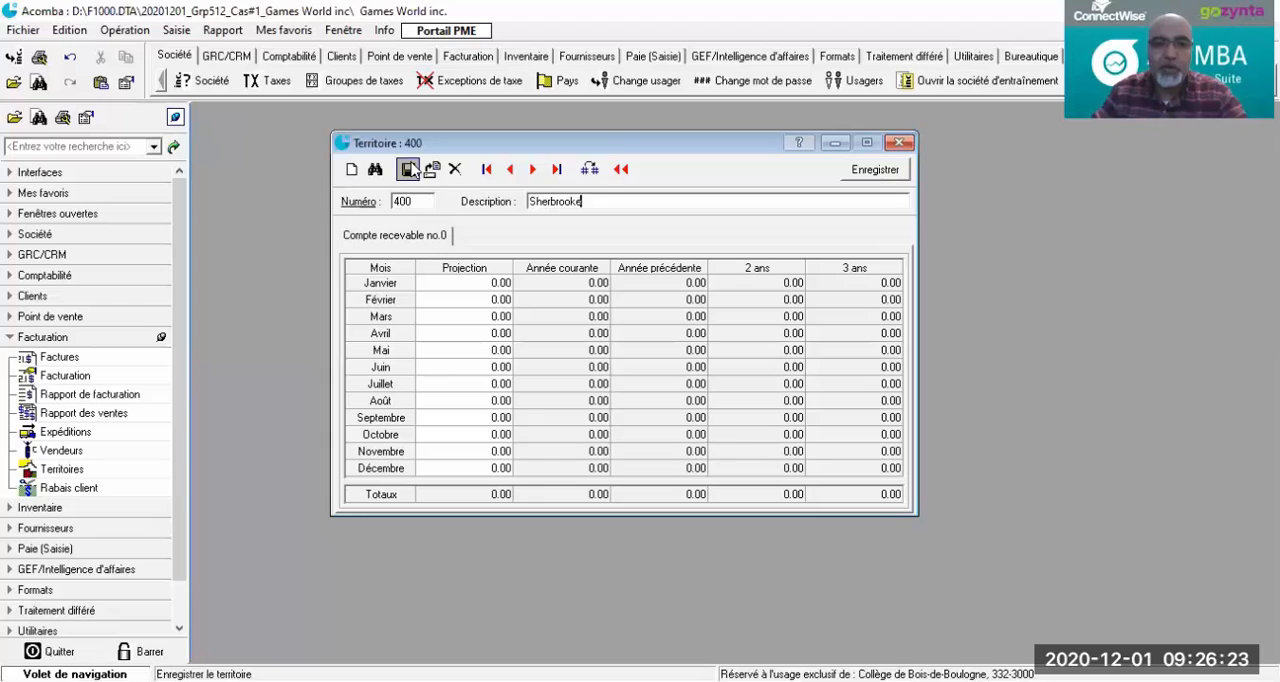
click(409, 169)
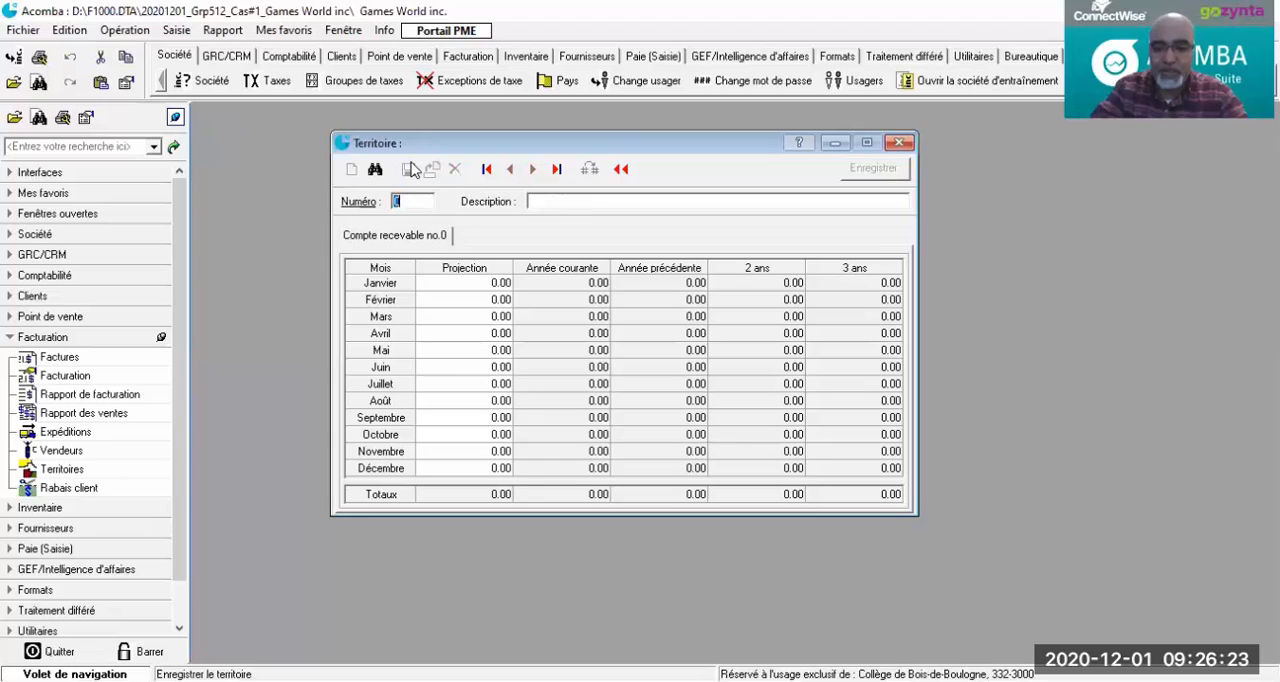
Step: Create territory number 500 with the description Gatineau and save it
text(500)
key(Tab)
text(G)
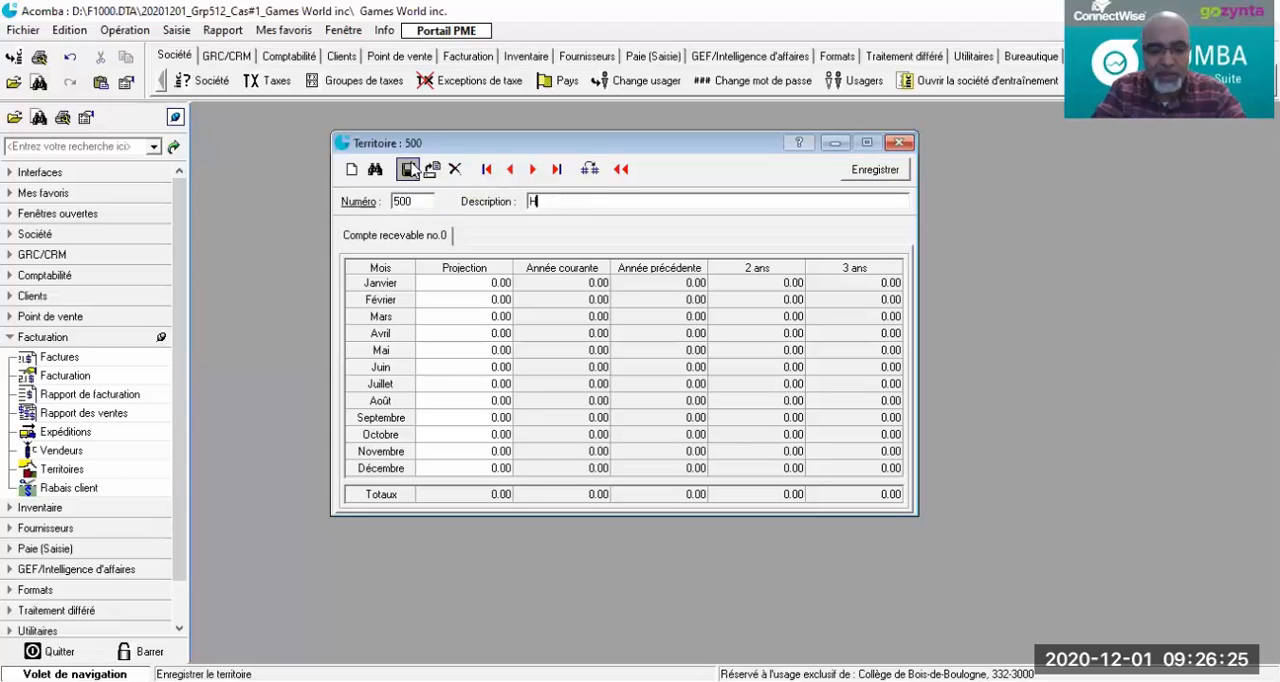
text(atine)
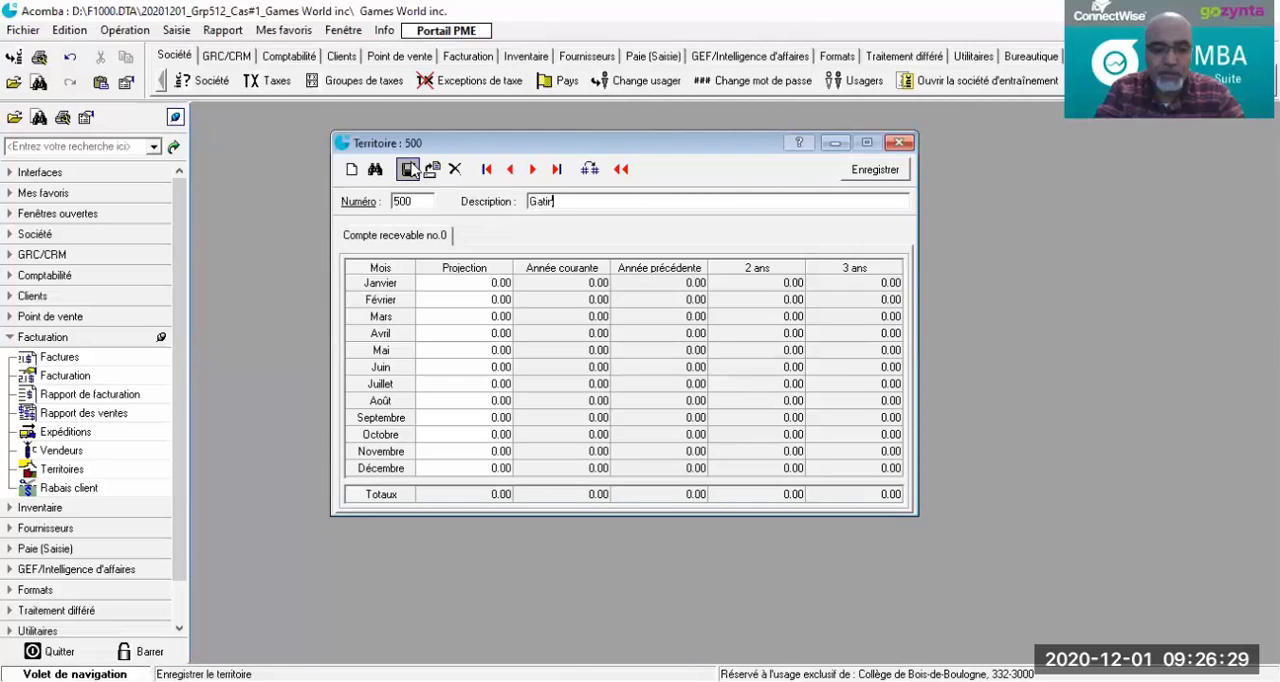
text(eau)
click(410, 169)
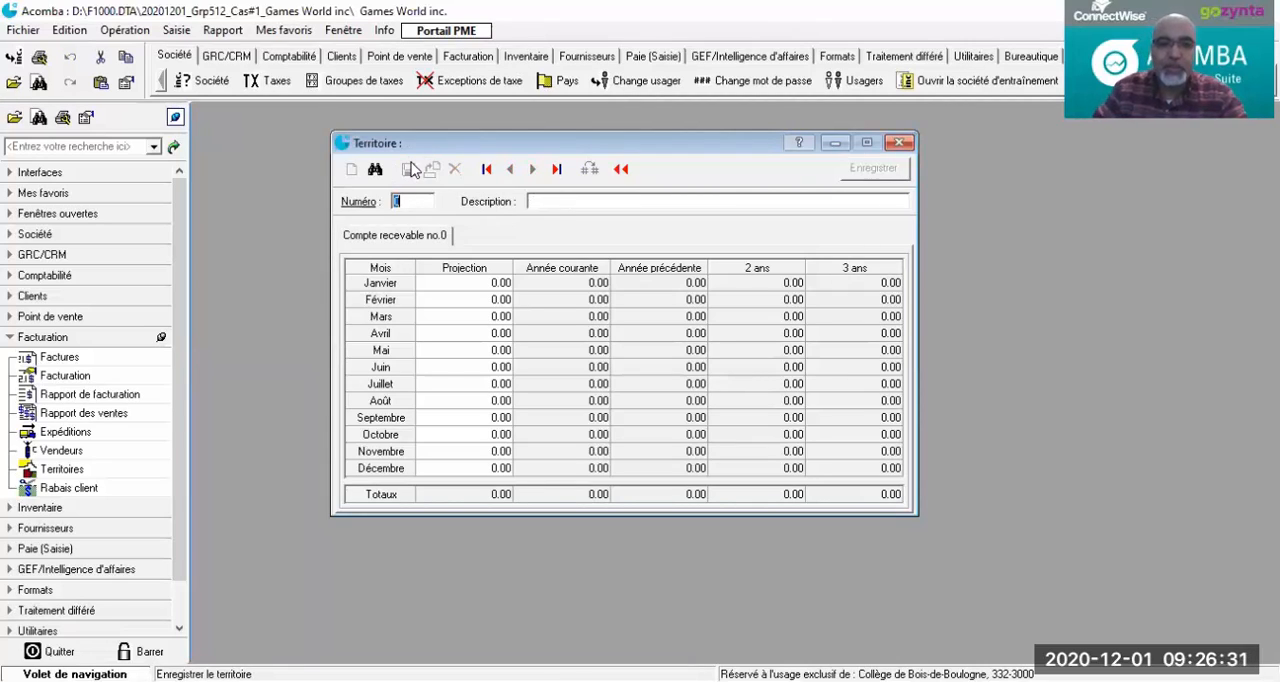
Step: Create a new territory with number 60 and change its number to 600
text(60)
key(Tab)
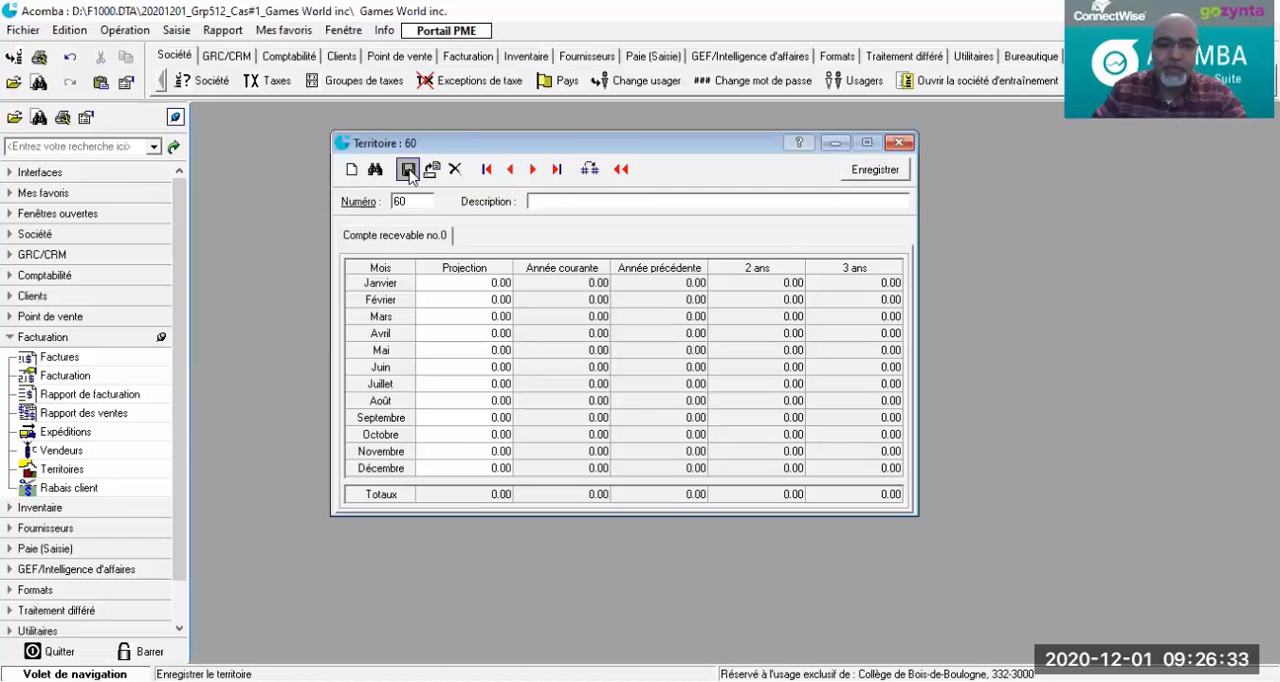
click(423, 201)
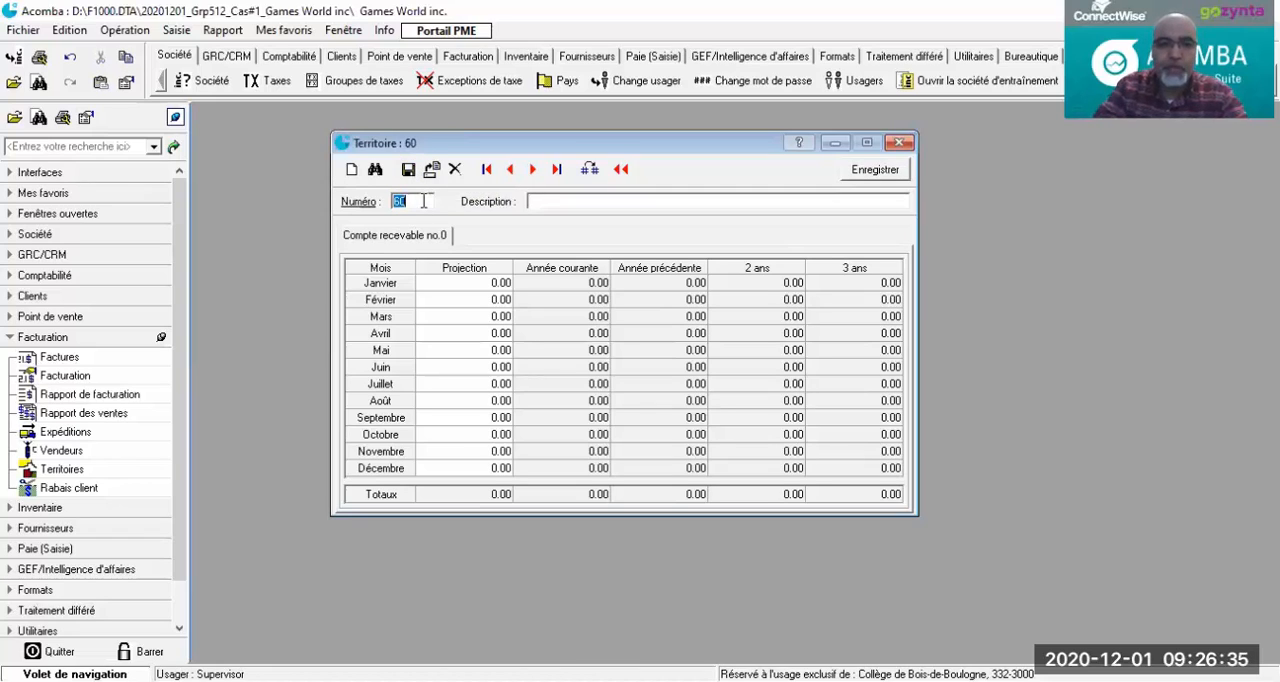
click(545, 201)
click(412, 198)
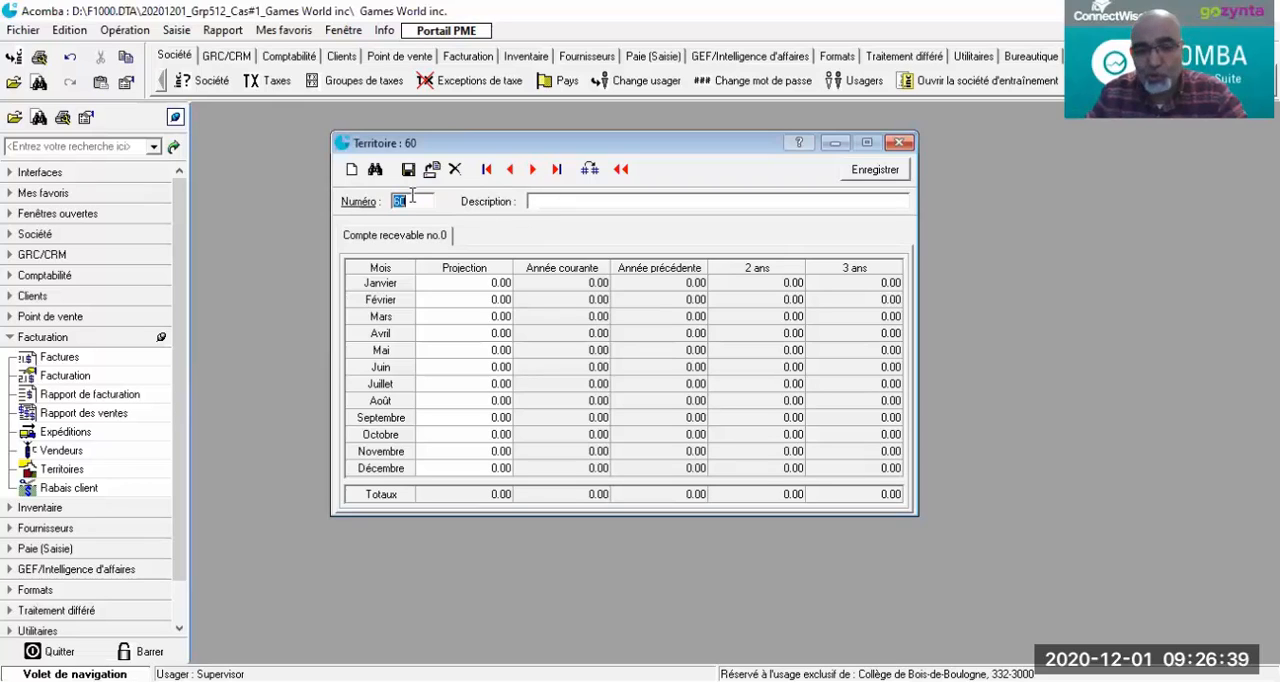
click(590, 170)
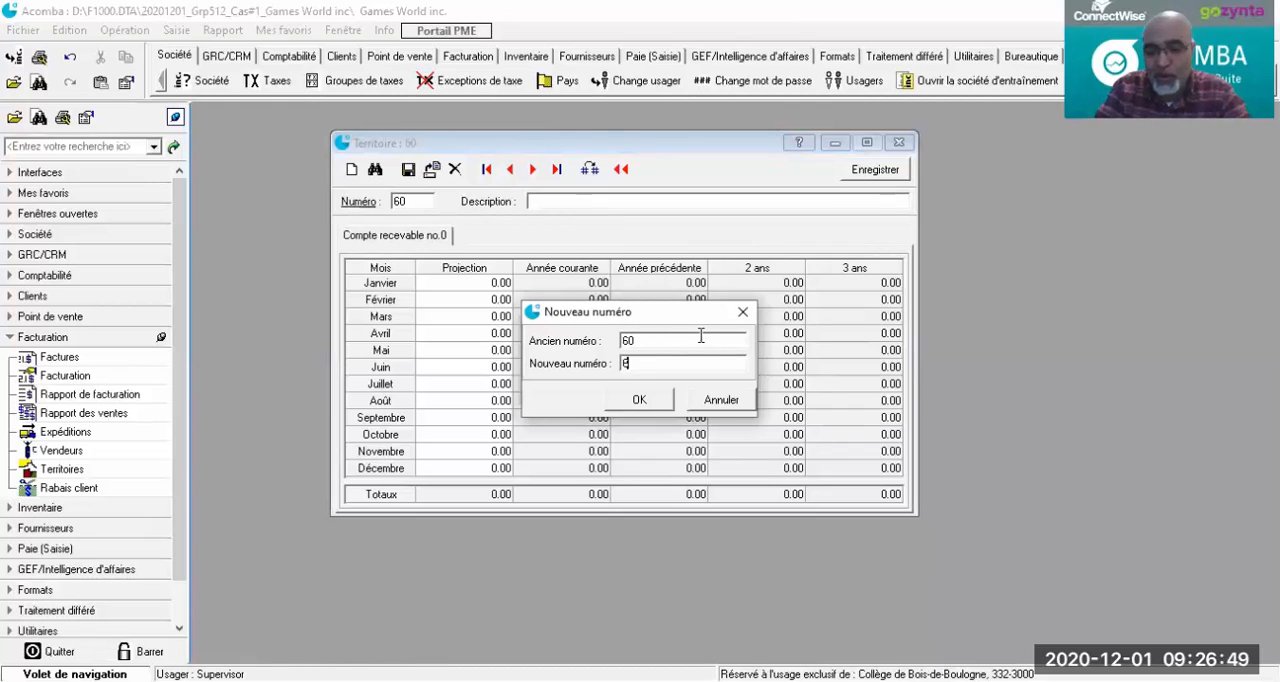
text(00)
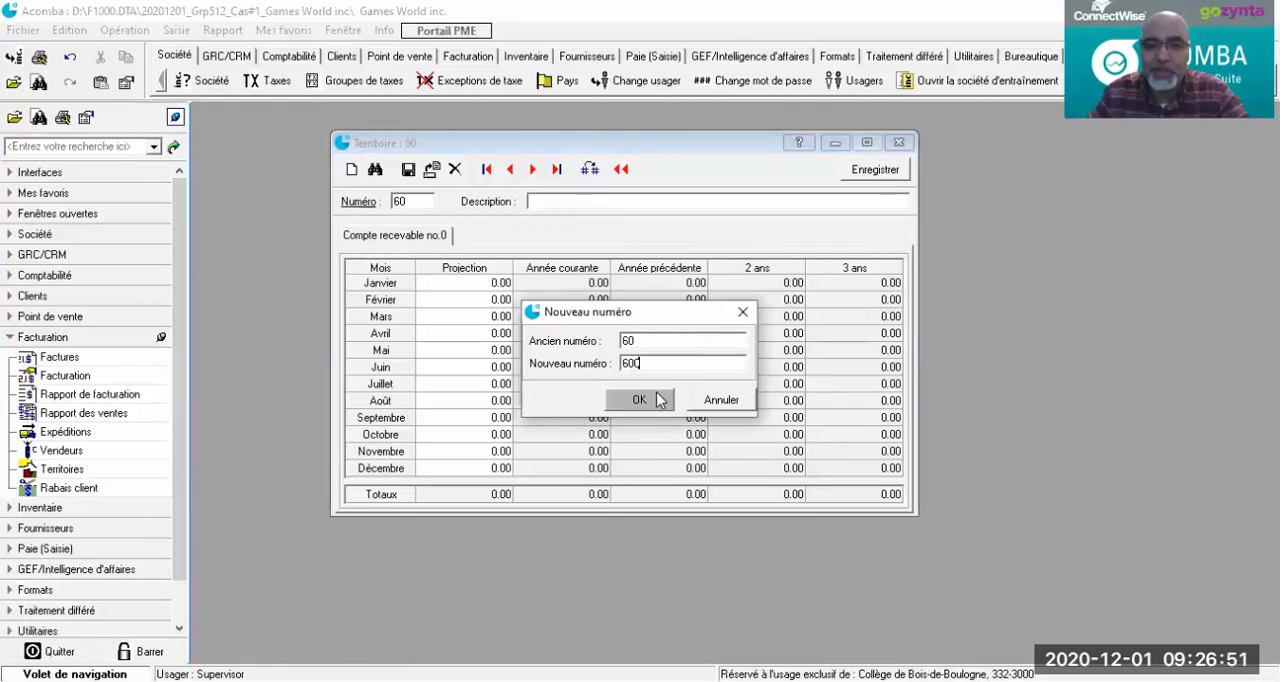
click(639, 400)
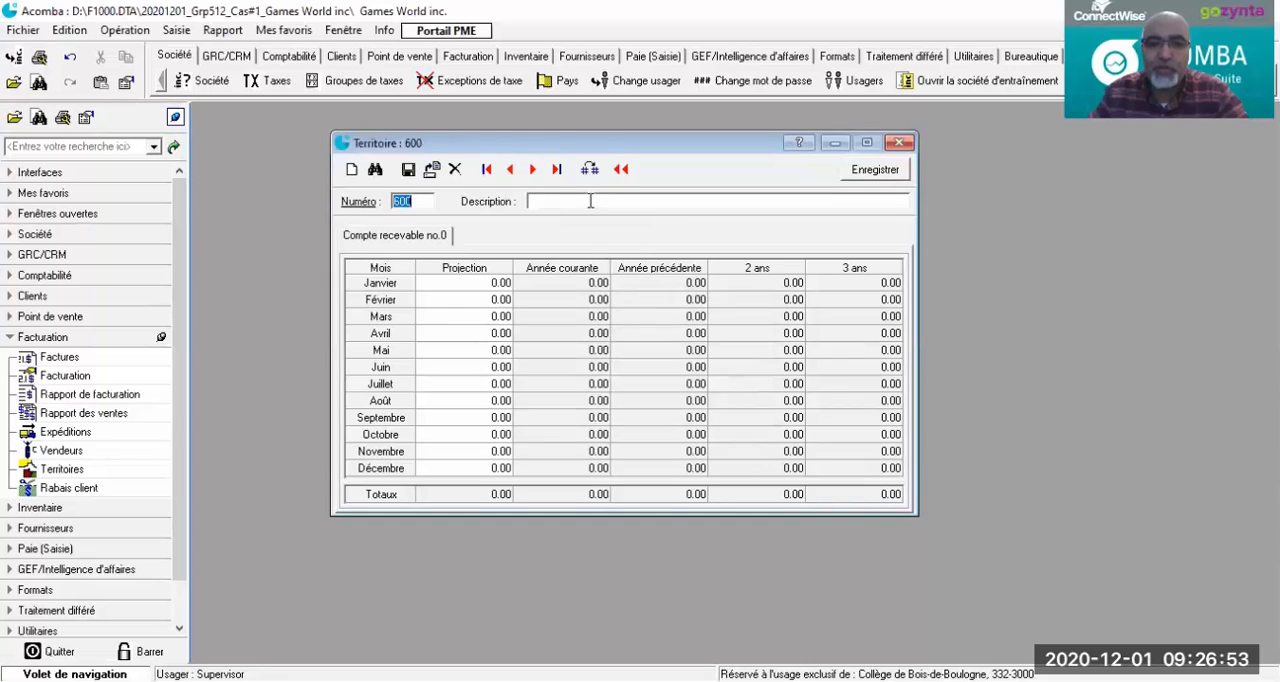
Step: Give territory 600 the description Saint-austache and save it
click(590, 201)
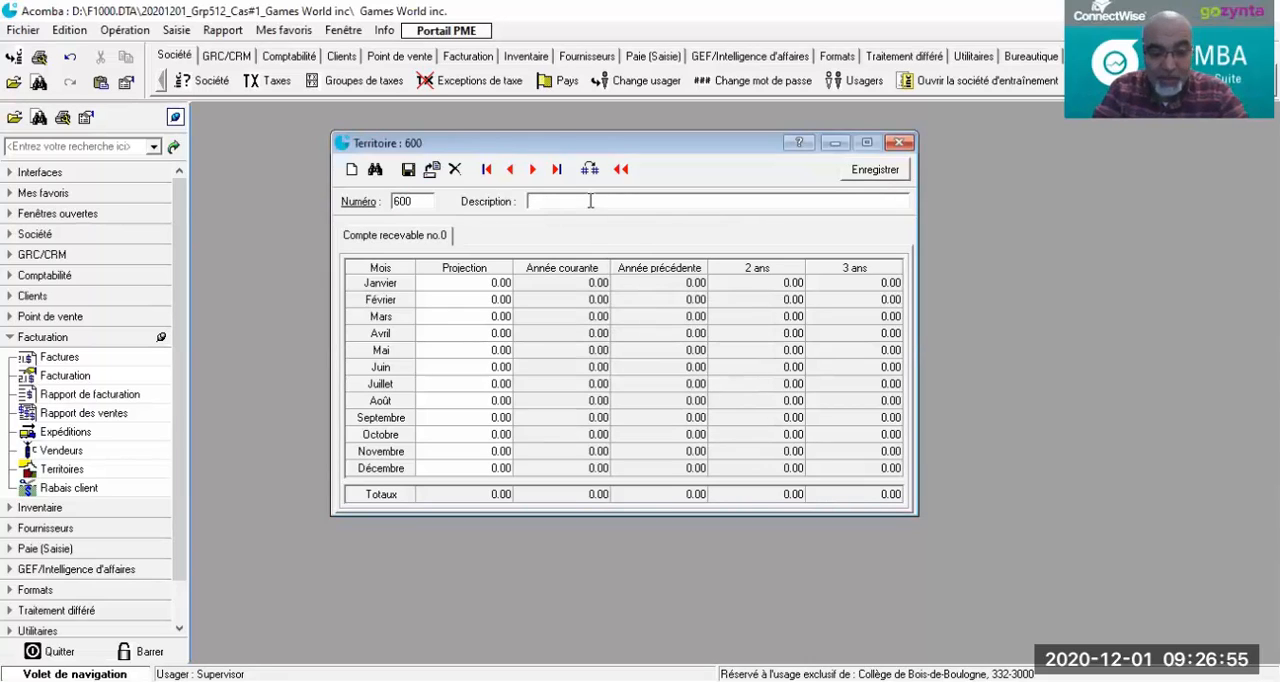
text(S)
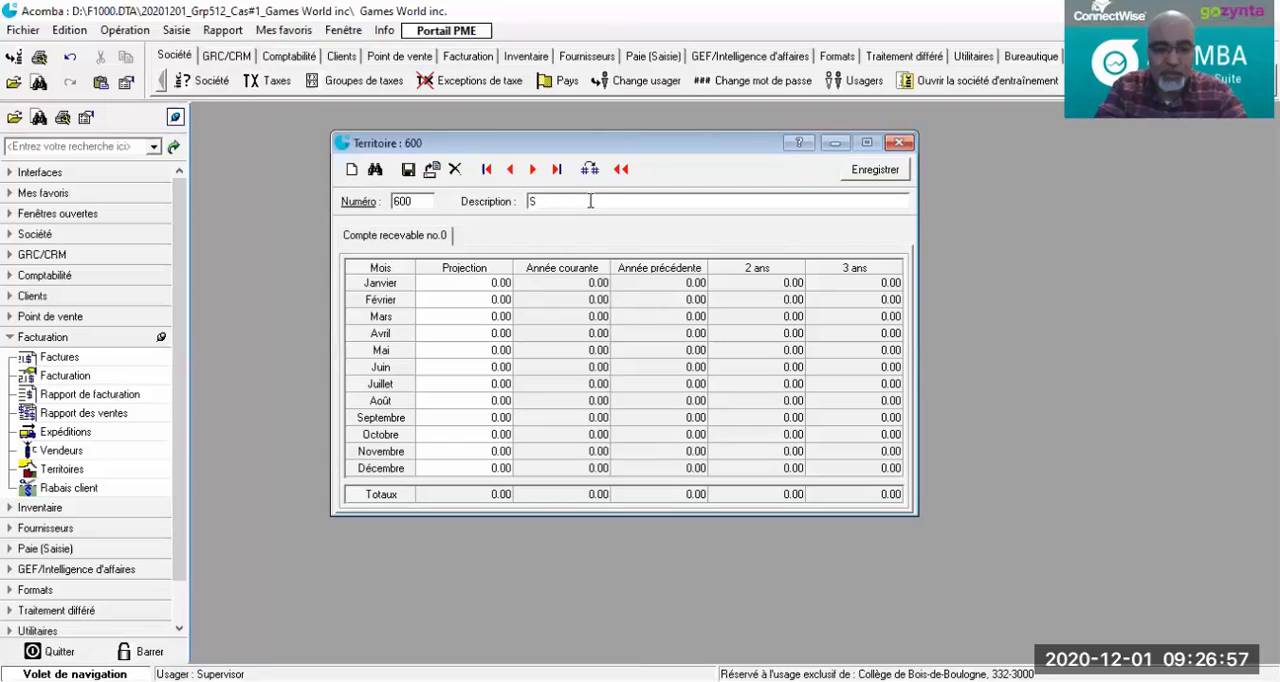
text(aint-a)
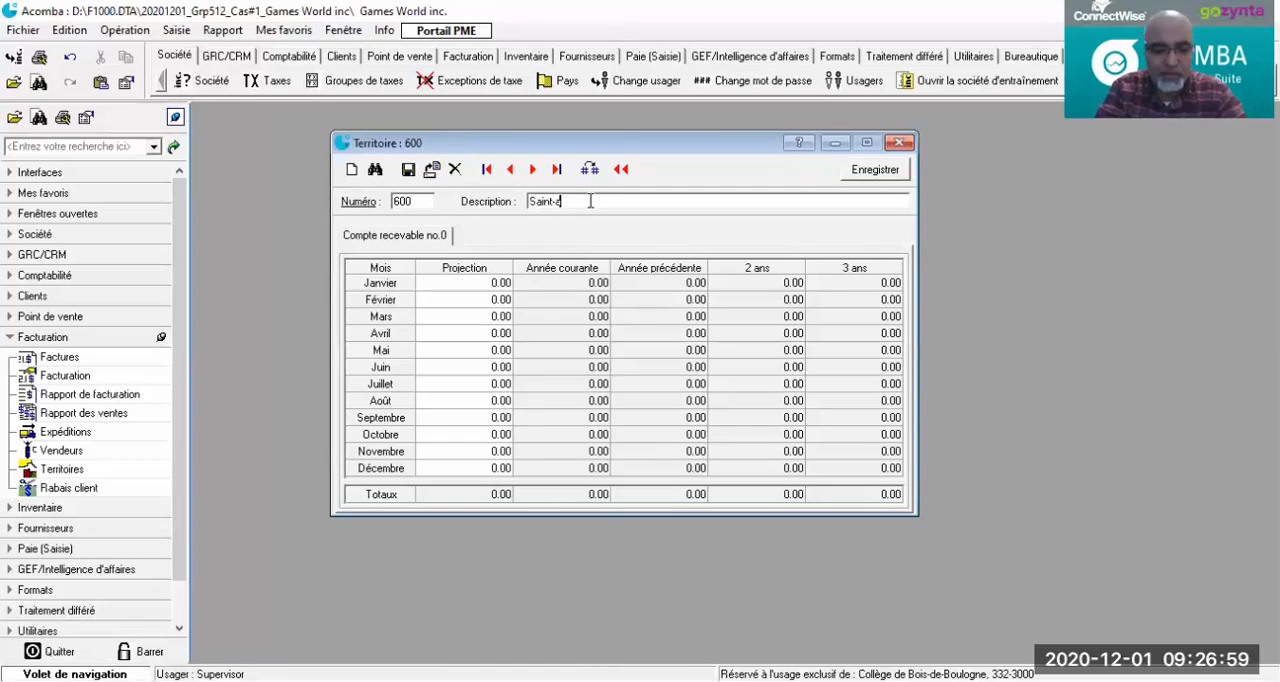
text(ustache)
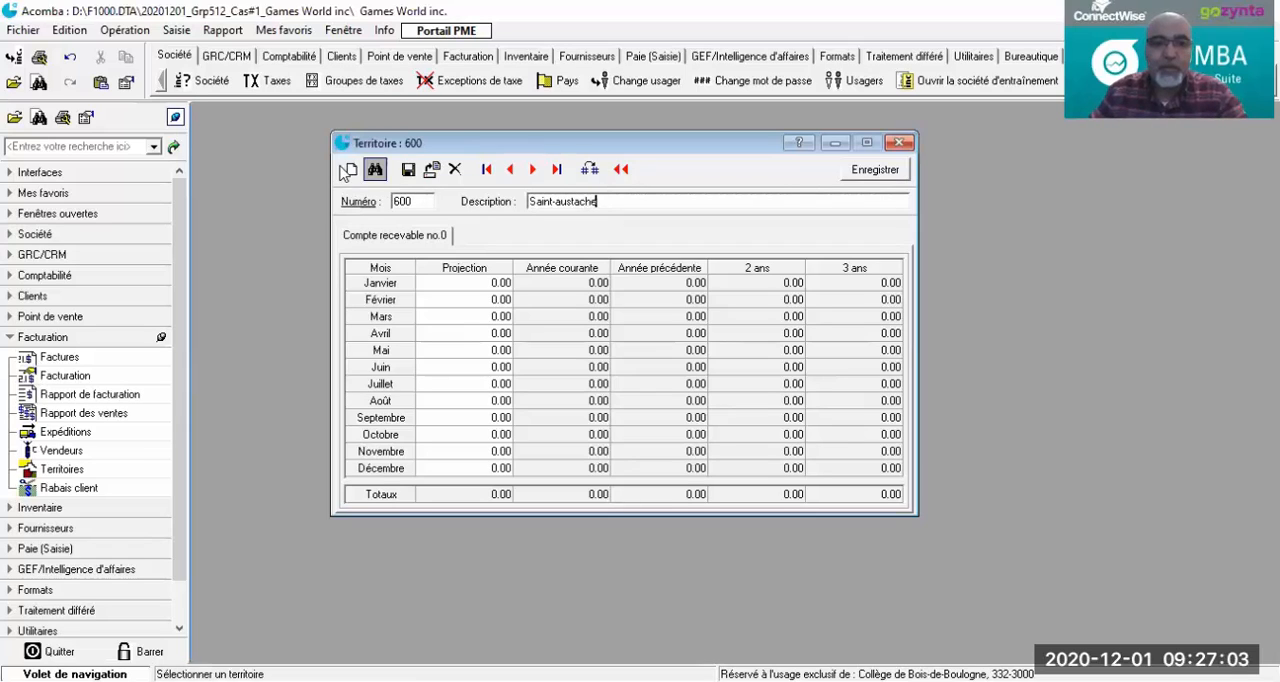
click(418, 174)
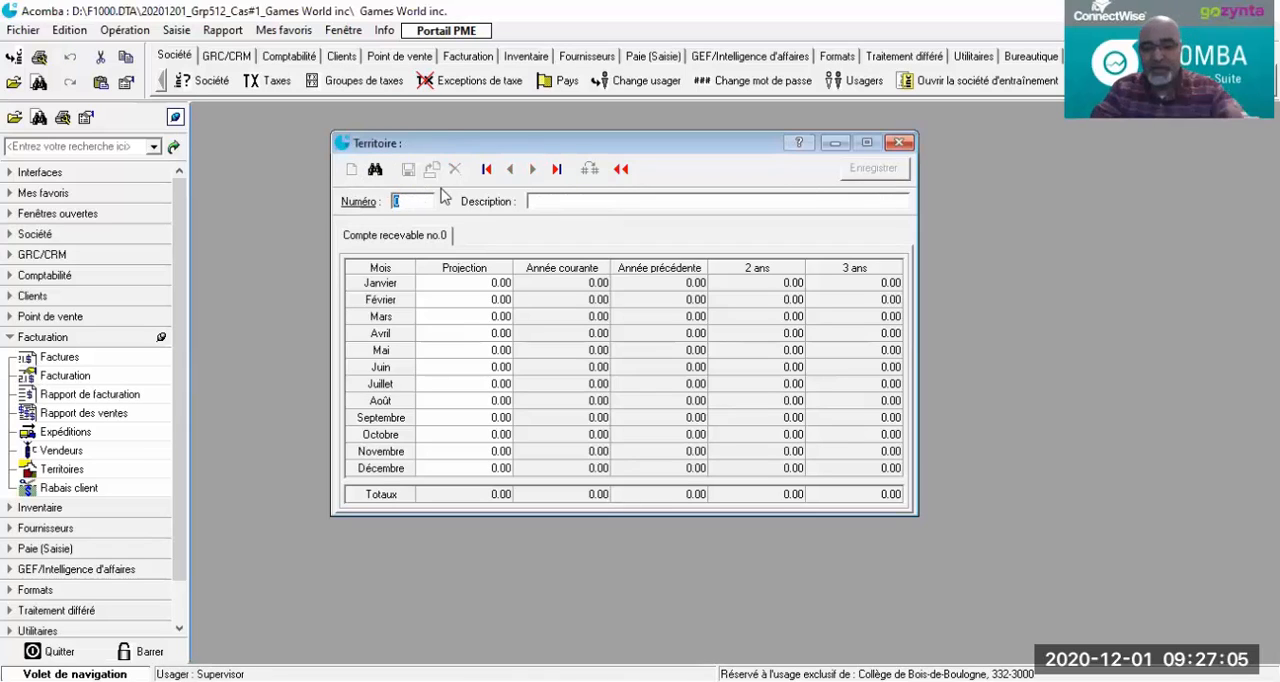
Step: Create territory number 700 with the description Saint-Jerome and save it
key(Tab)
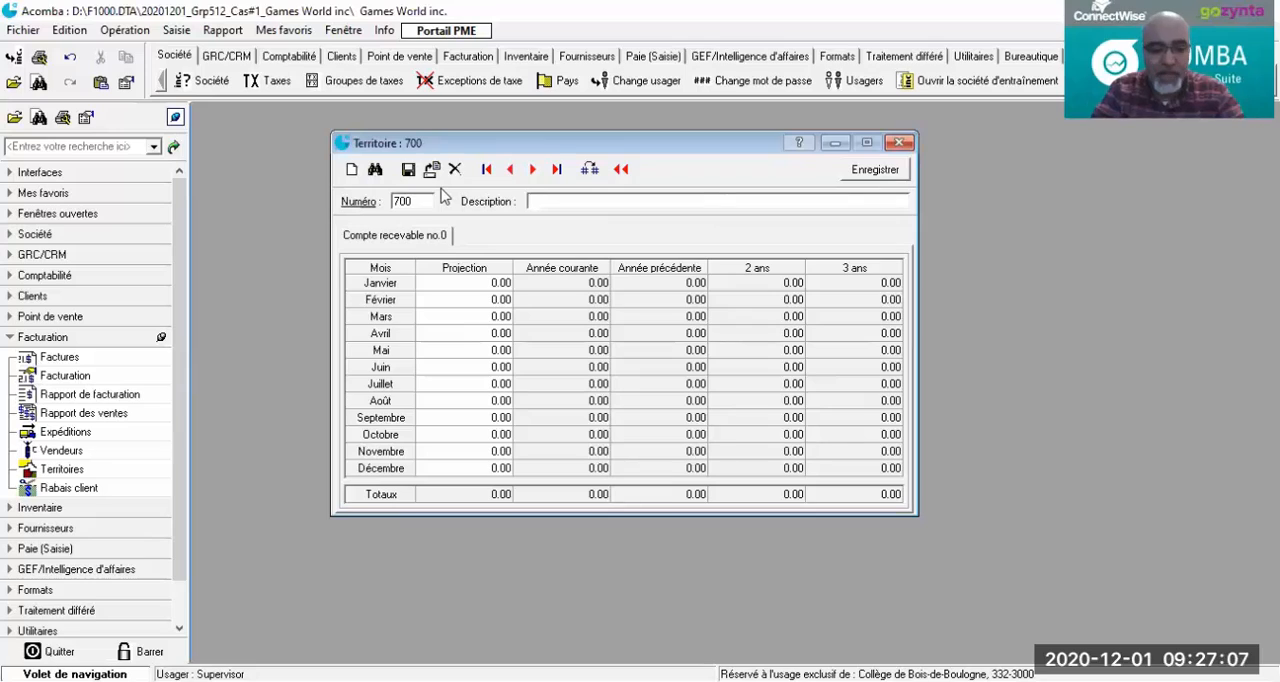
text(Saint-Je)
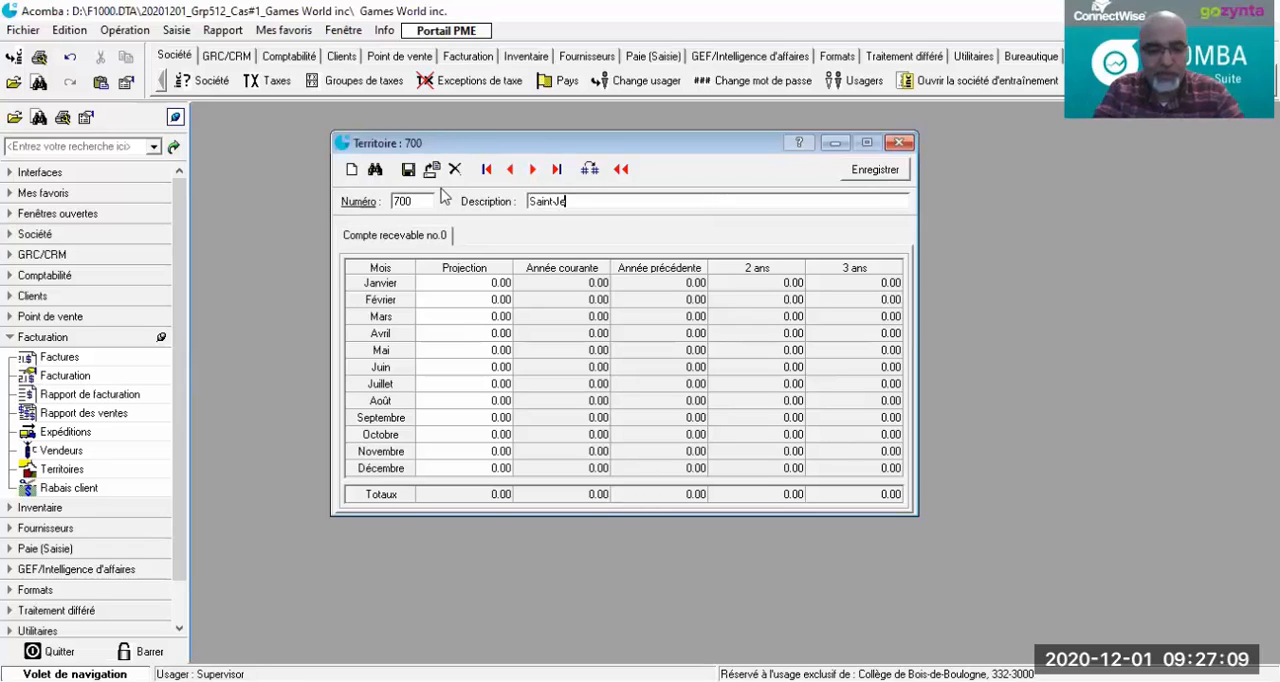
text(rome)
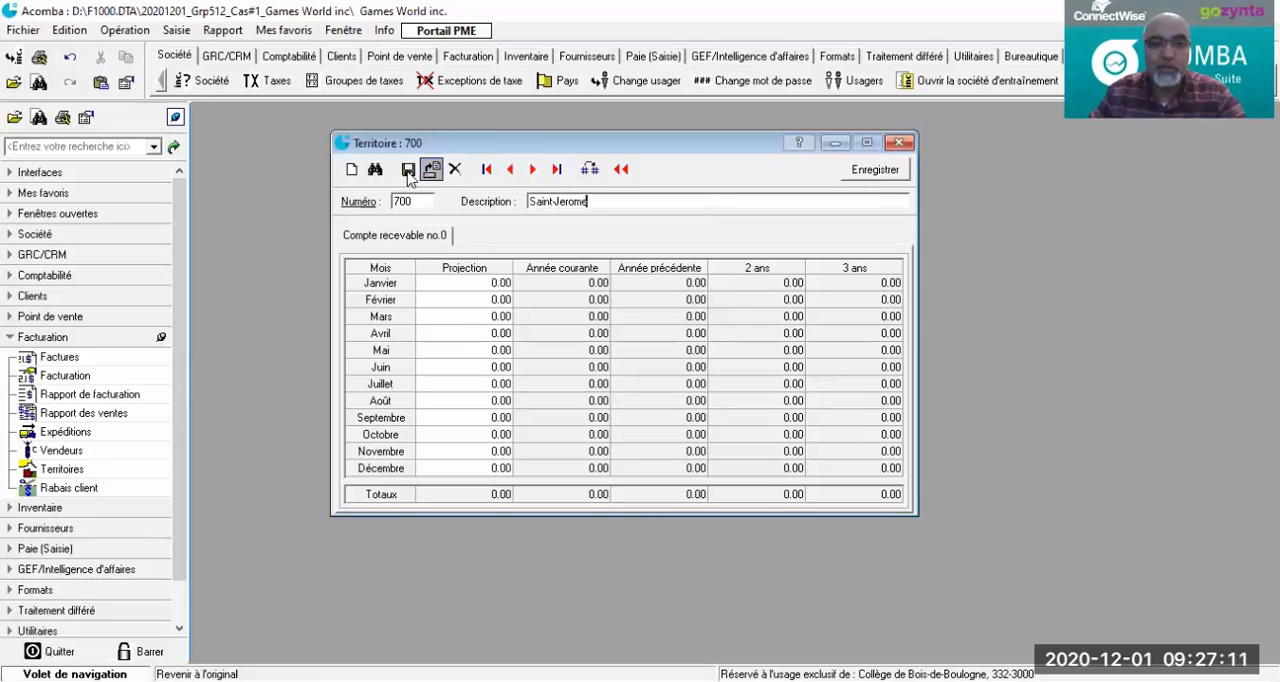
click(408, 170)
Step: Create territory number 800 with the description Mascouche and save it
text(80)
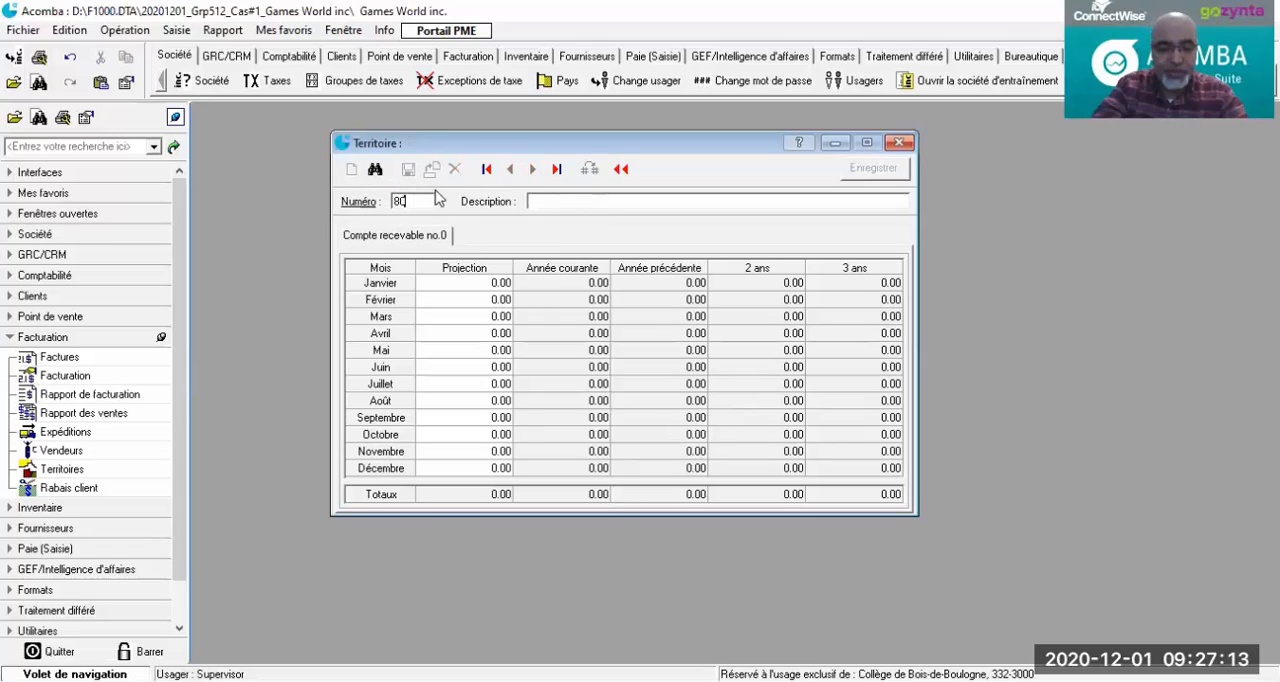
text(0)
key(Tab)
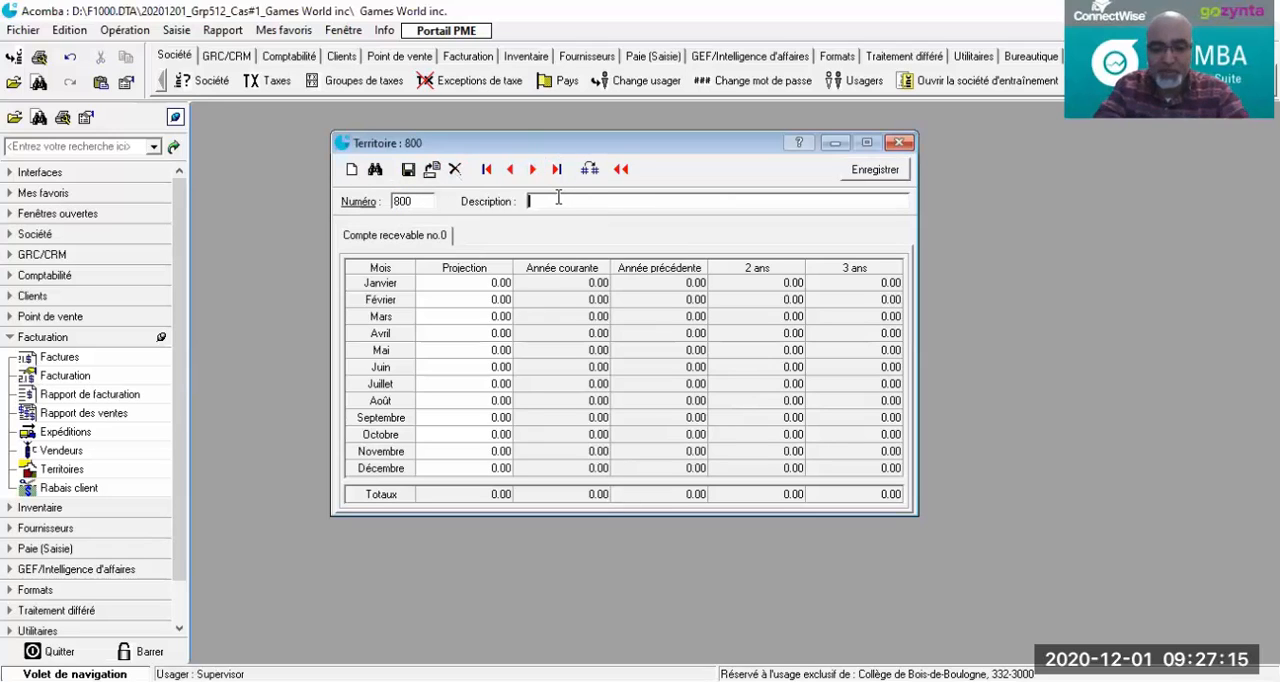
text(Masco)
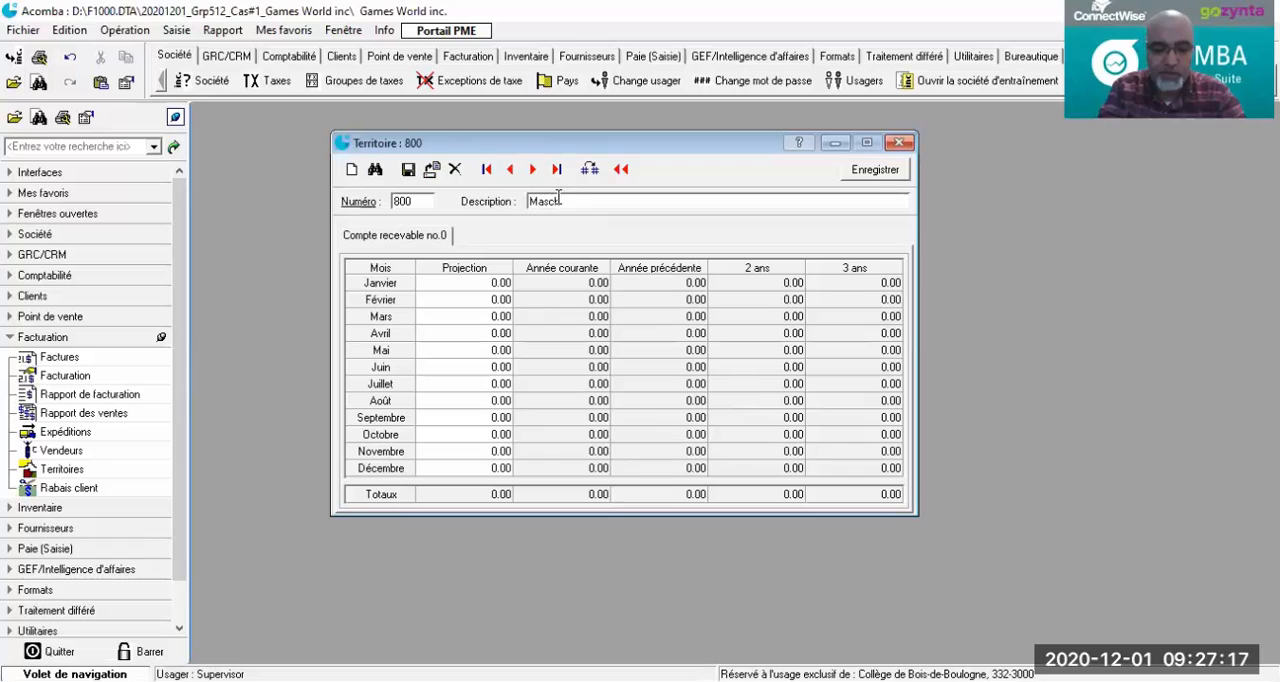
text(uche)
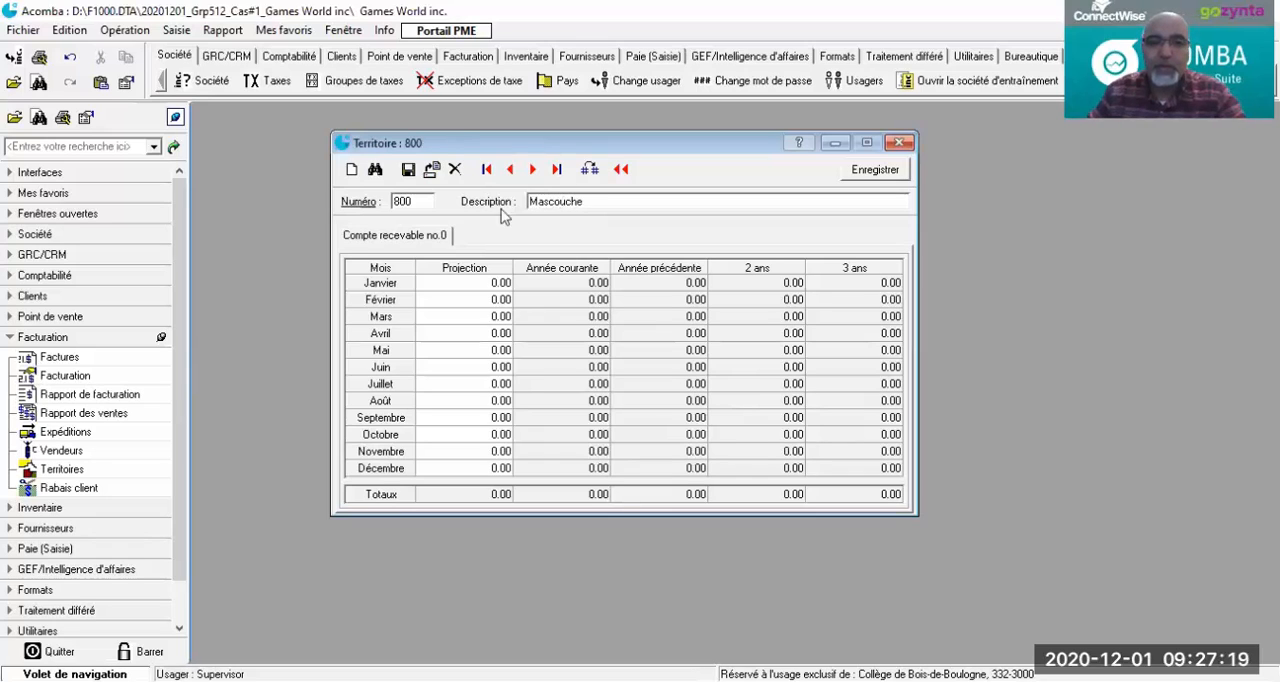
click(431, 169)
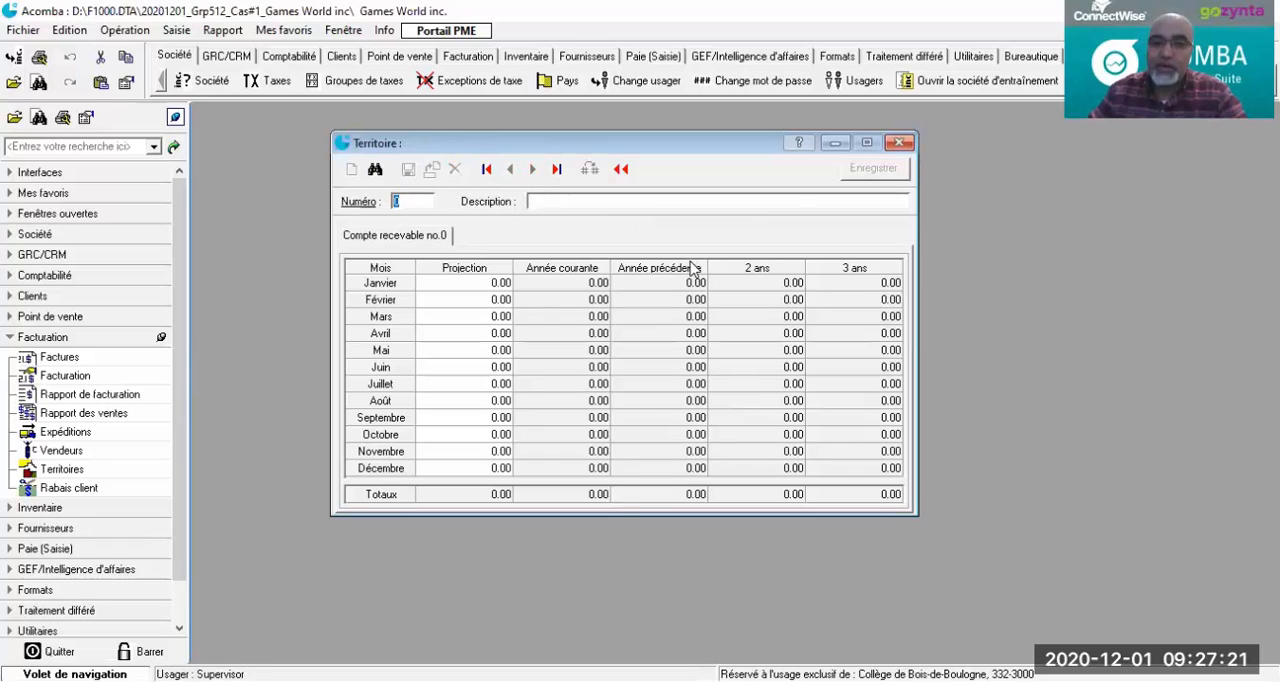
Step: Close the territory form, review the list of territories (Territoires) and close it
click(897, 145)
click(60, 470)
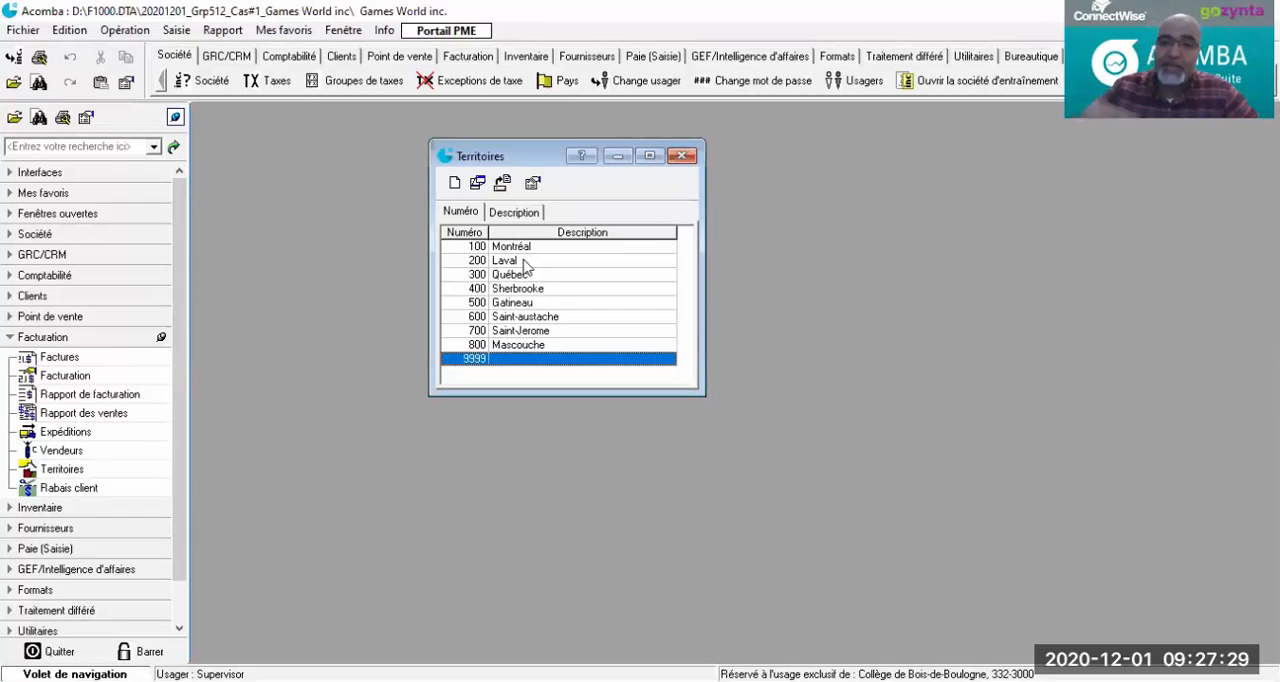
click(681, 156)
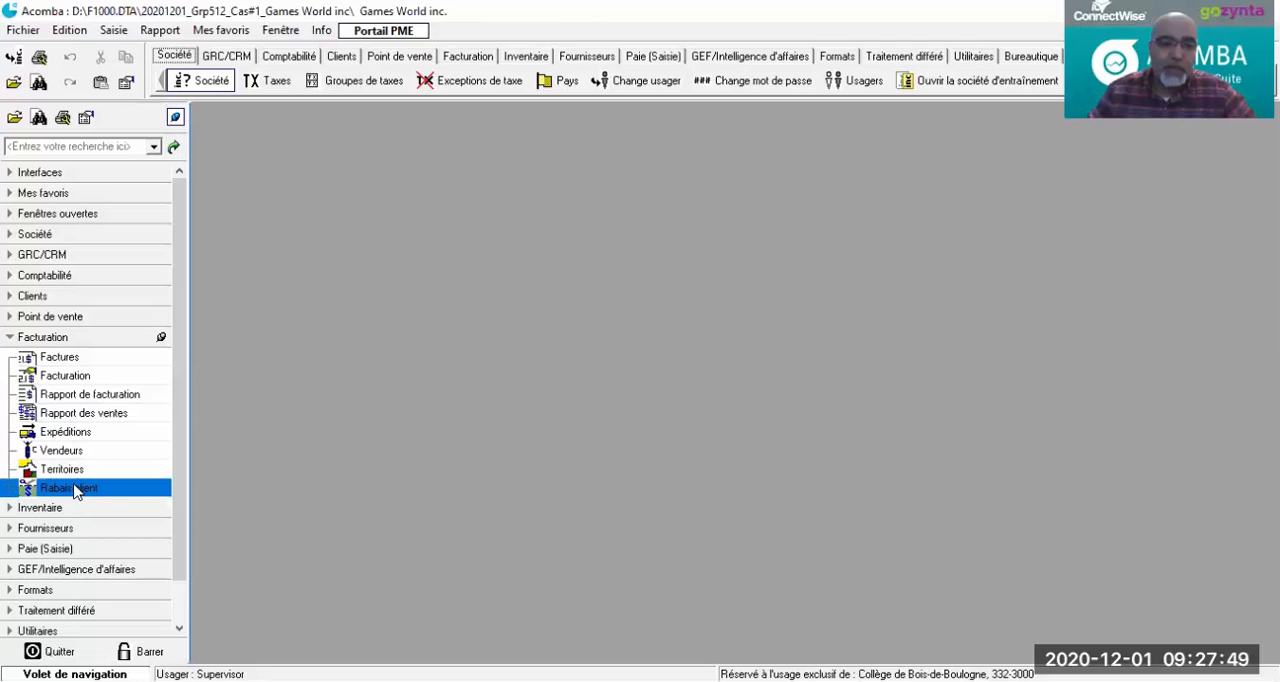
Step: Start a new customer discount (Rabais client) with number 1 and the description Actionnaires
click(75, 489)
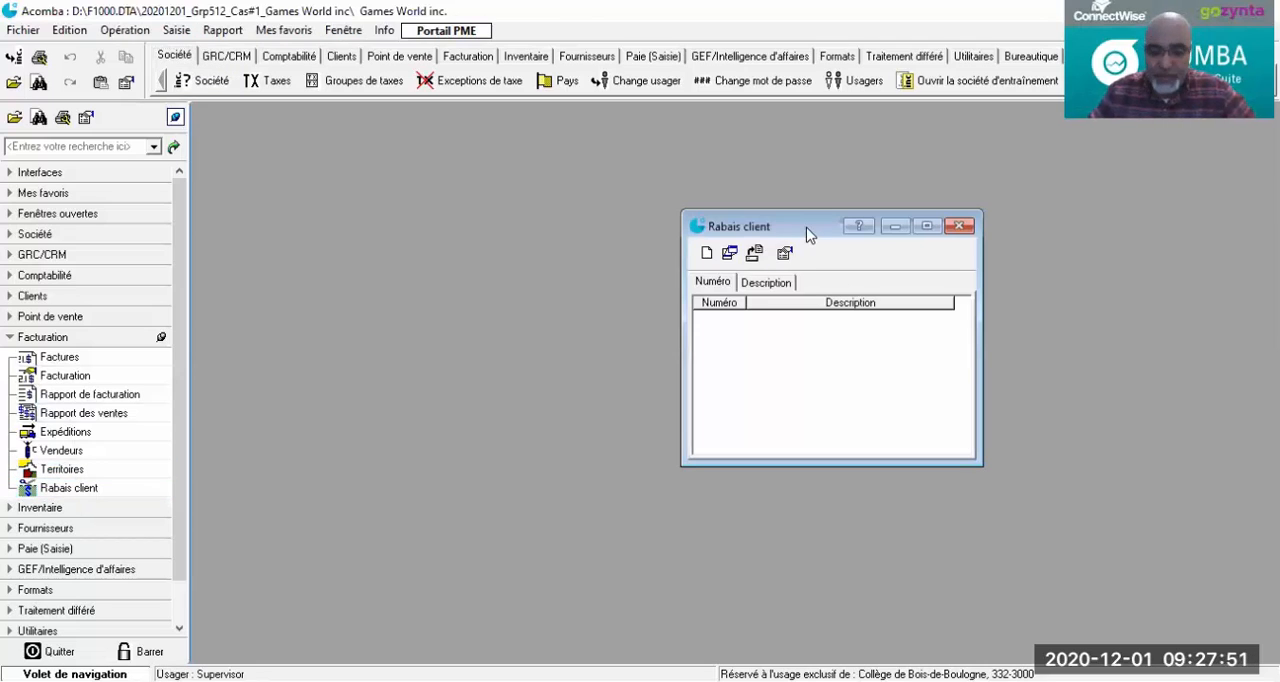
drag(808, 233, 655, 138)
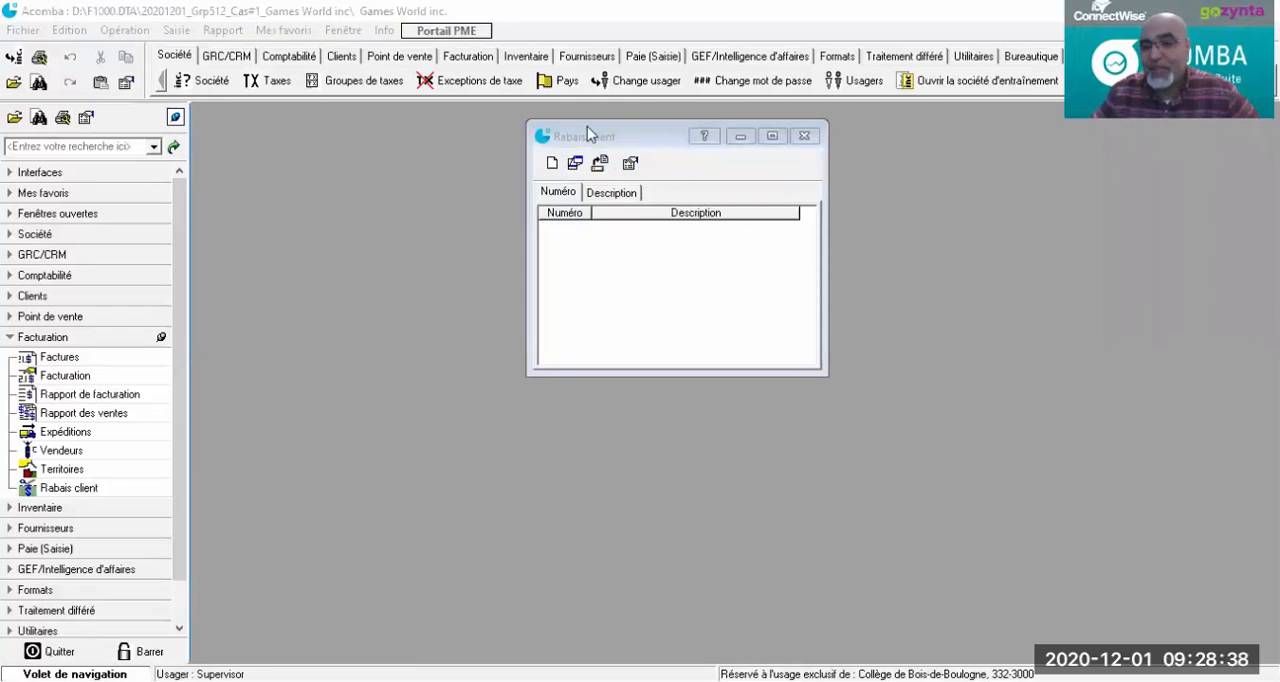
drag(587, 126, 535, 126)
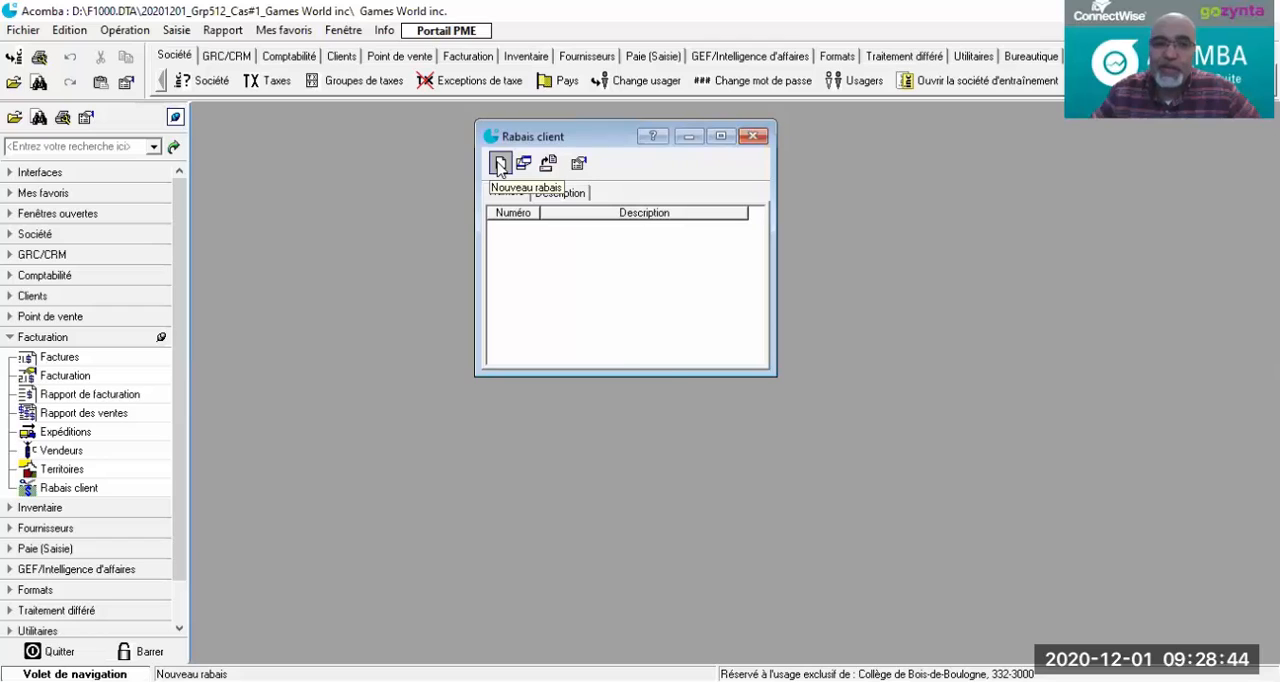
click(500, 164)
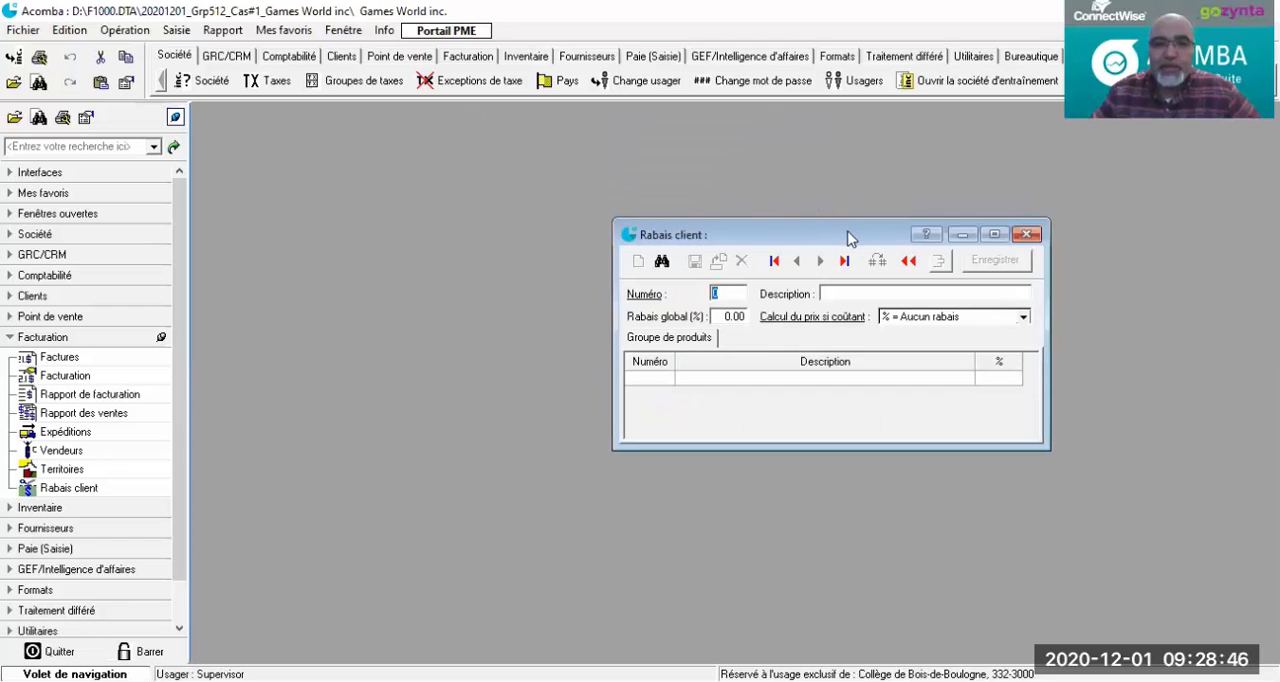
drag(848, 237, 594, 163)
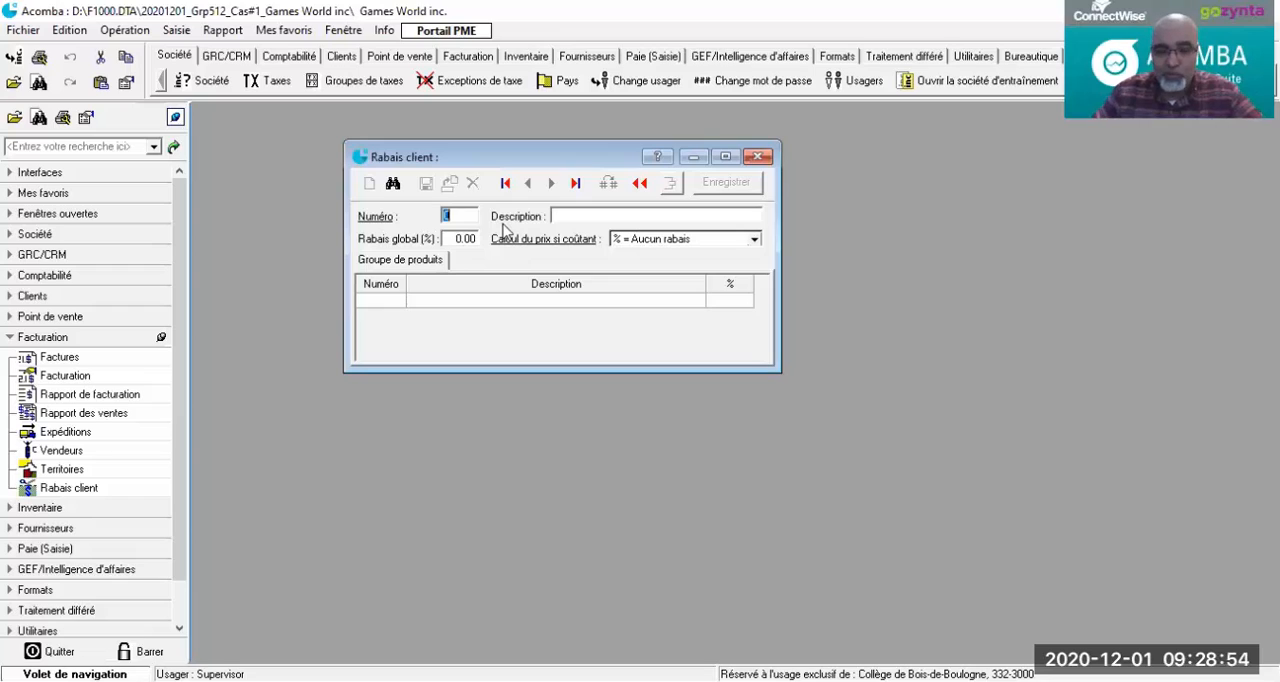
text(1)
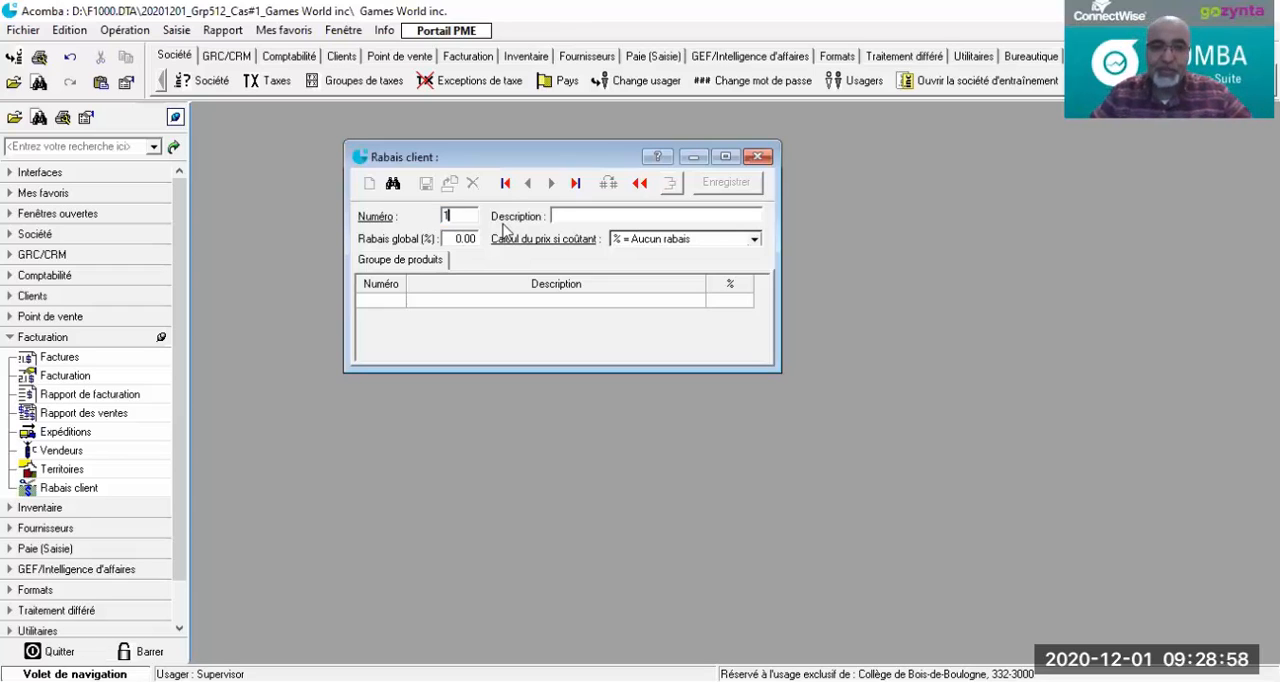
key(Tab)
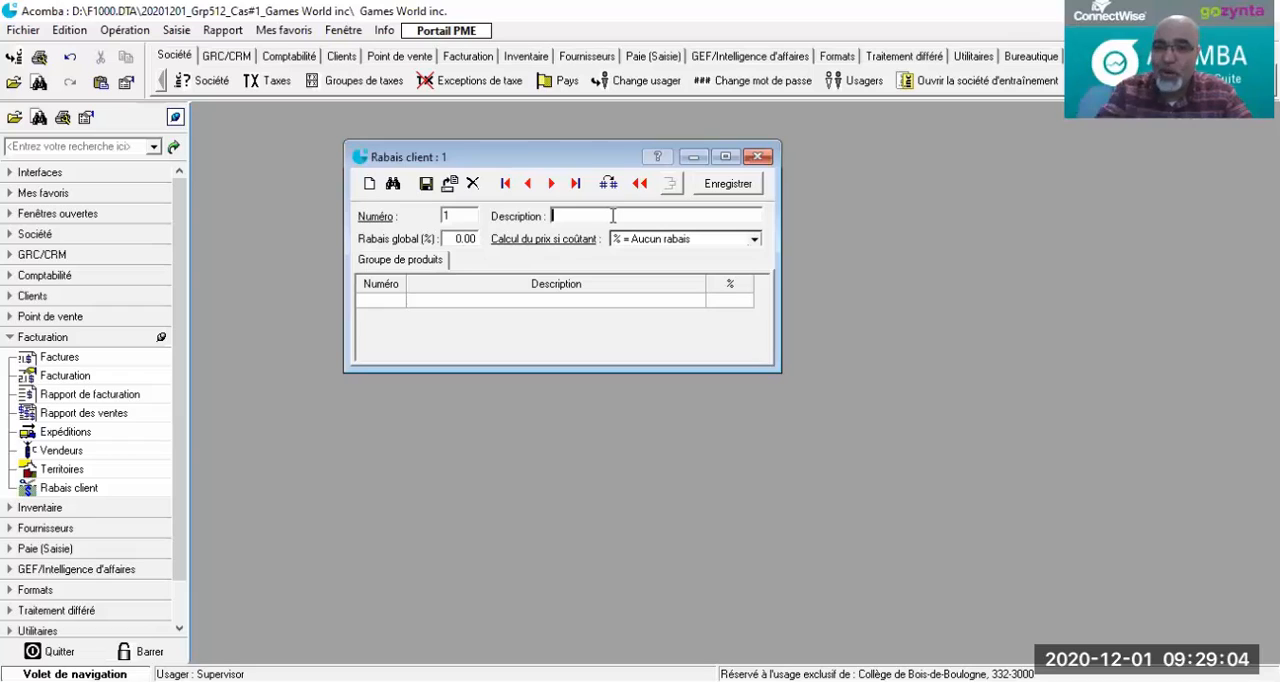
text(Action)
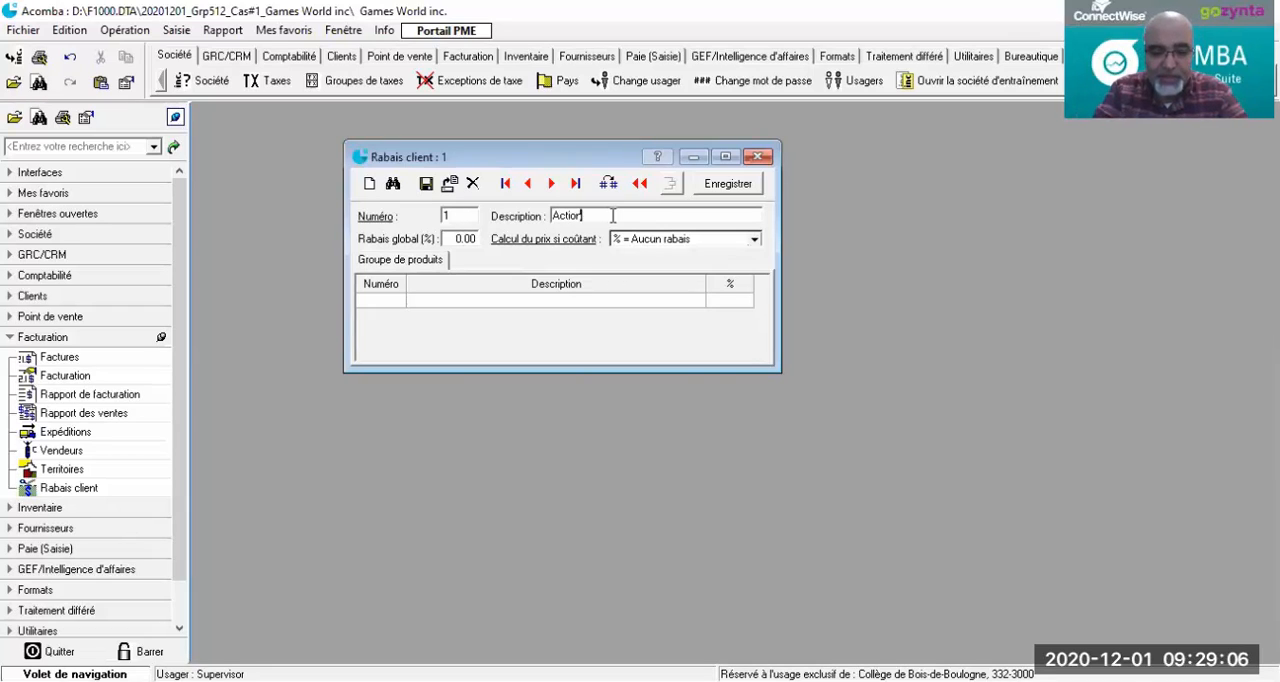
text(naires)
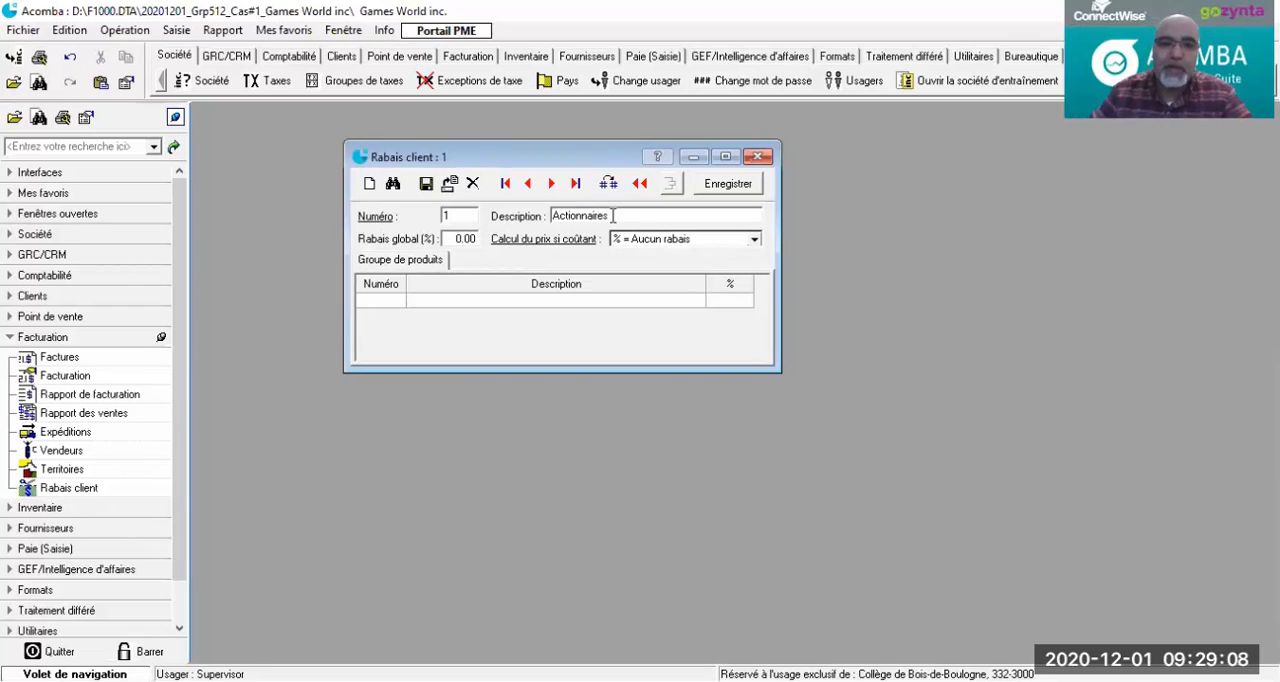
Step: Set the Actionnaires discount's global rate to 25% and its cost-based price calculation to "% = Rabais additionnel"
click(449, 243)
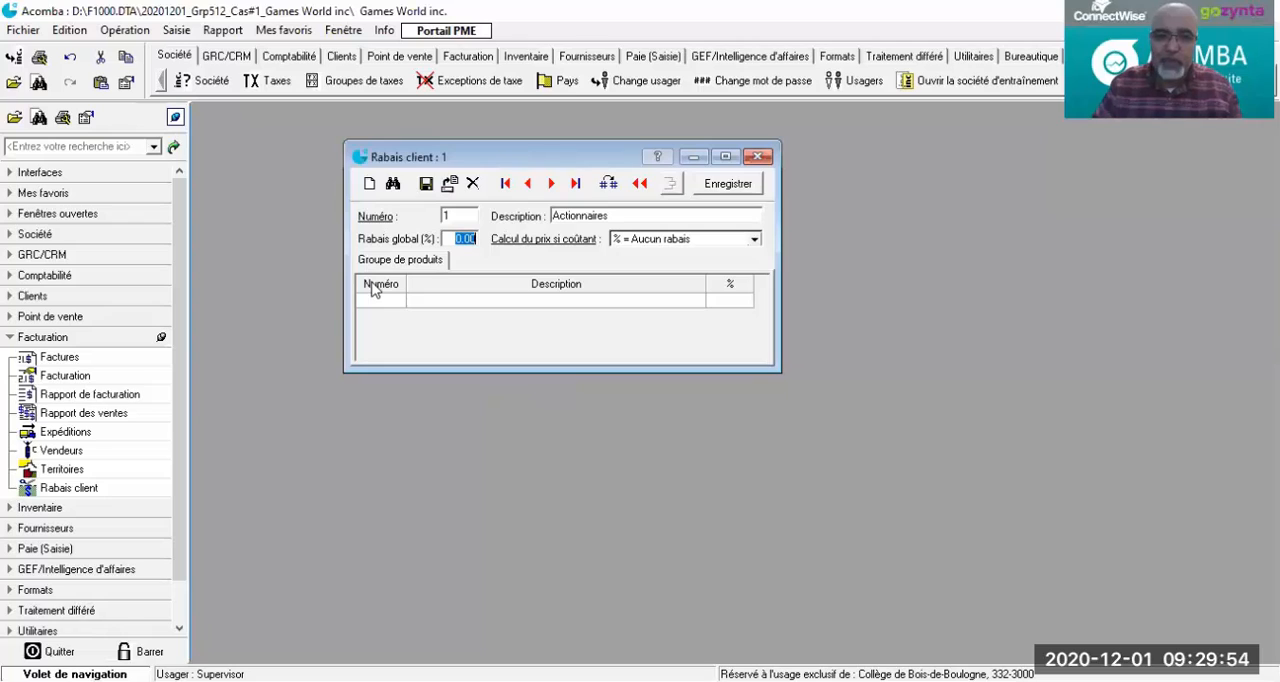
text(4)
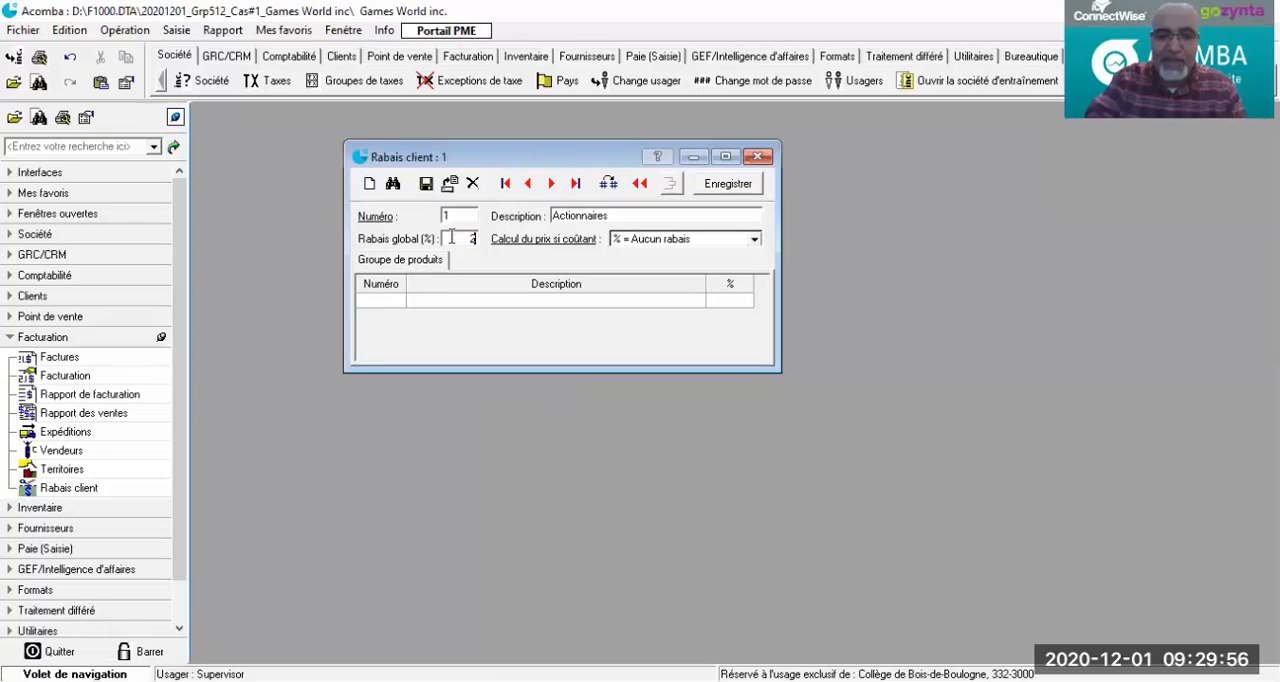
text(5)
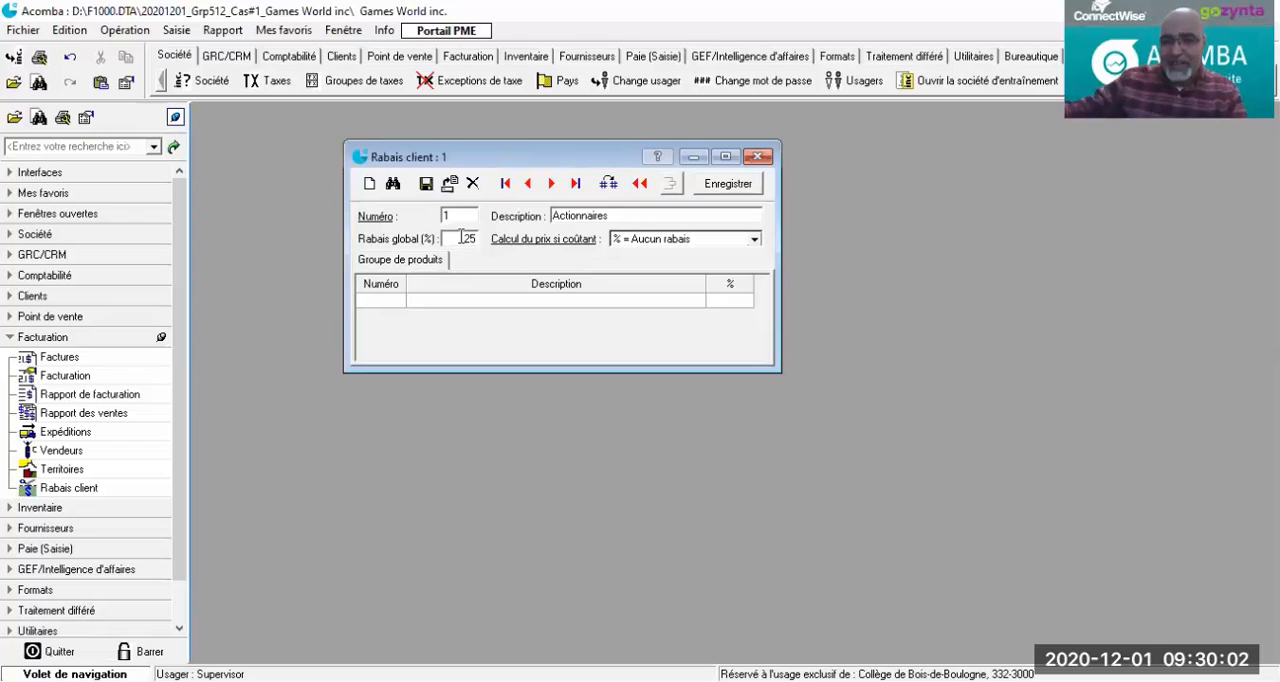
click(755, 241)
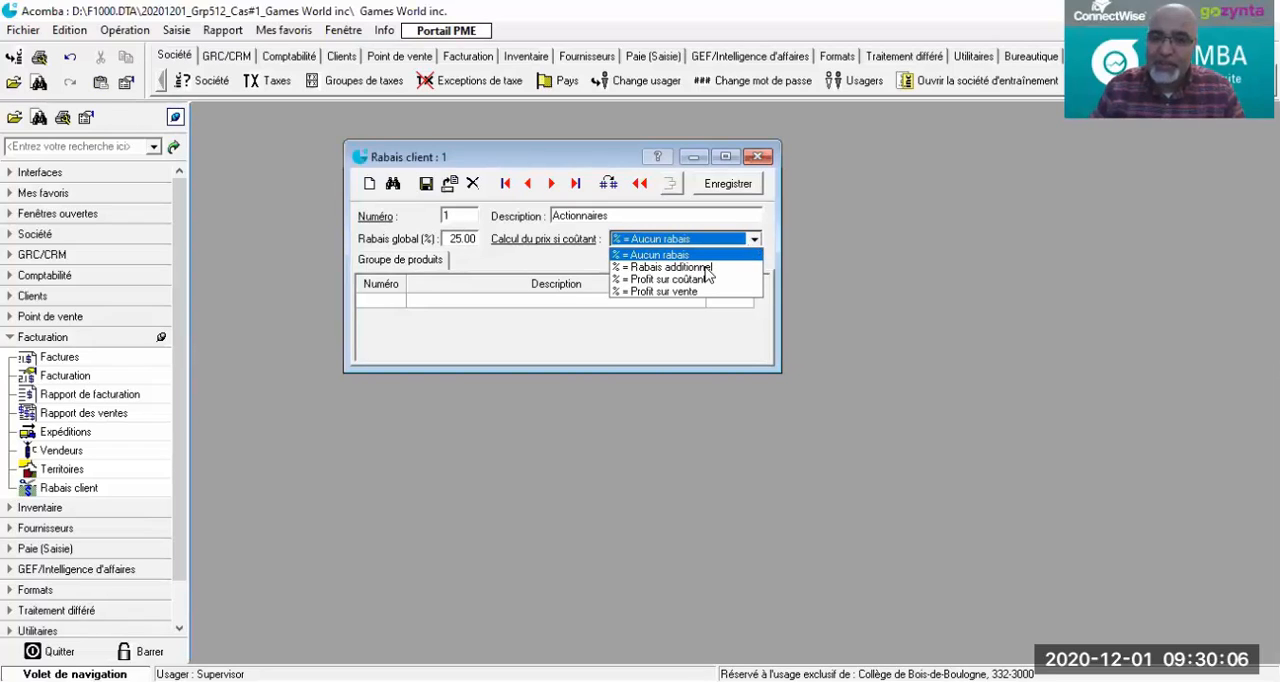
click(668, 267)
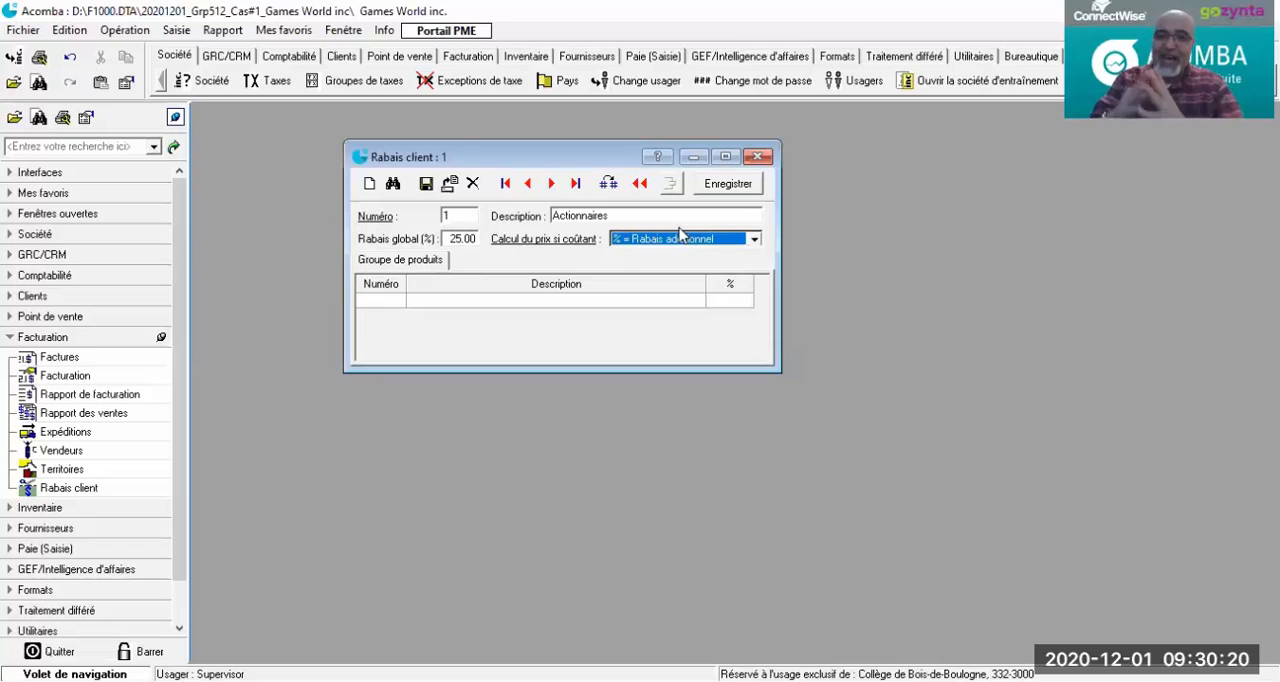
click(377, 298)
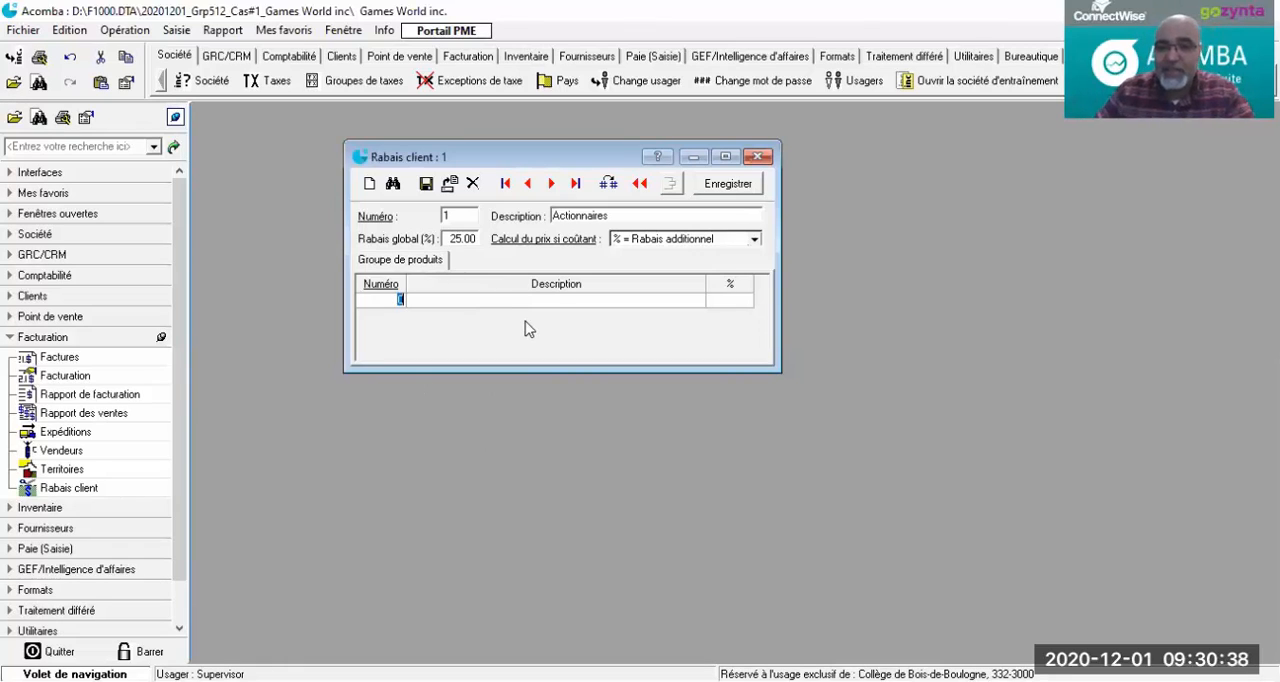
click(728, 297)
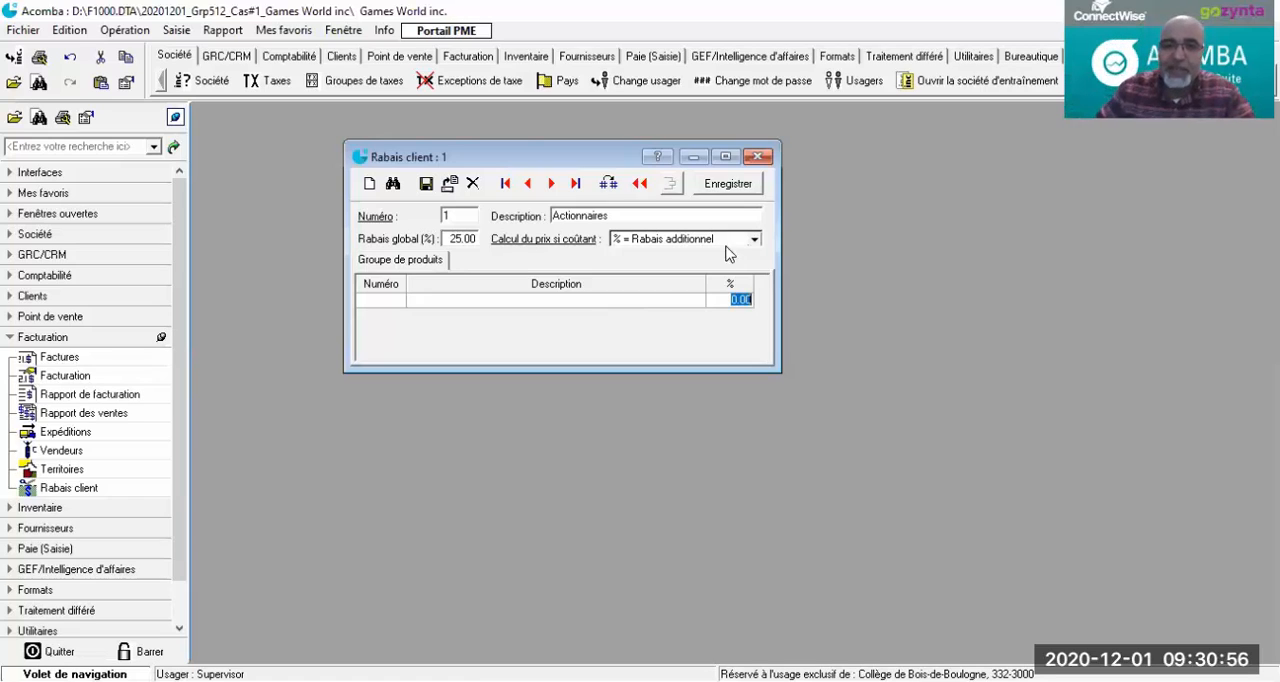
click(456, 232)
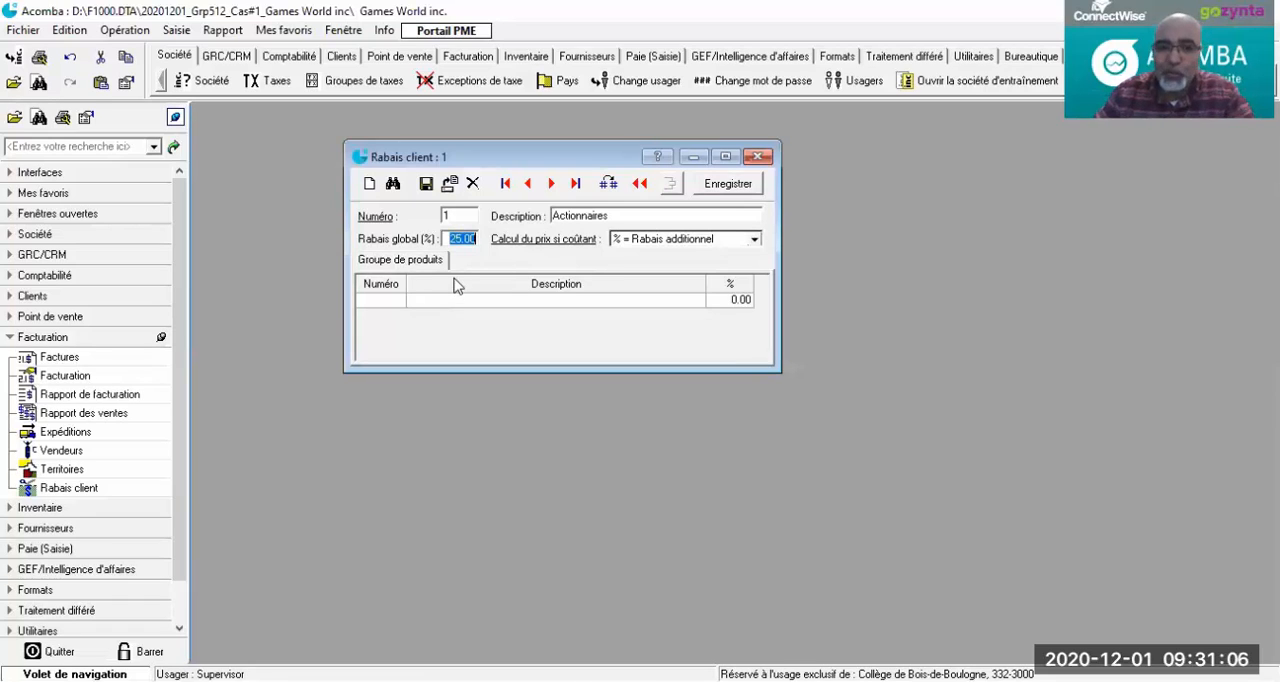
key(Delete)
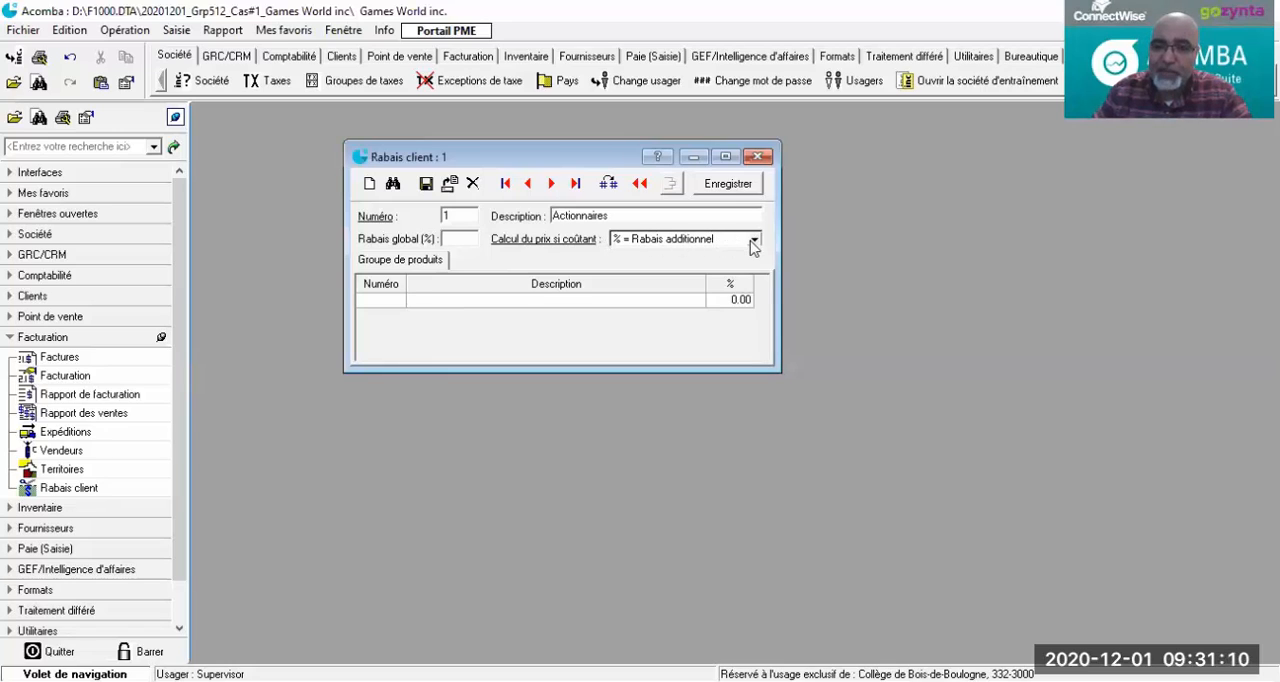
click(388, 306)
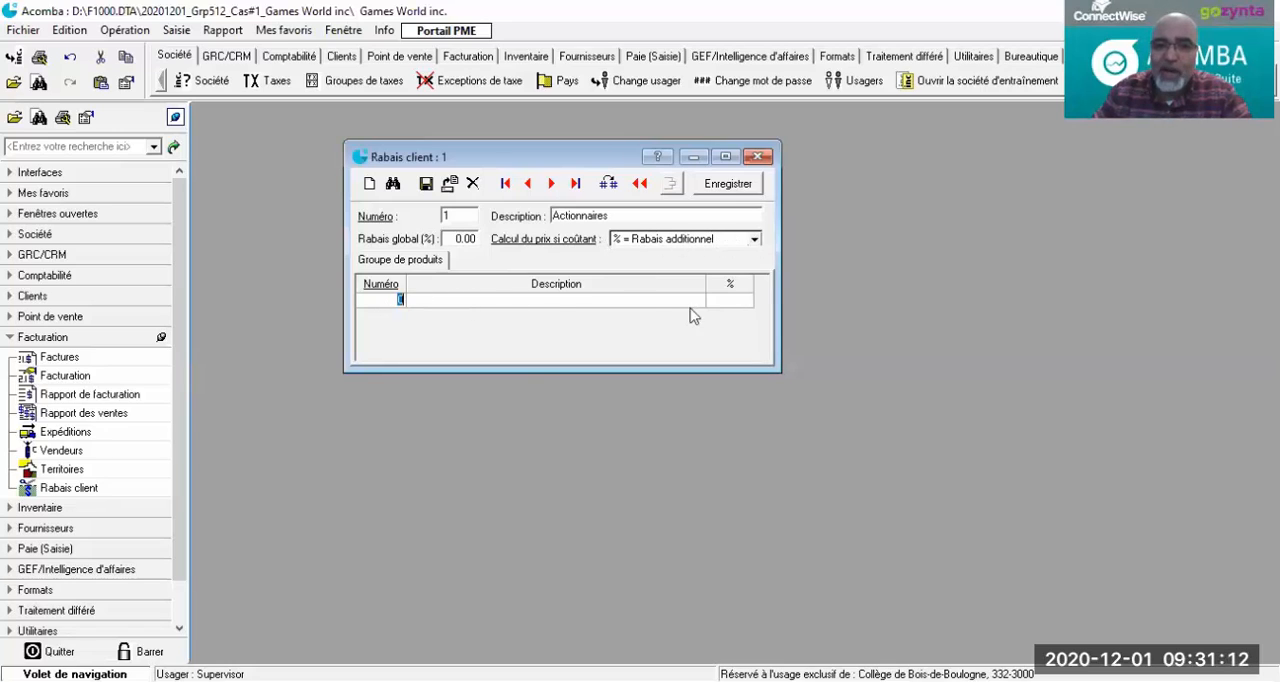
click(729, 301)
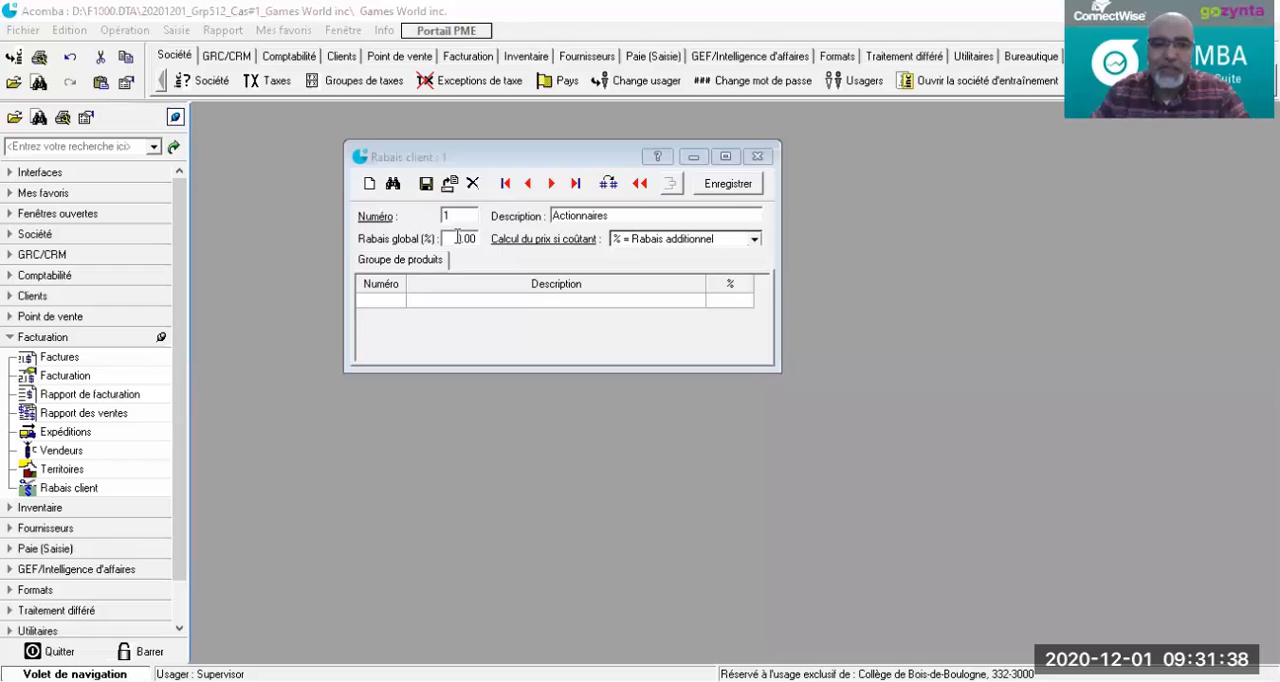
Step: Set the Actionnaires discount's global rate to 25% and save the discount
drag(458, 237, 478, 237)
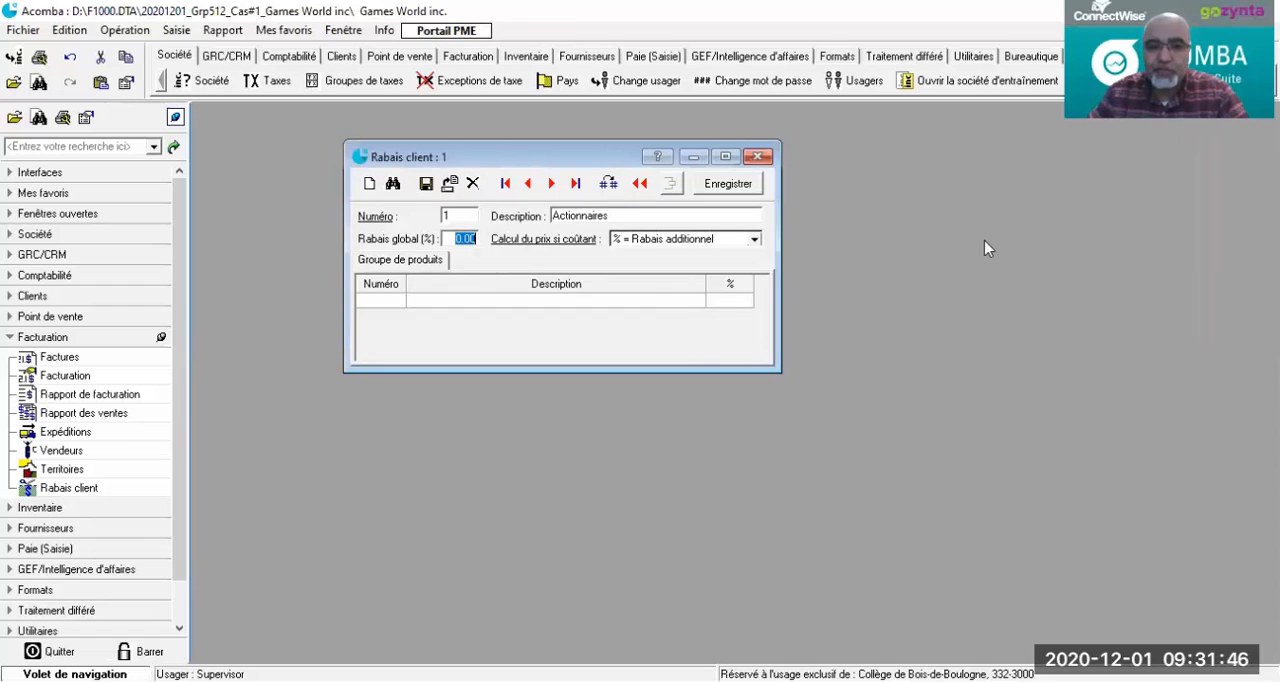
click(459, 236)
double_click(460, 237)
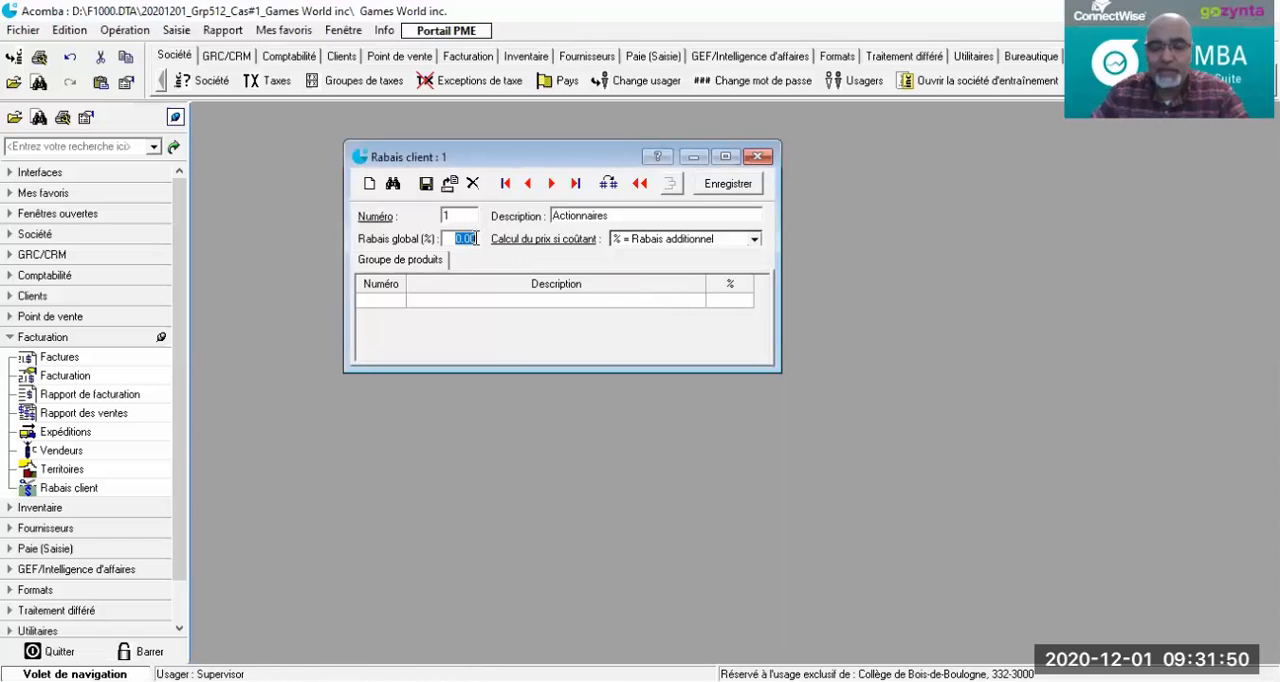
text(25)
key(Tab)
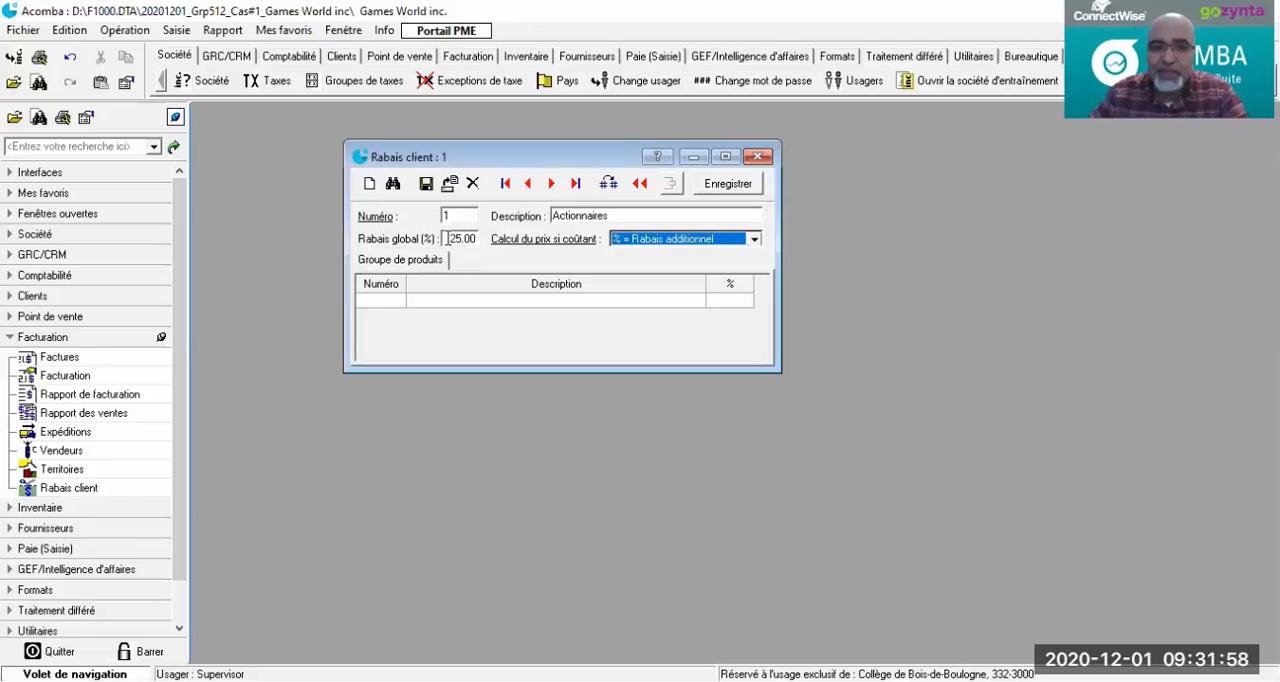
click(461, 238)
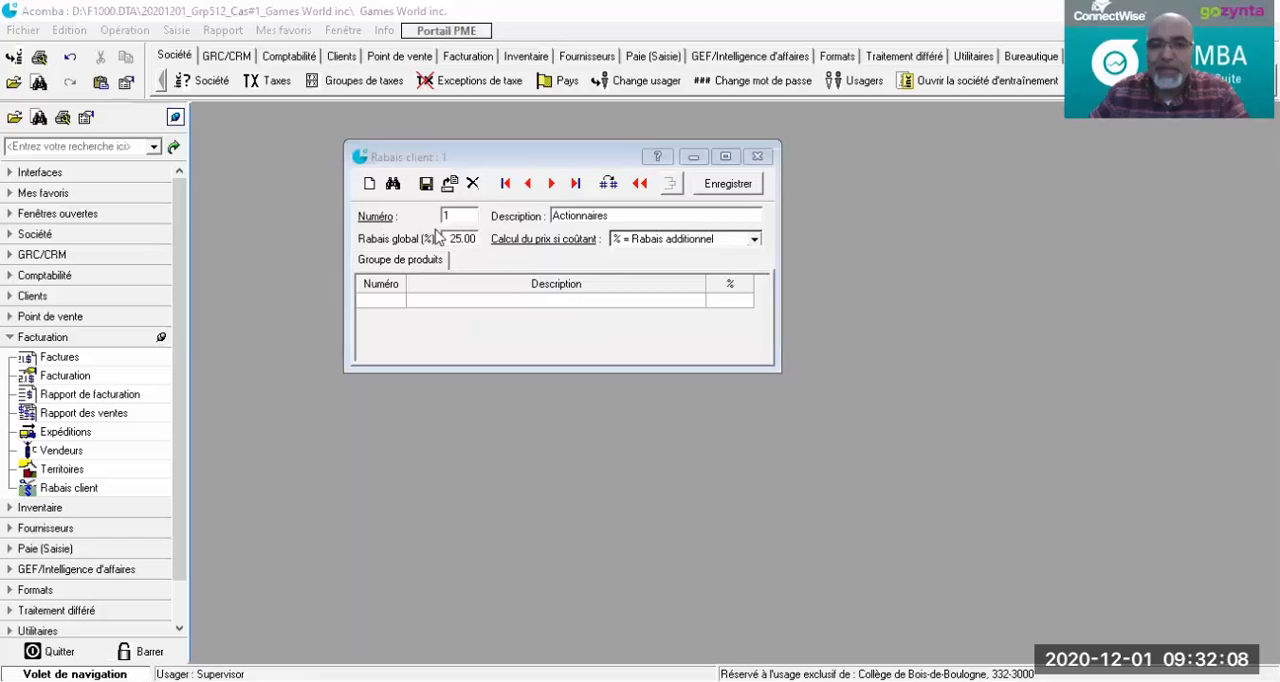
click(426, 184)
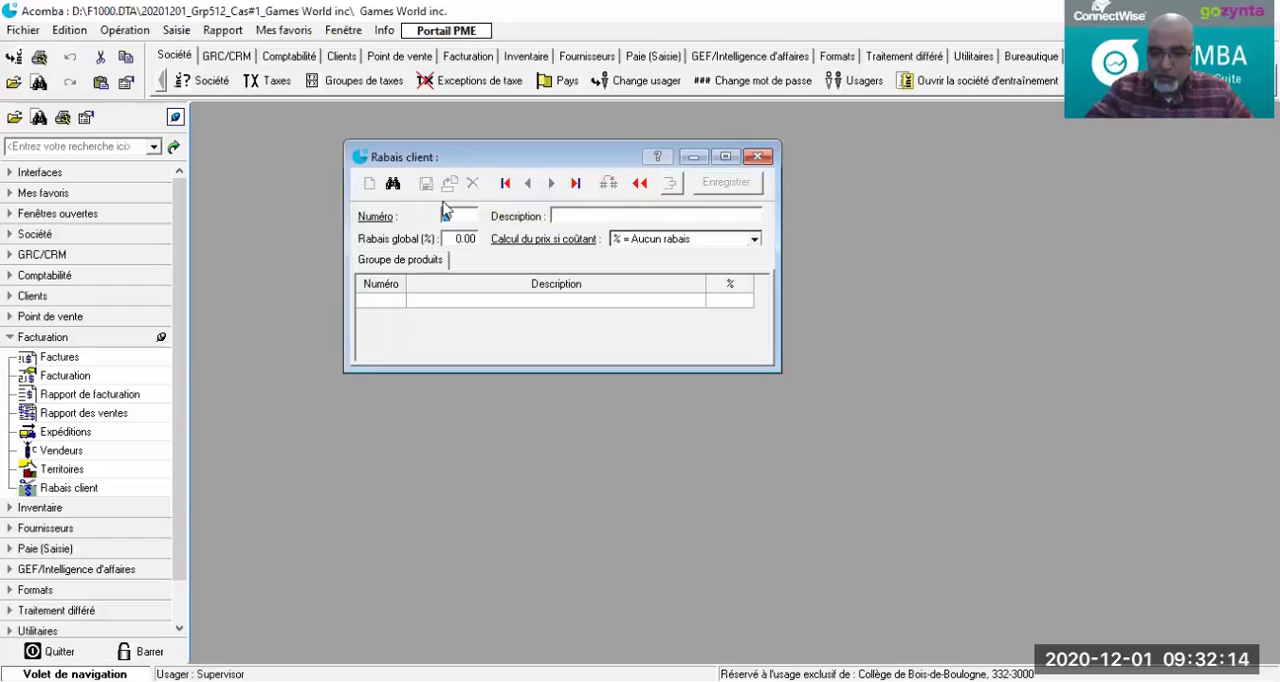
Step: Start a new customer discount with number 2 and the description Les employés
key(Return)
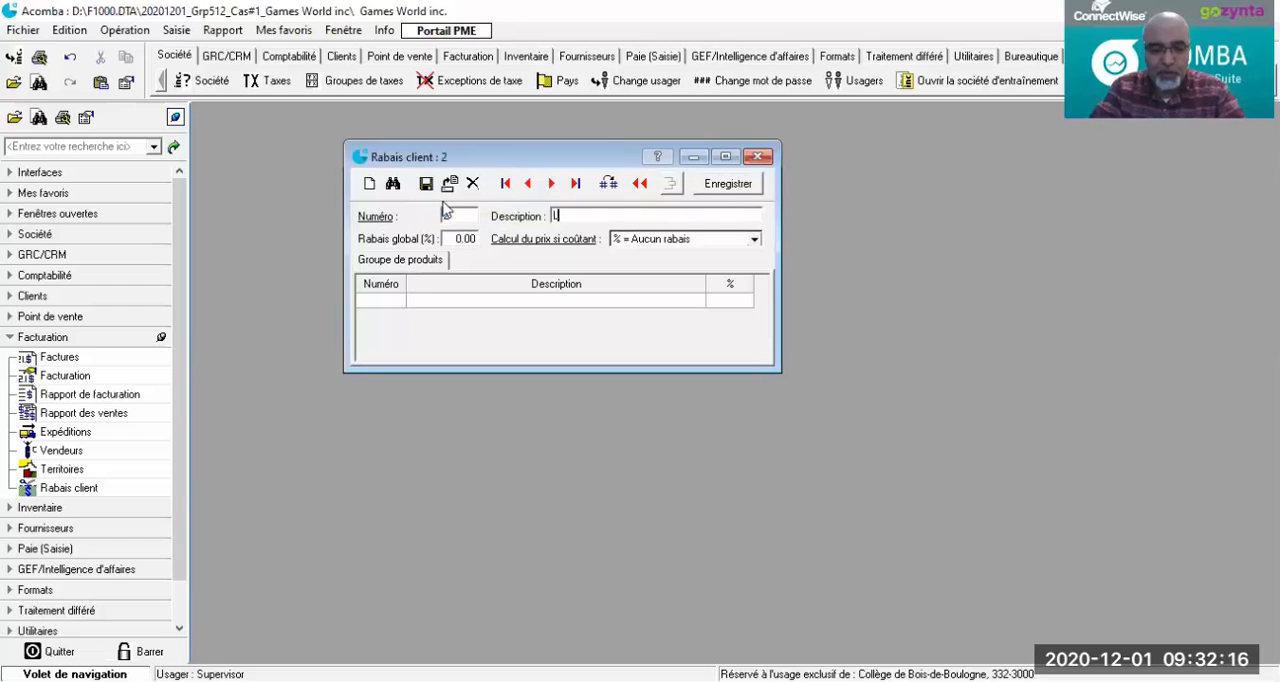
text(Les emp)
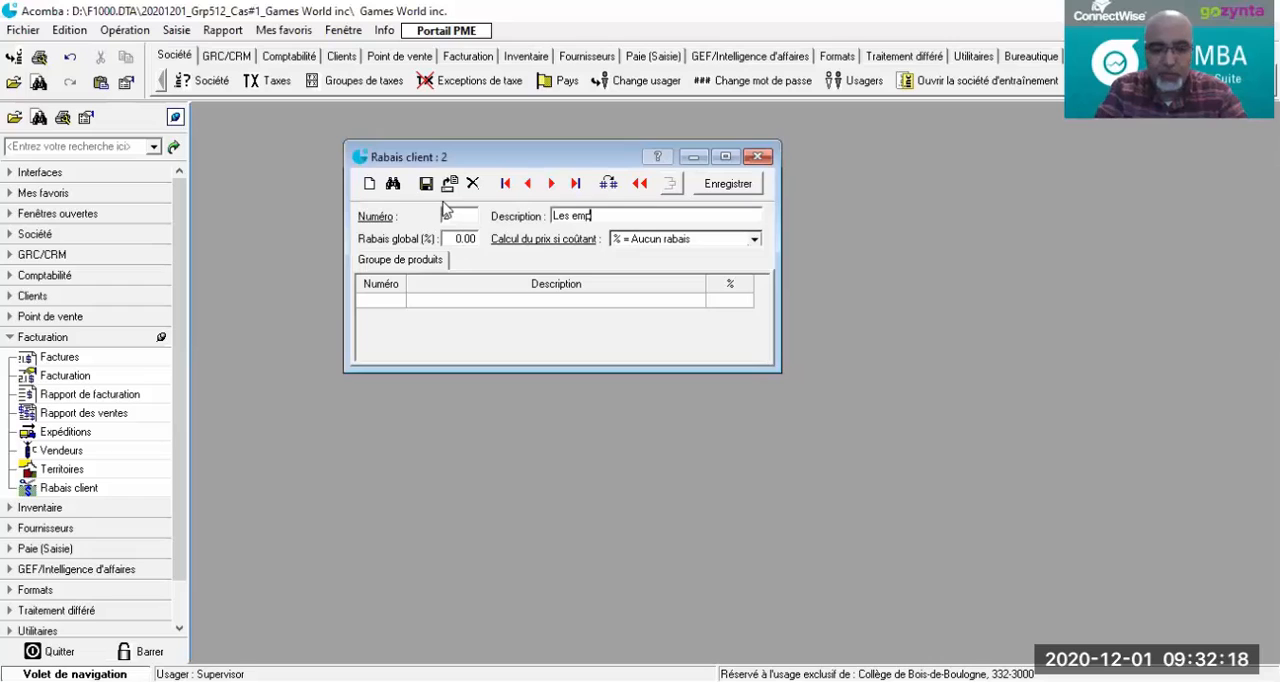
text(loyes)
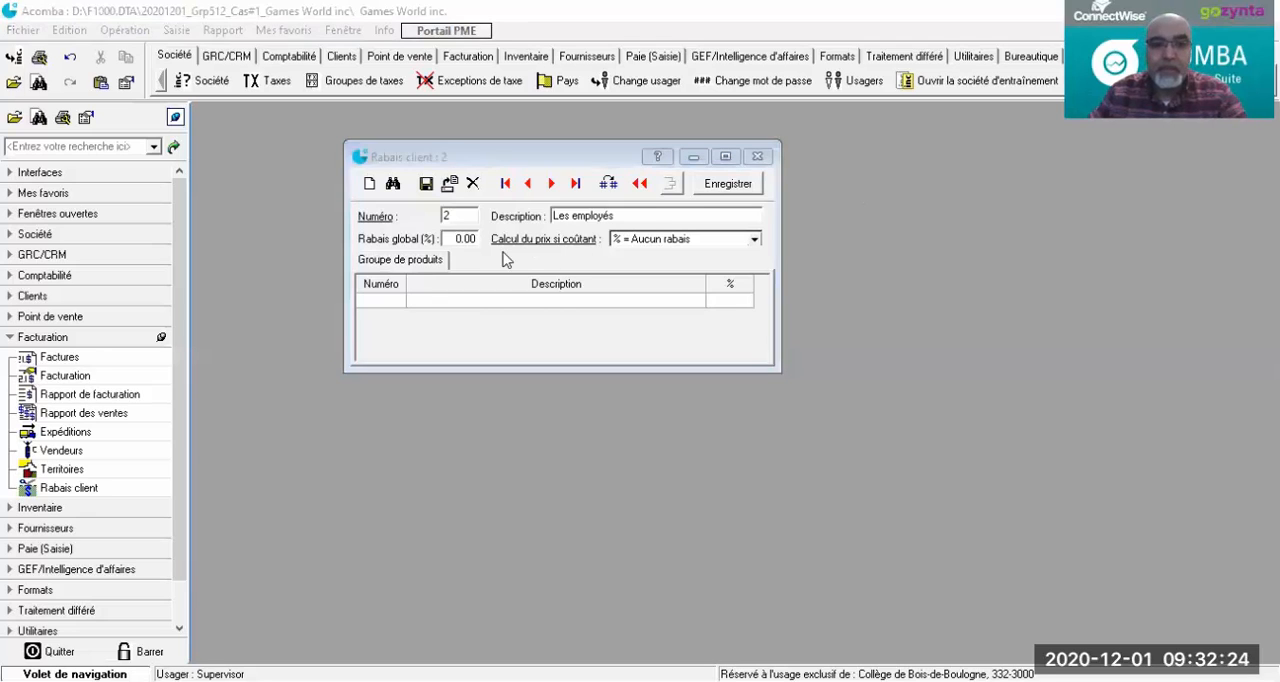
Step: Give the Les employés discount a global rate of 10% with the cost-based price calculation "% = Rabais additionnel", and save it
click(455, 238)
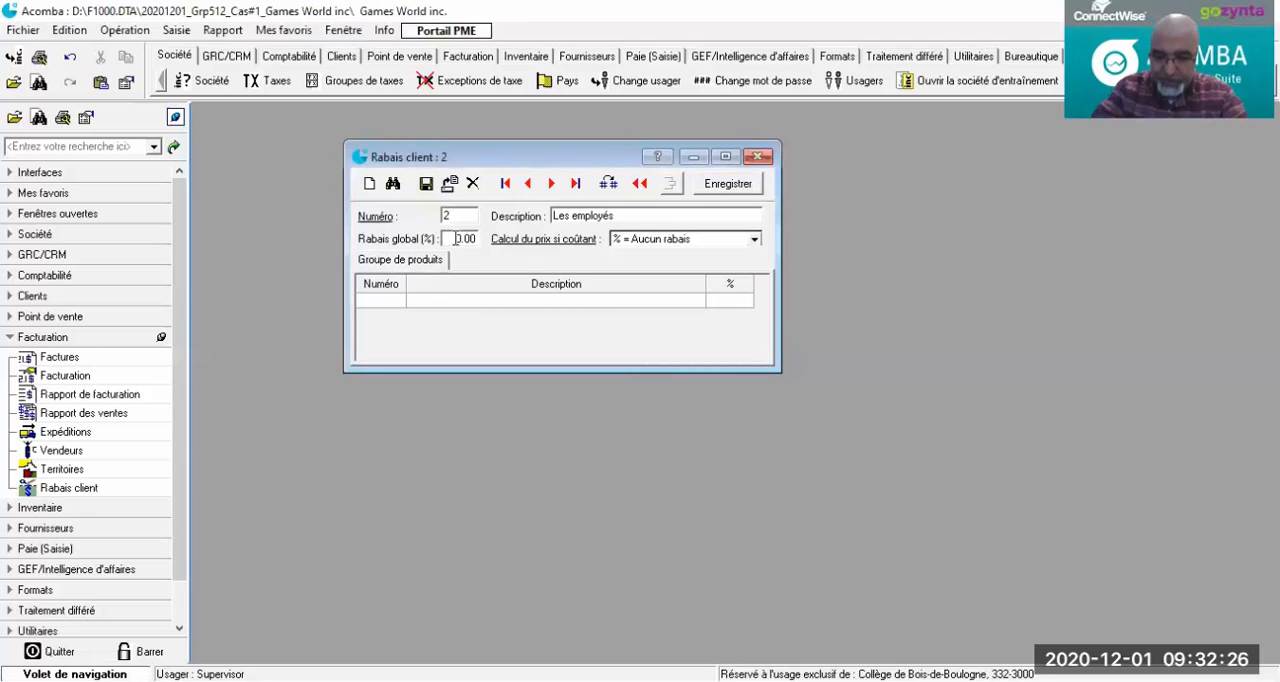
text(1)
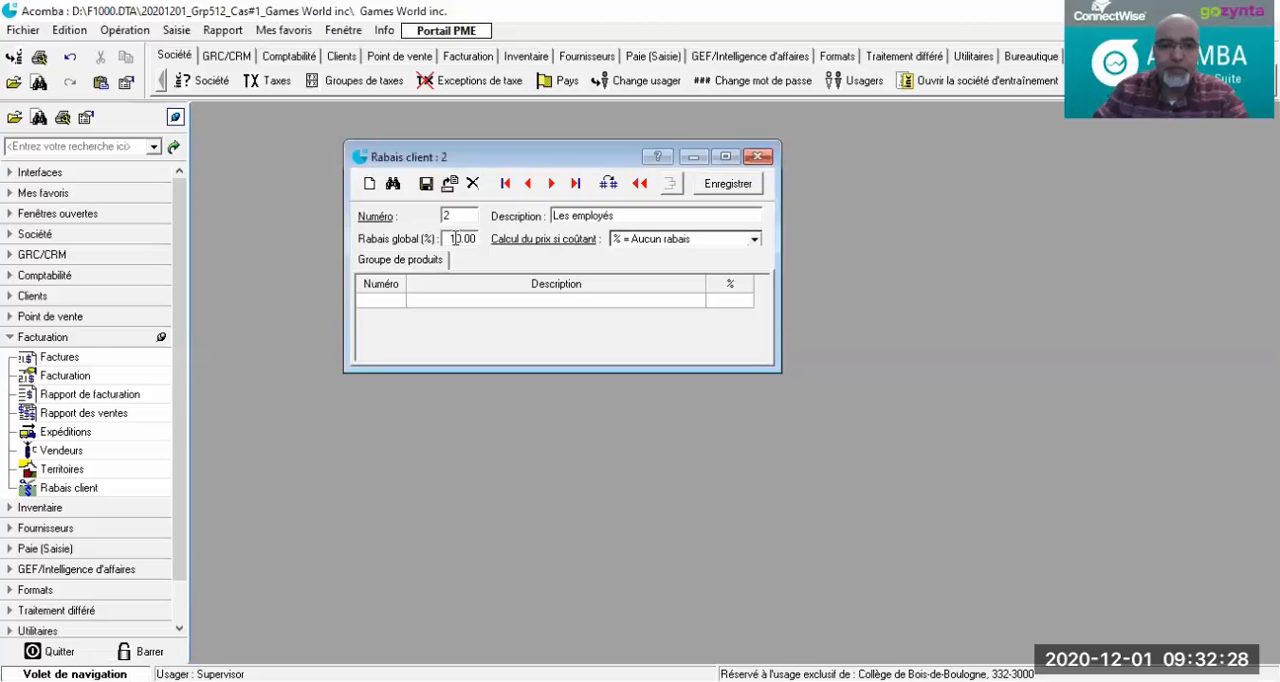
click(688, 240)
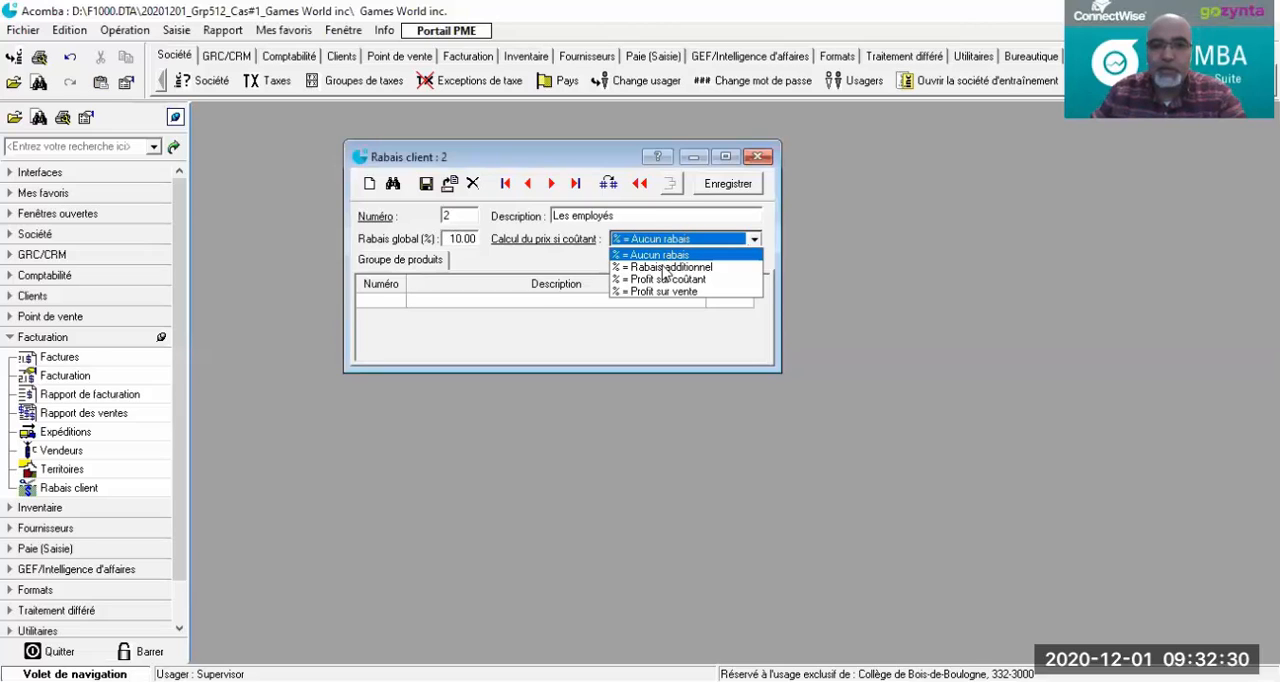
click(665, 268)
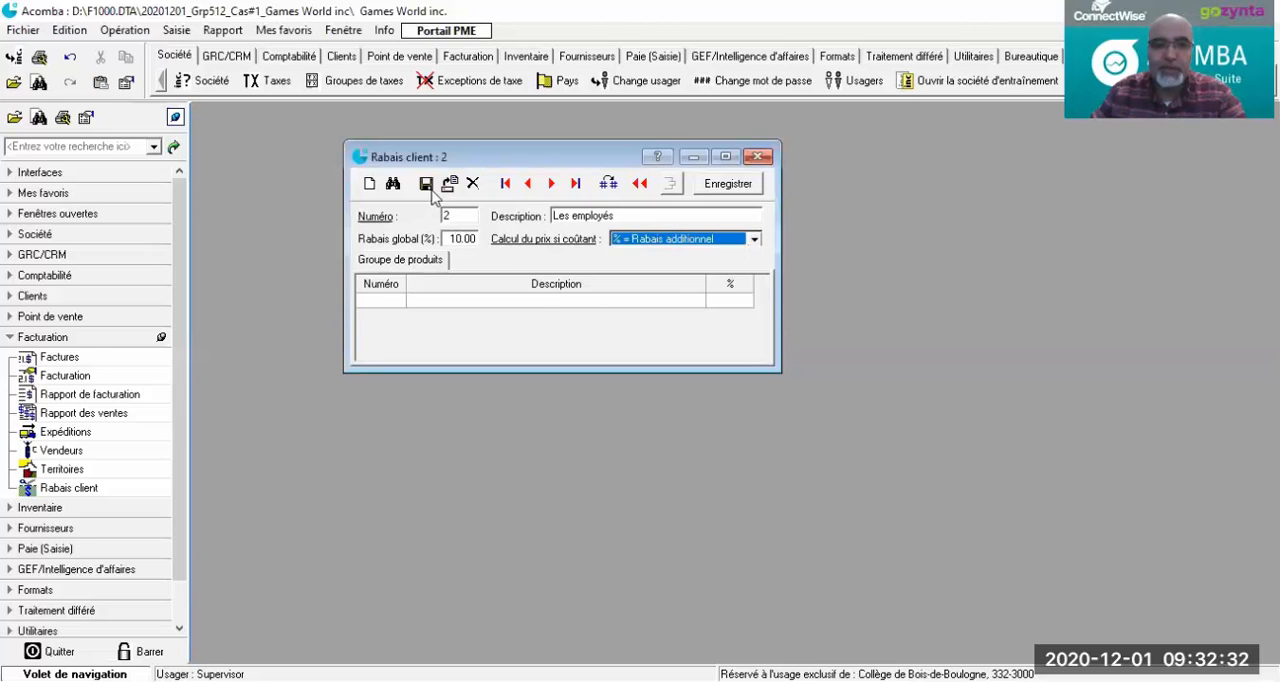
click(426, 185)
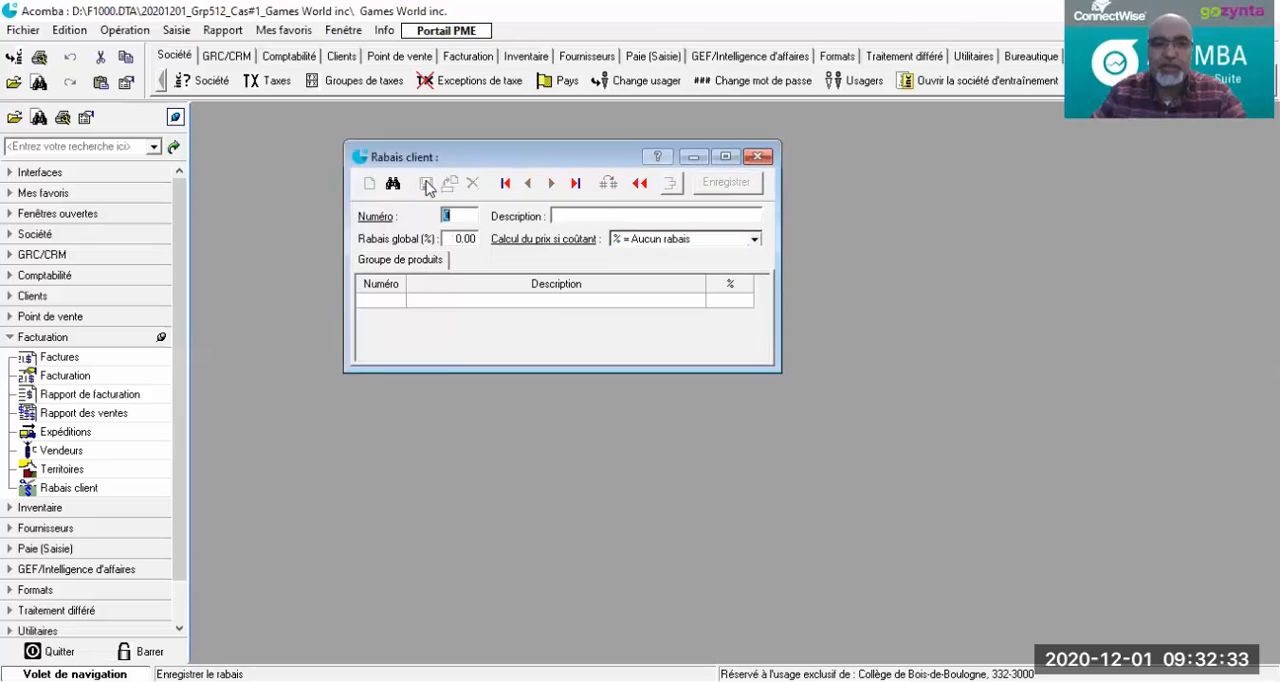
Step: Start customer discount number 3 with the description Les grossistes
click(549, 188)
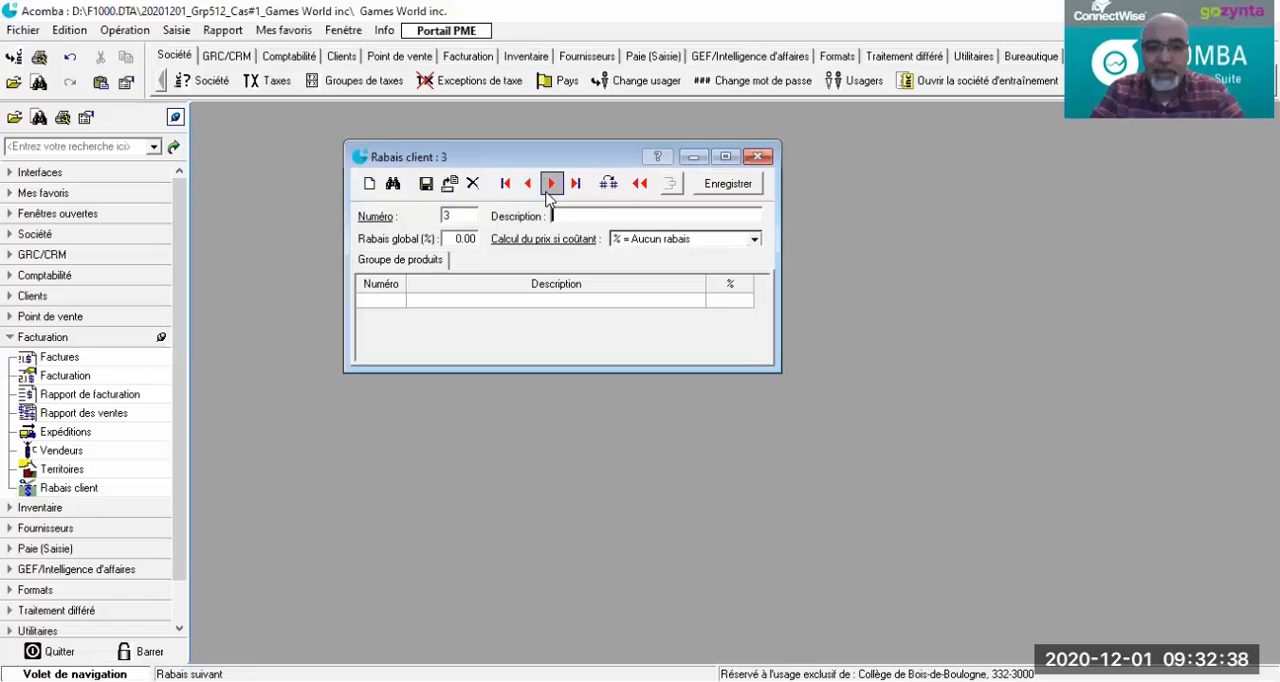
text(Les gros)
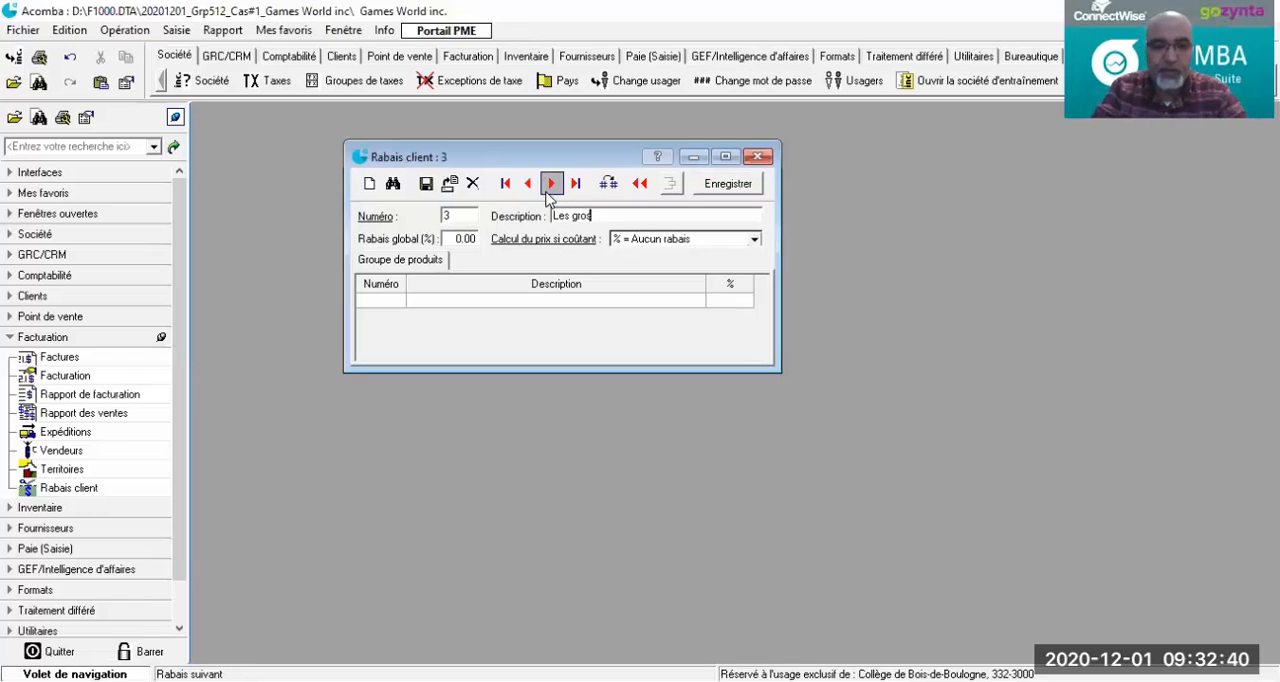
text(sistes)
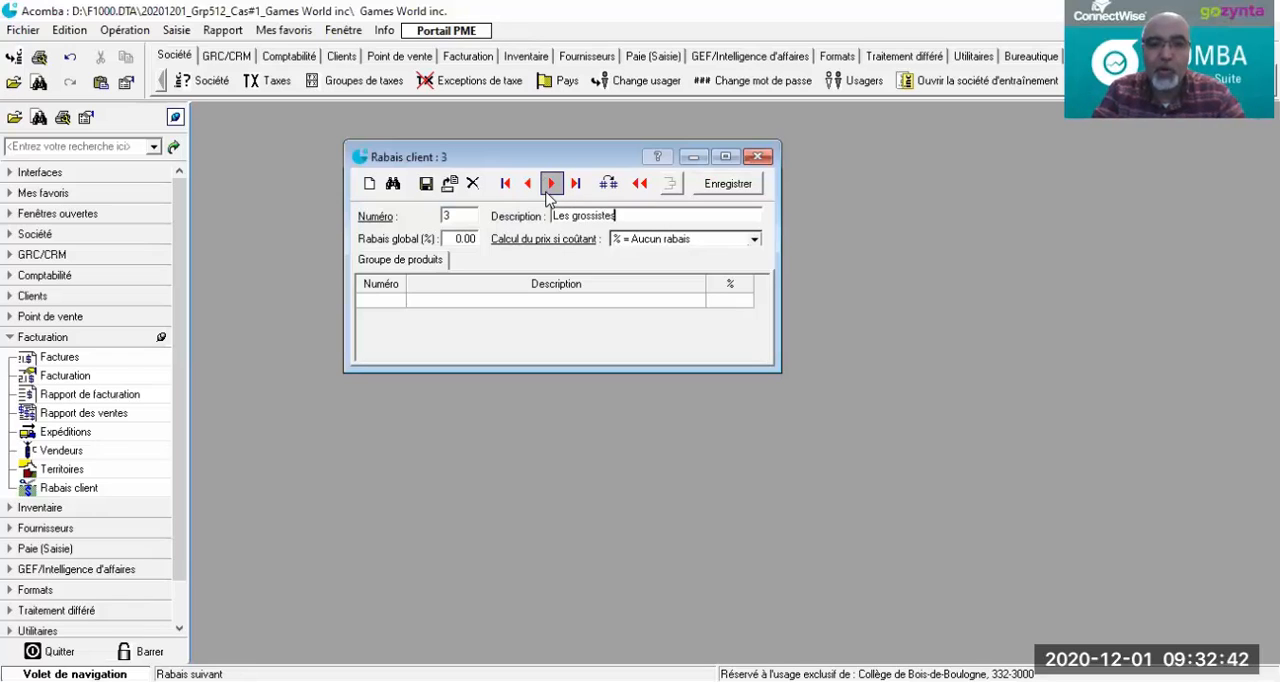
Step: Give the Les grossistes discount a global rate of 5% with the cost-based price calculation "% = Rabais additionnel", and save it
click(457, 238)
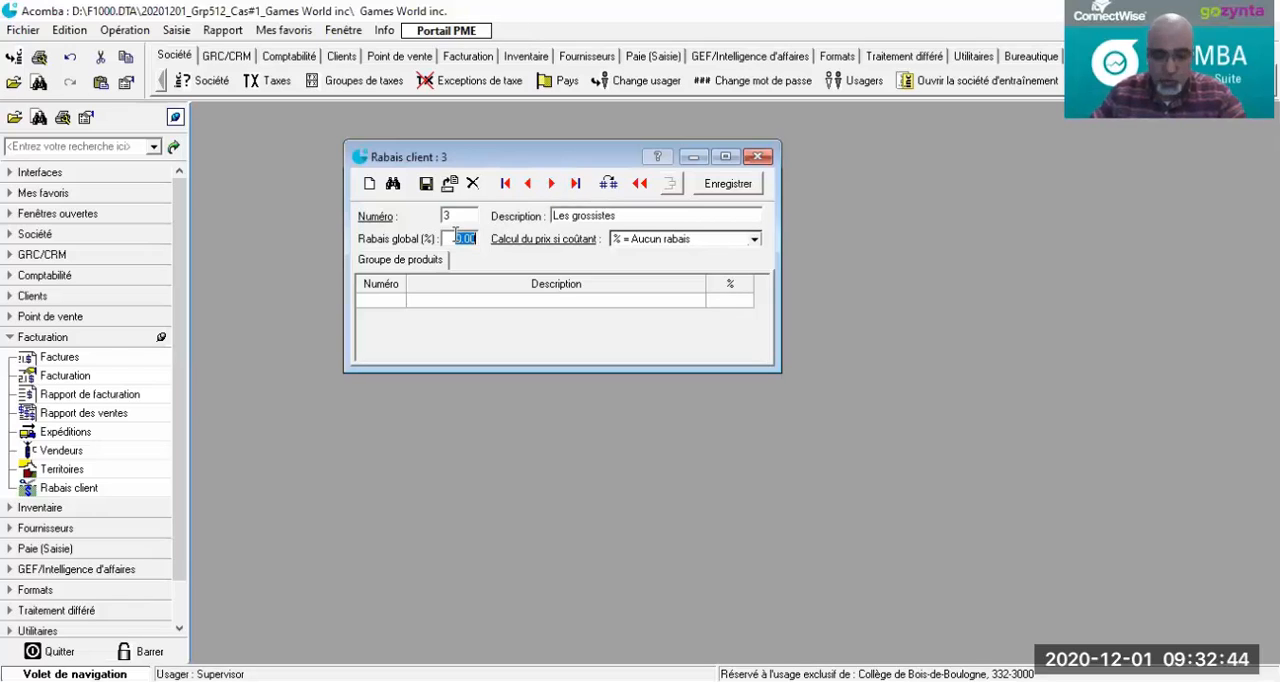
text(5)
key(Tab)
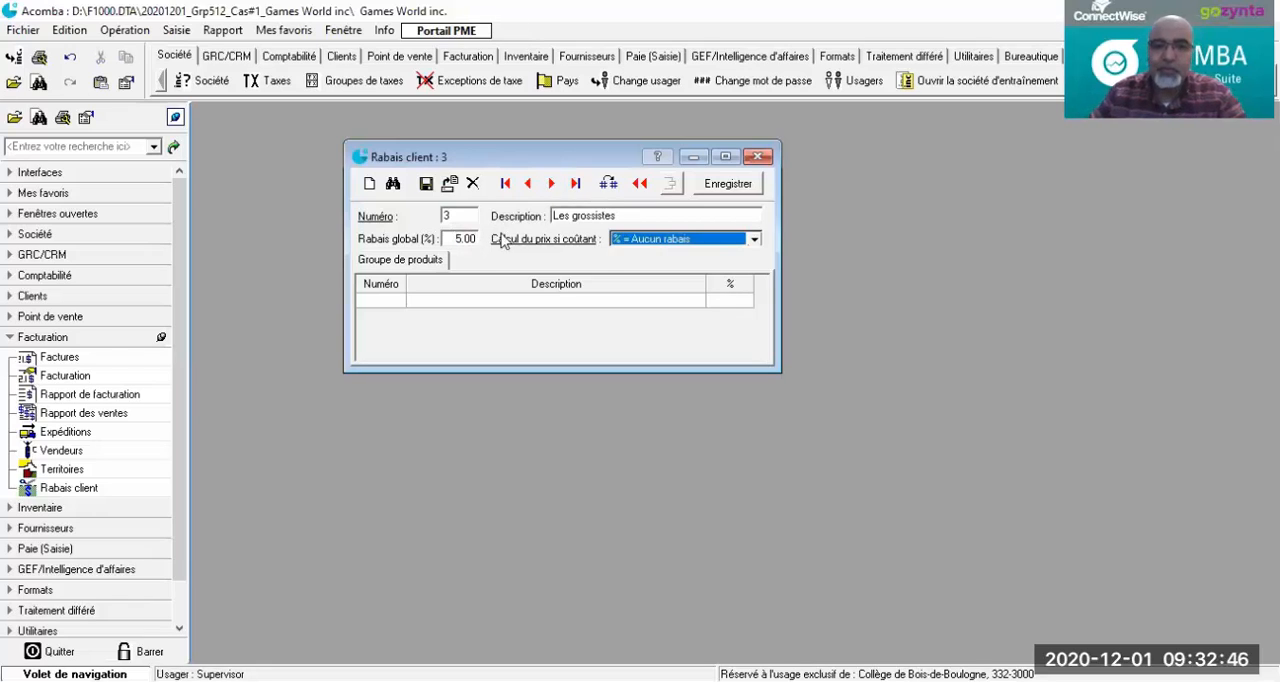
click(753, 239)
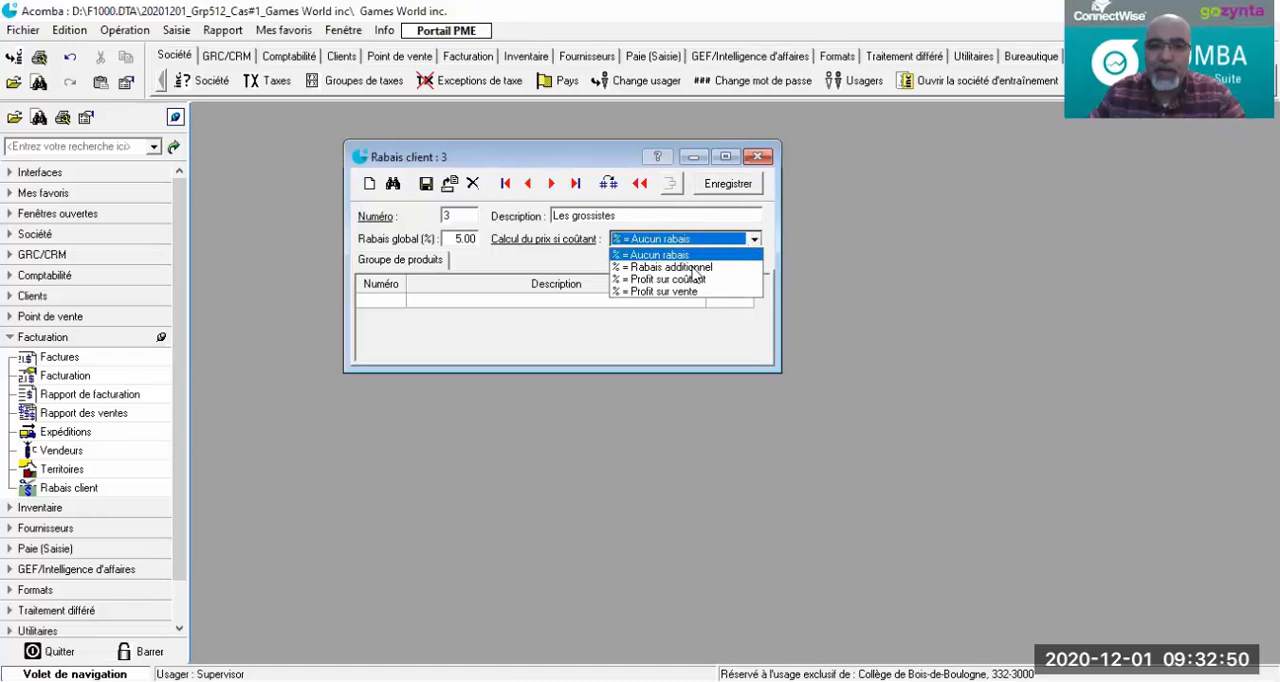
click(425, 184)
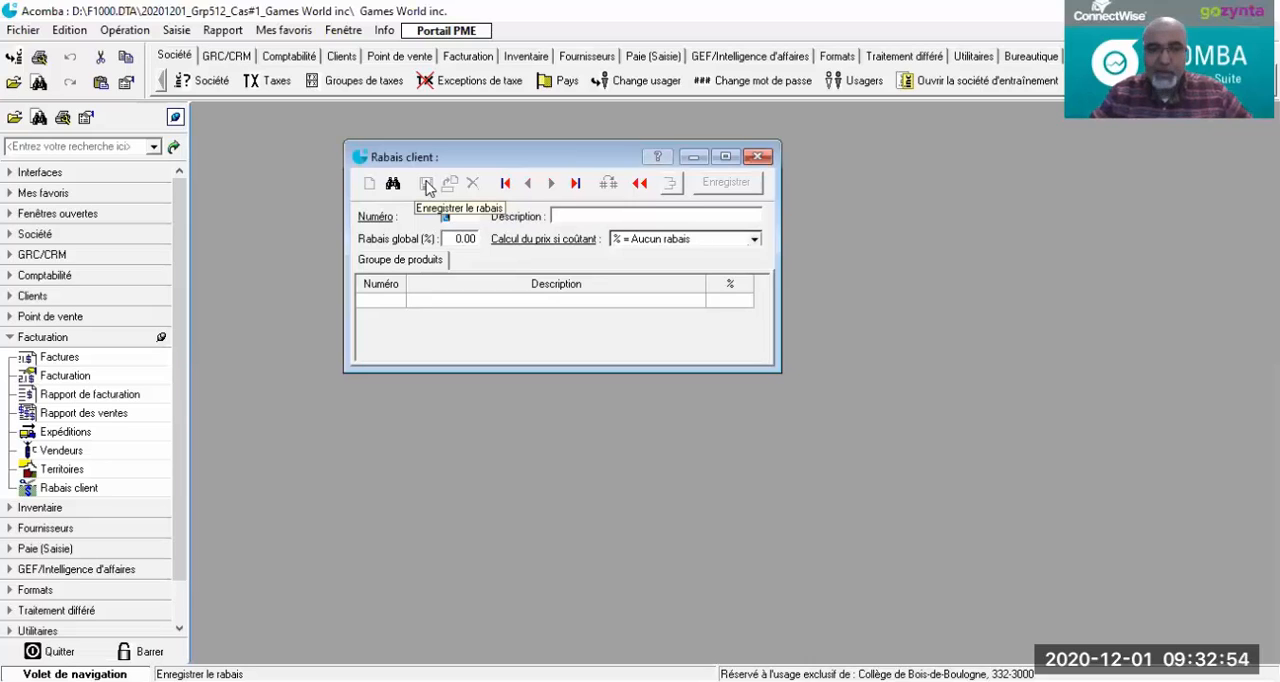
Step: Start customer discount number 4 with the description Distributeurs
text(4)
key(Tab)
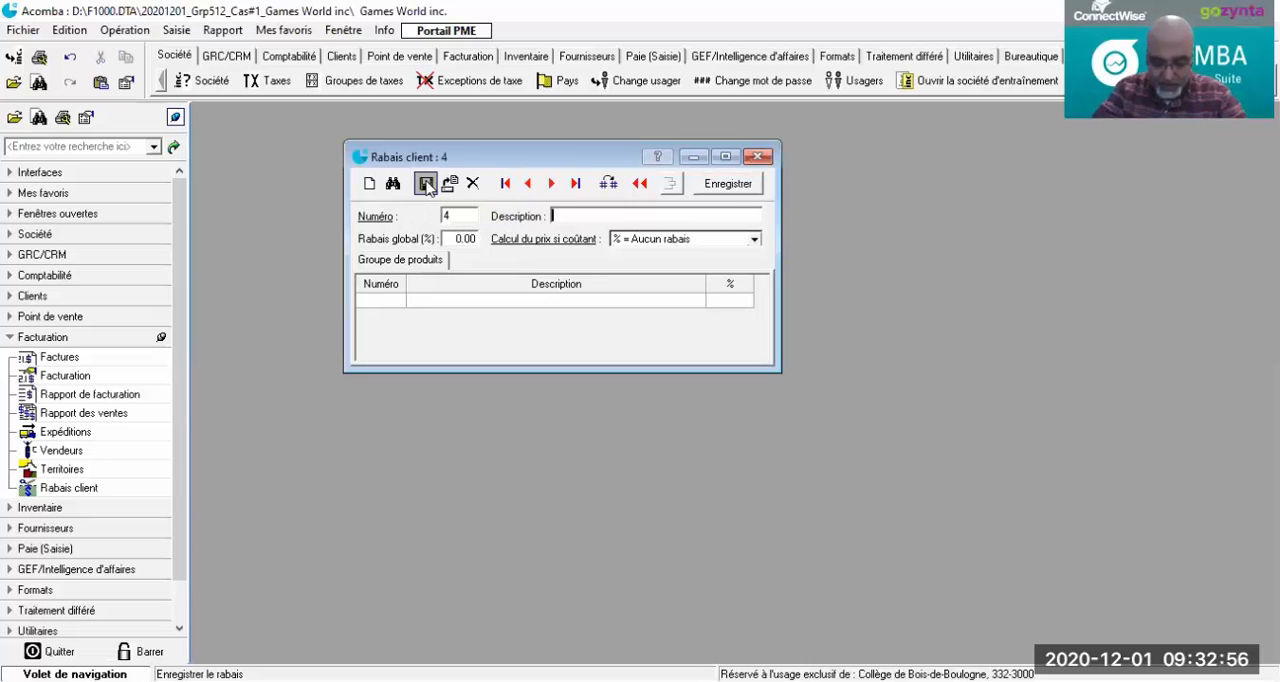
text(Di)
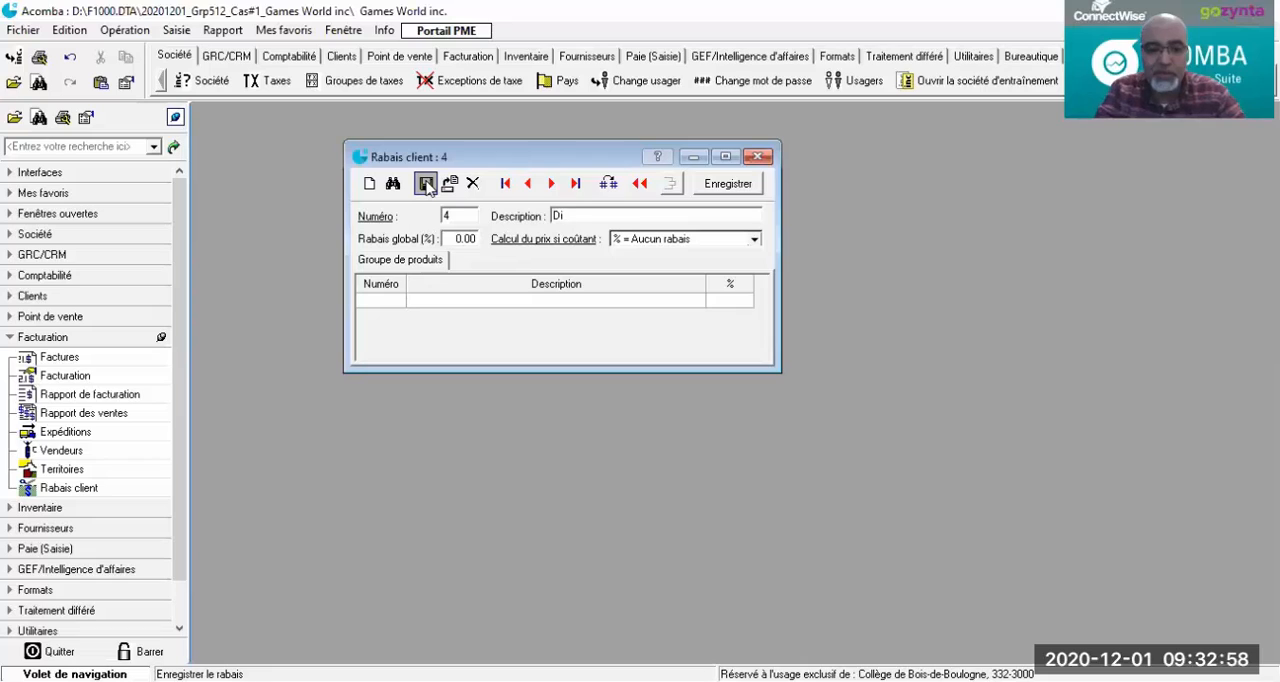
text(stributeurs)
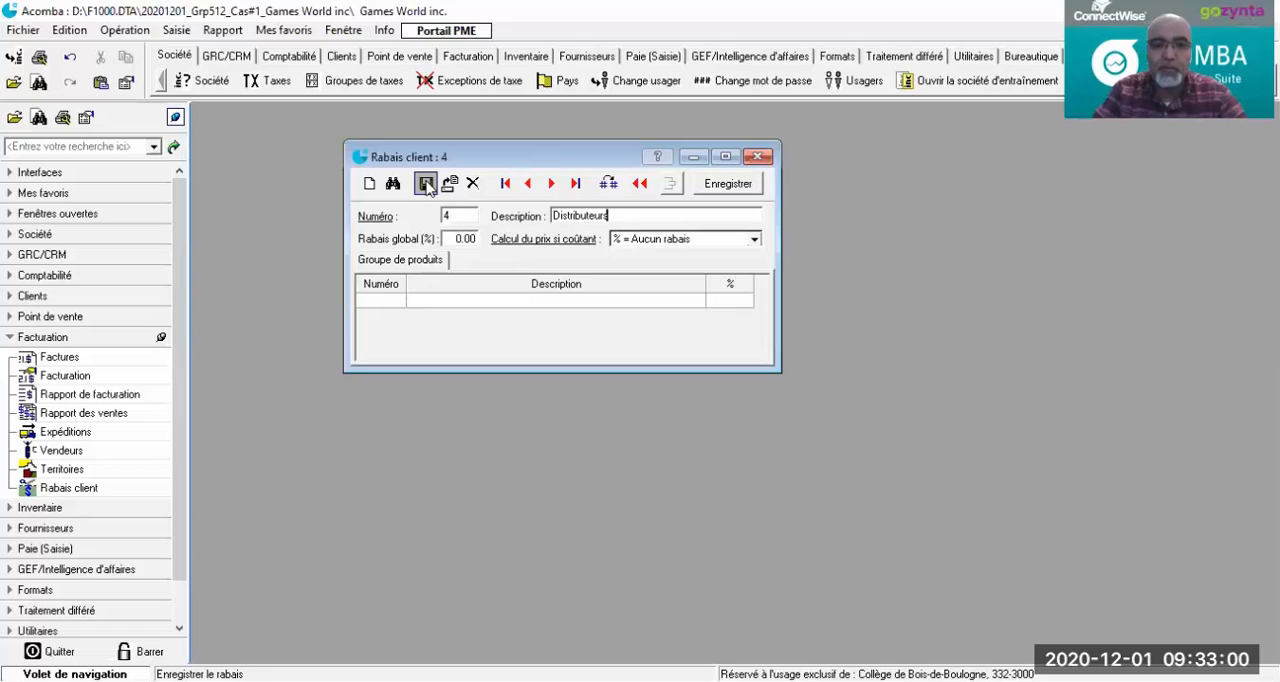
Step: Give the Distributeurs discount a global rate of 3% with the cost-based price calculation "% = Rabais additionnel", and save it
click(455, 238)
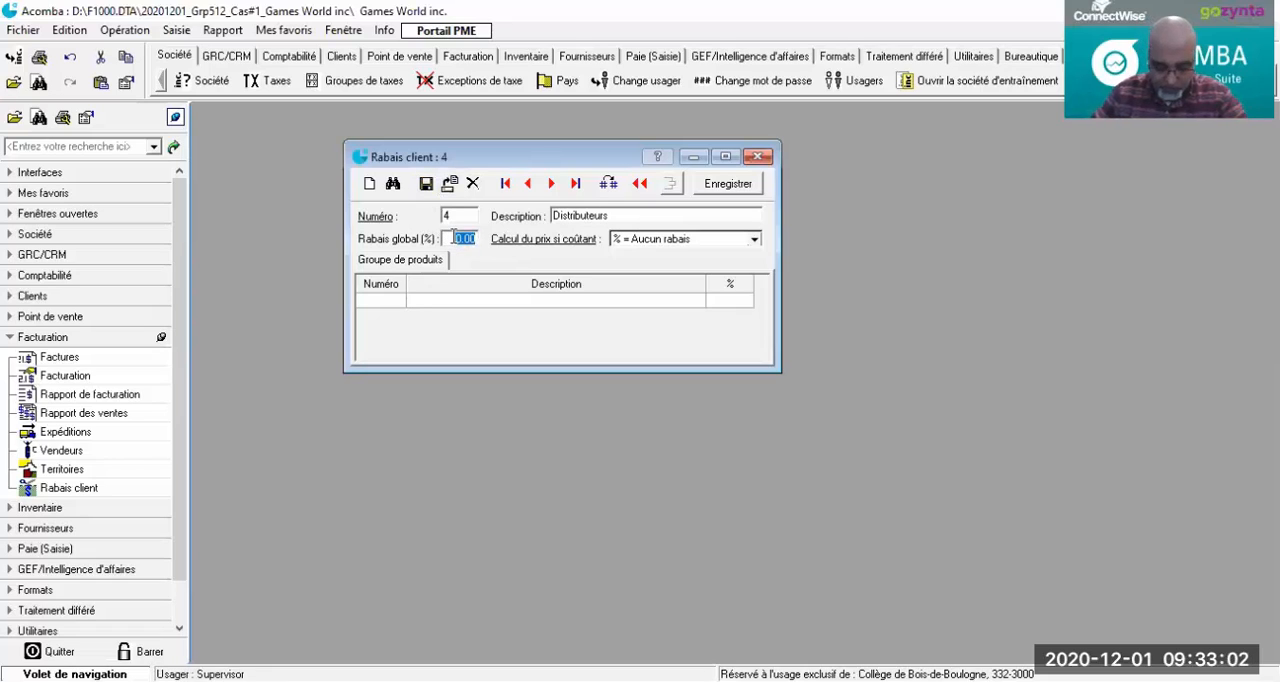
text(3)
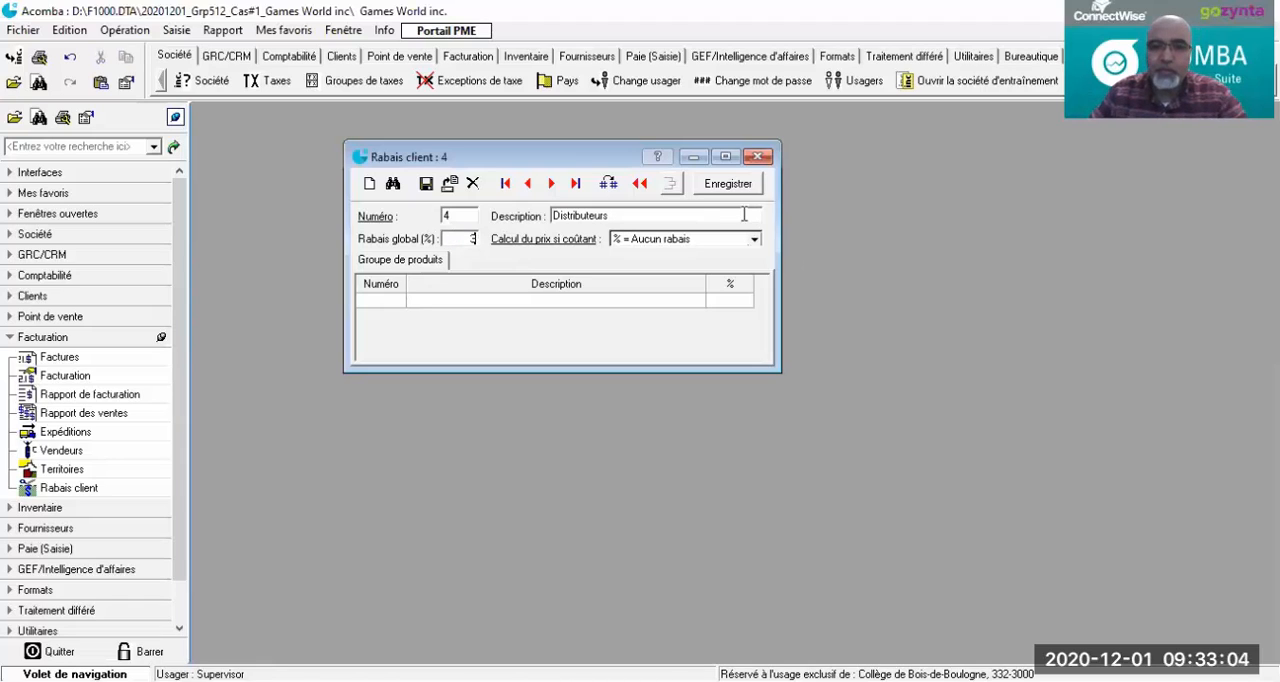
click(756, 241)
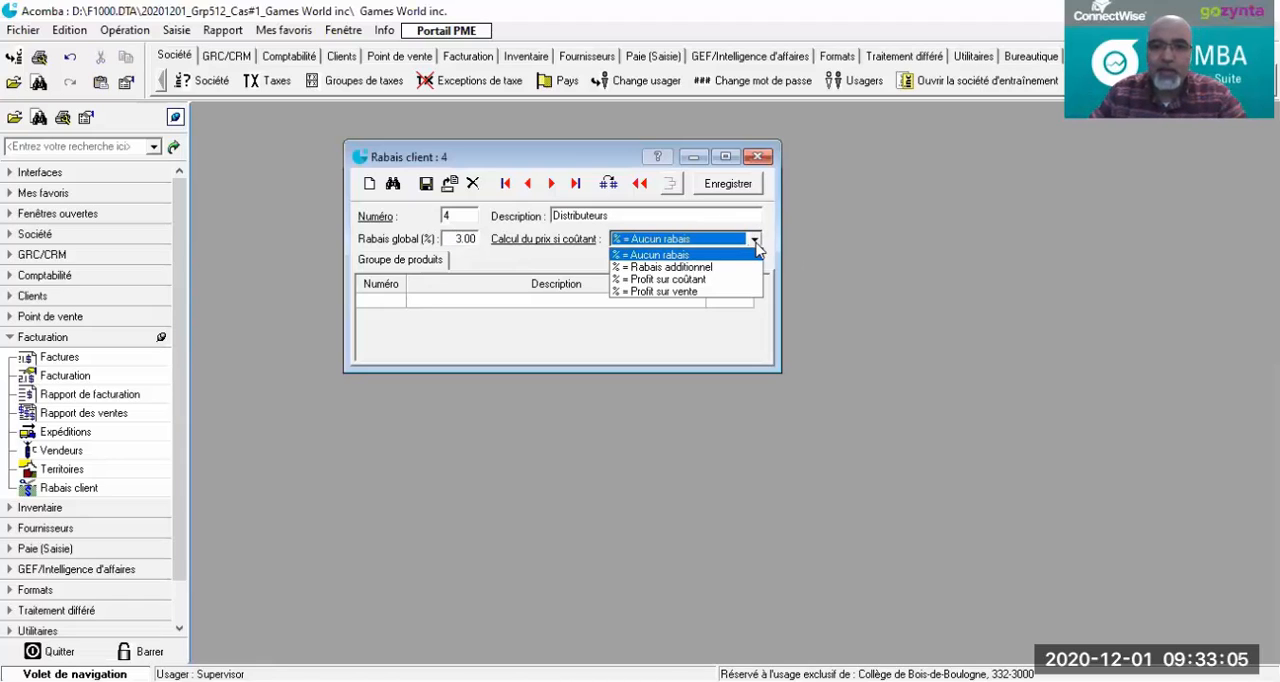
click(696, 268)
click(427, 185)
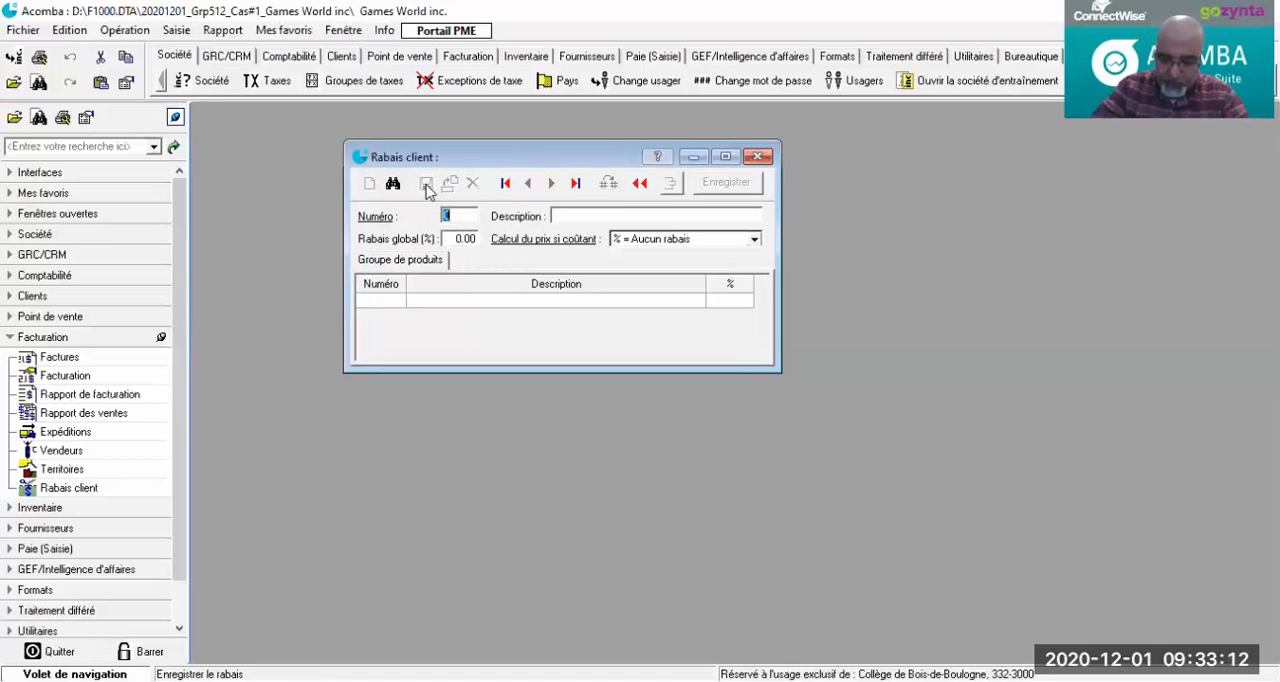
Step: Start customer discount number 5 with the description Fournisseurs
text(5)
key(Tab)
text(F)
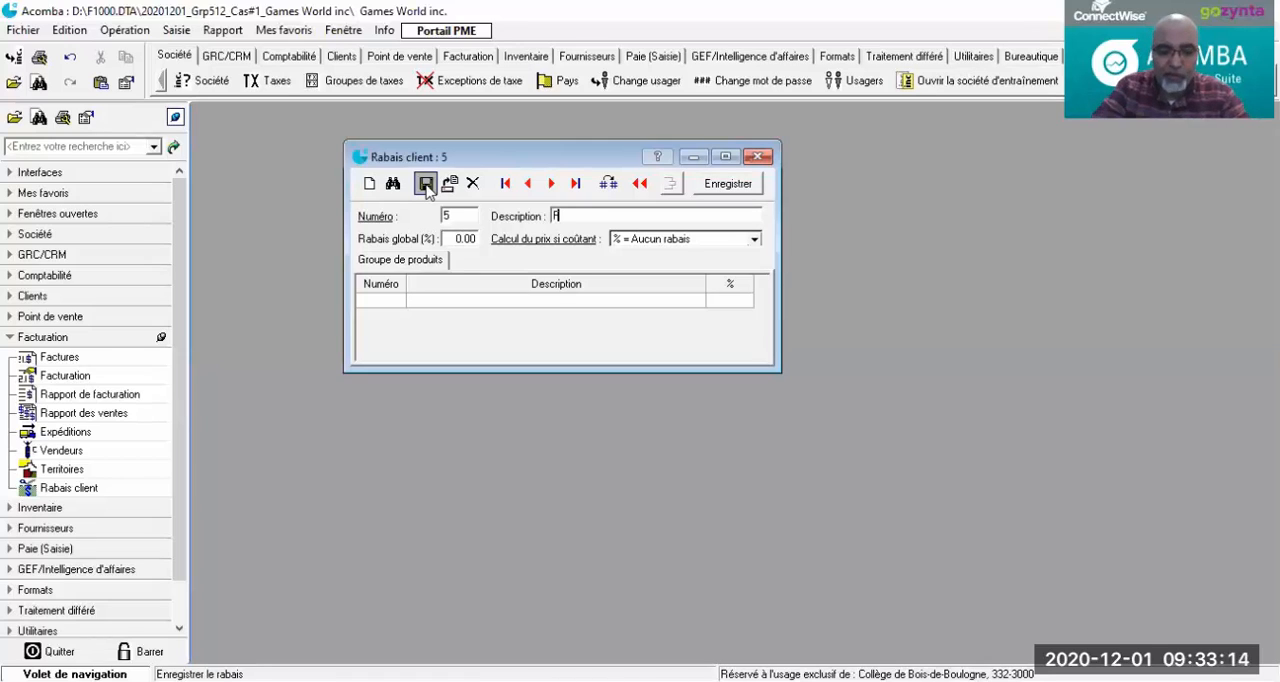
text(ournisseu)
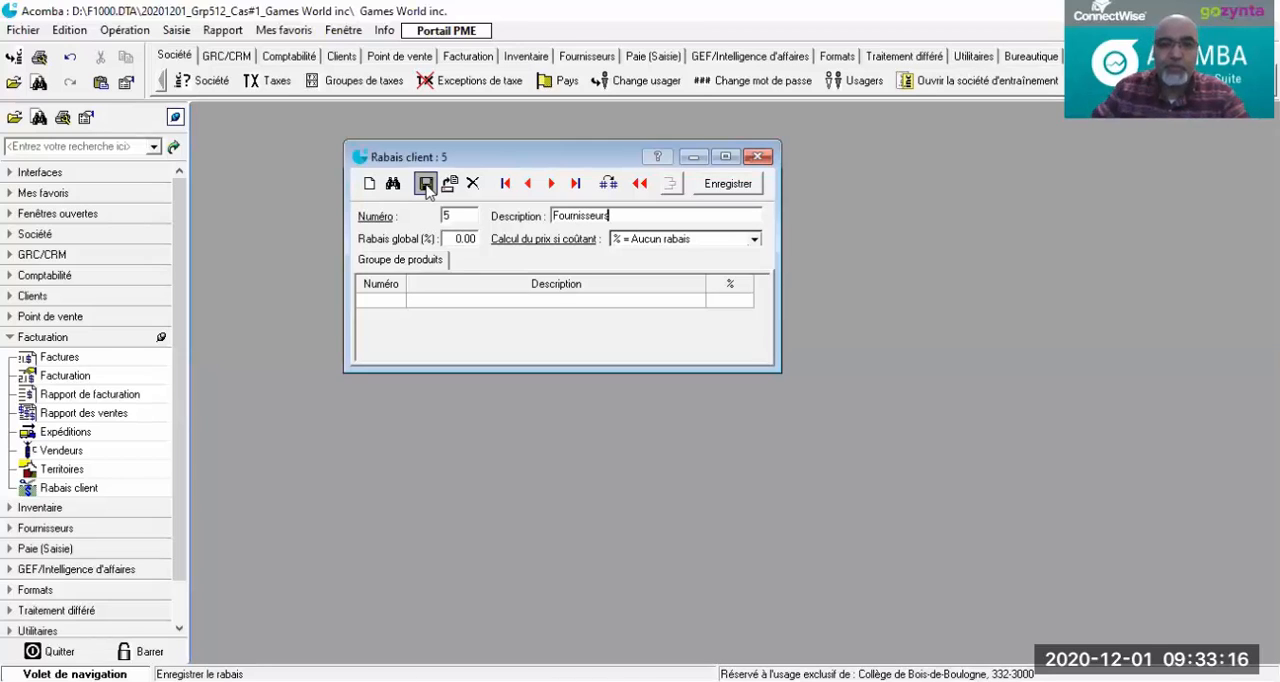
text(rs)
Step: Complete the Fournisseurs description, give the discount a global rate of 2% with the cost-based price calculation "% = Rabais additionnel", and save it
key(Tab)
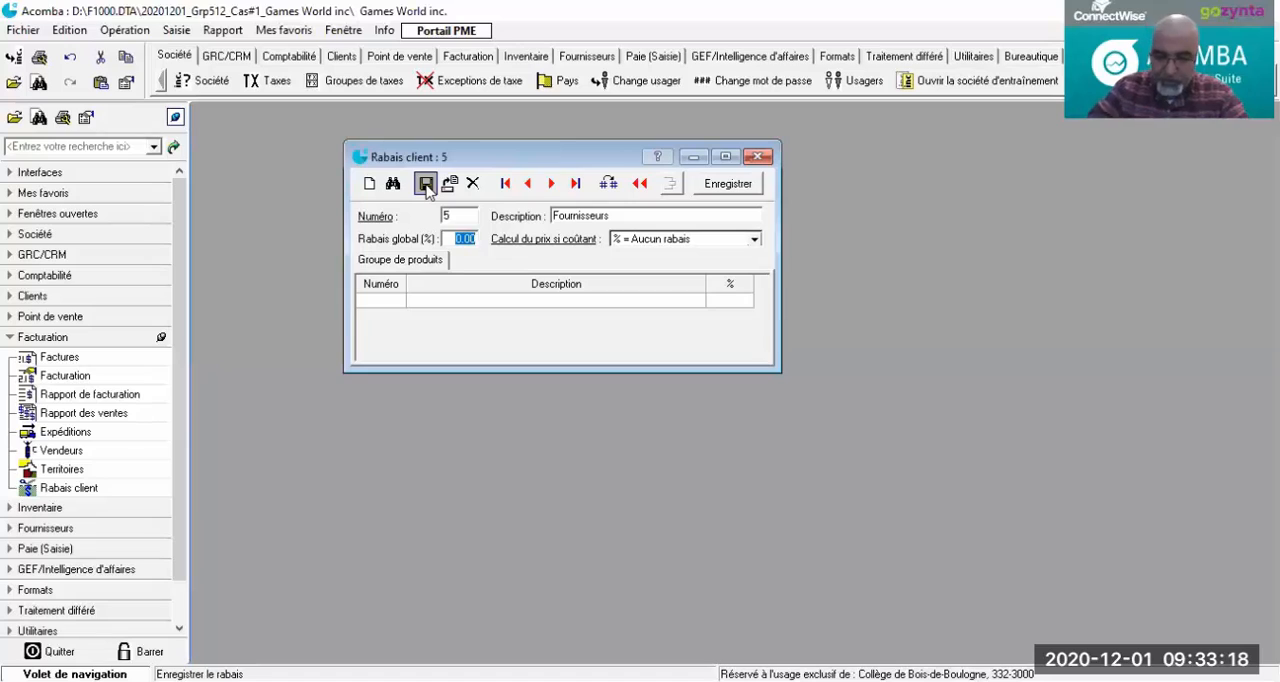
text(2)
key(Tab)
click(753, 240)
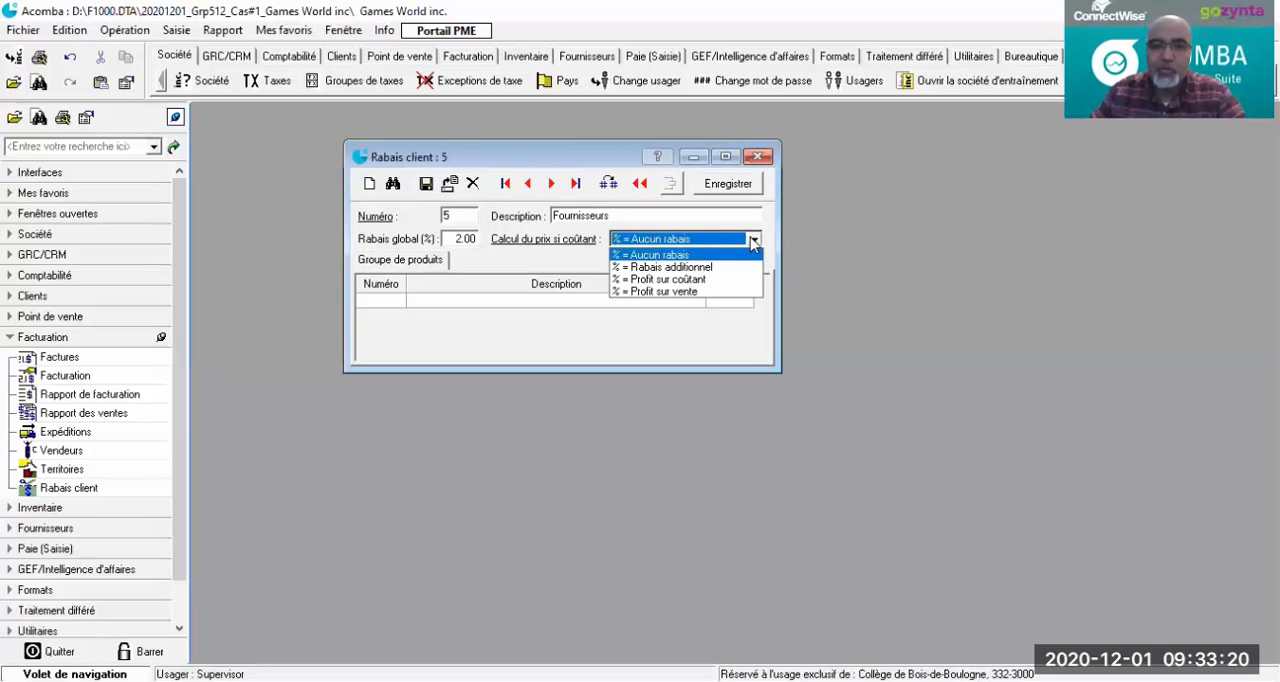
click(694, 268)
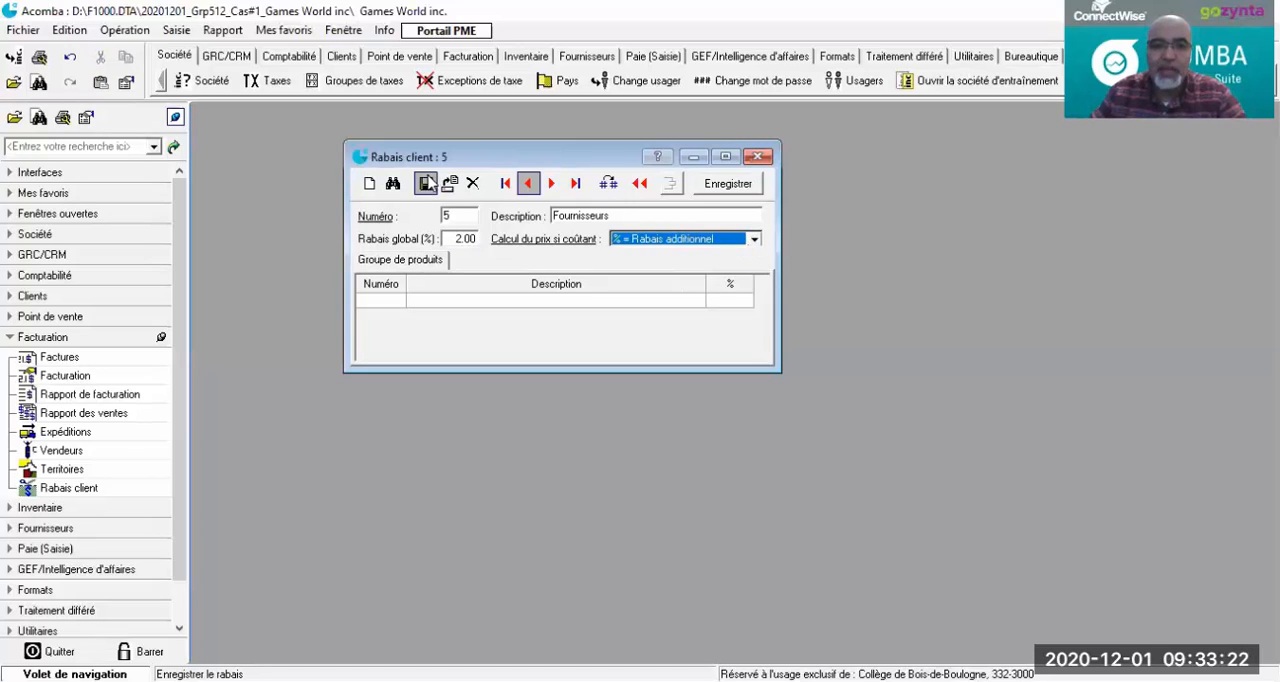
click(425, 184)
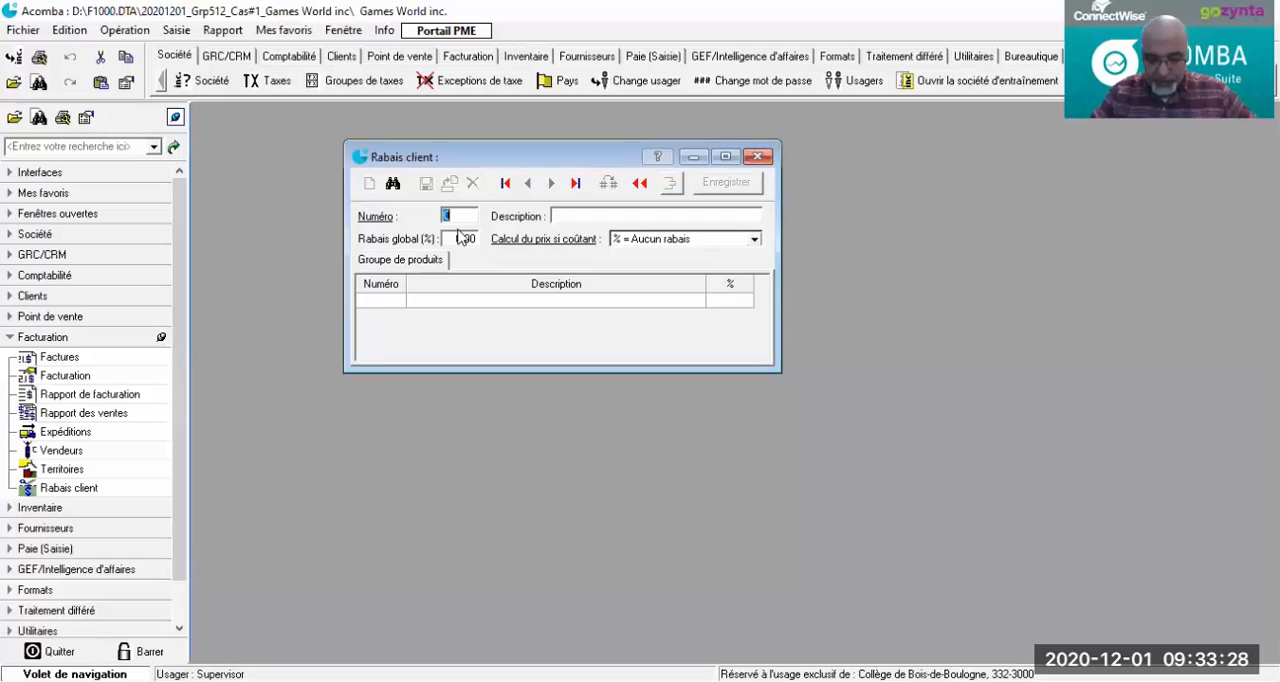
Step: Start customer discount number 6 with the description Liquidation
text(6)
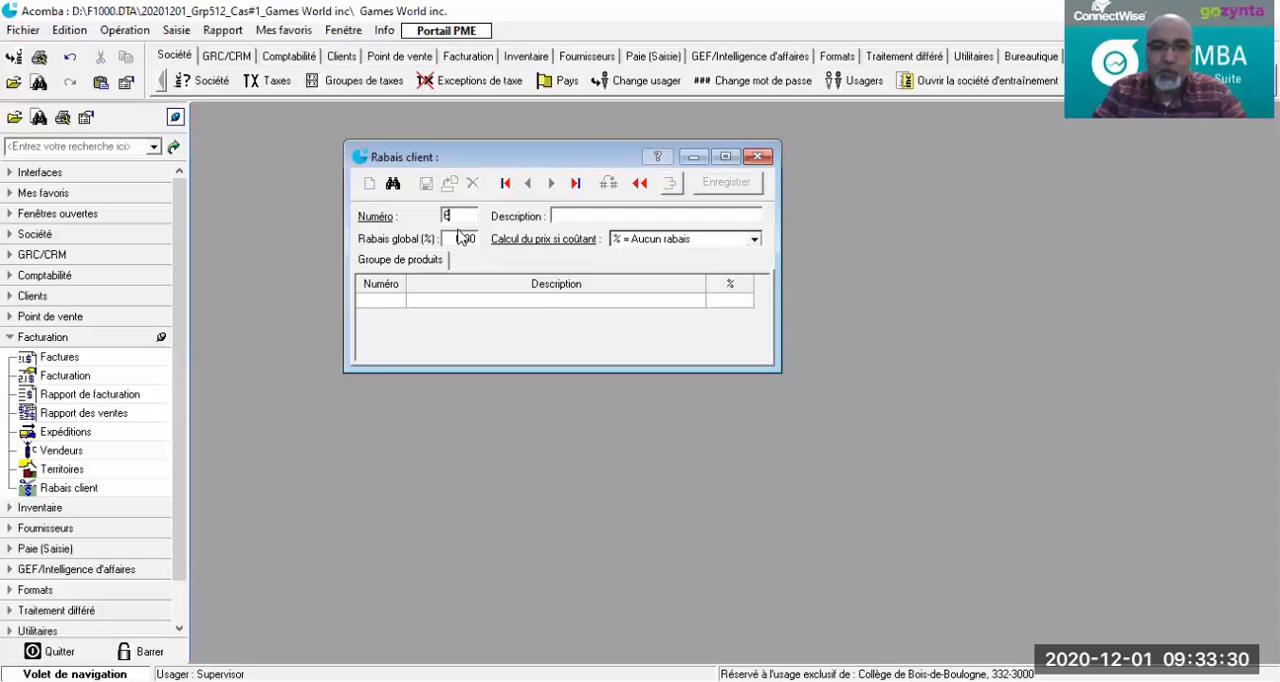
key(Tab)
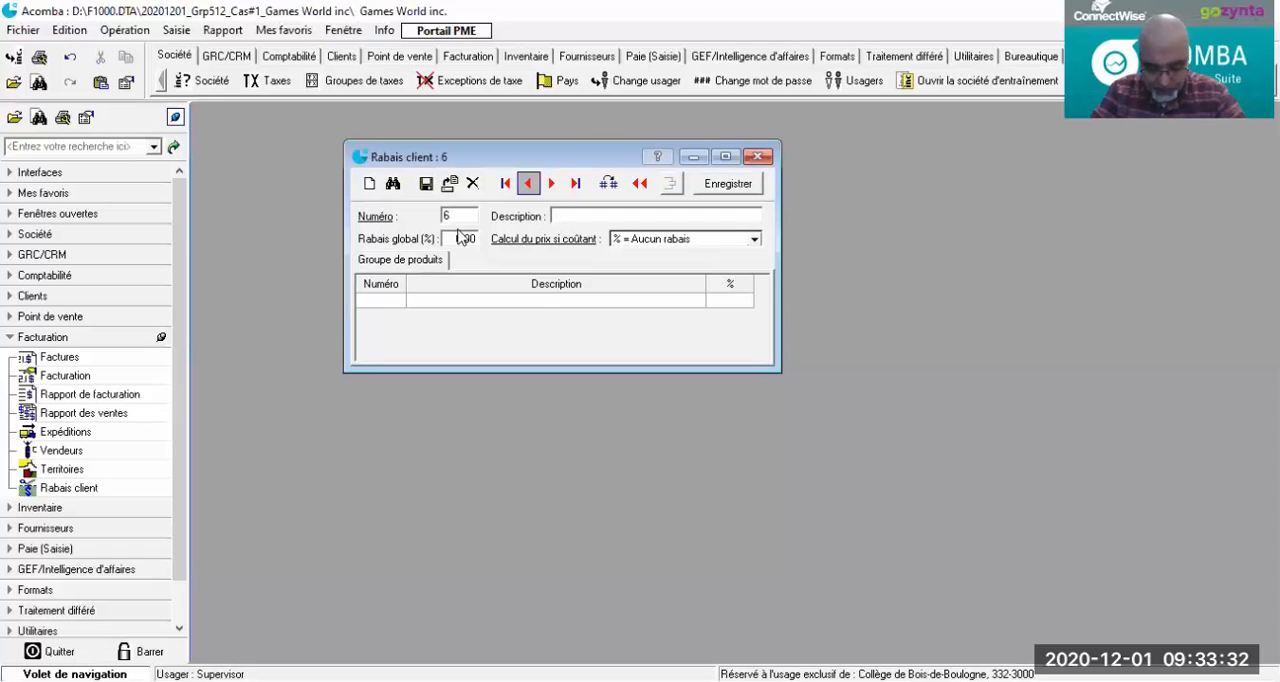
text(L)
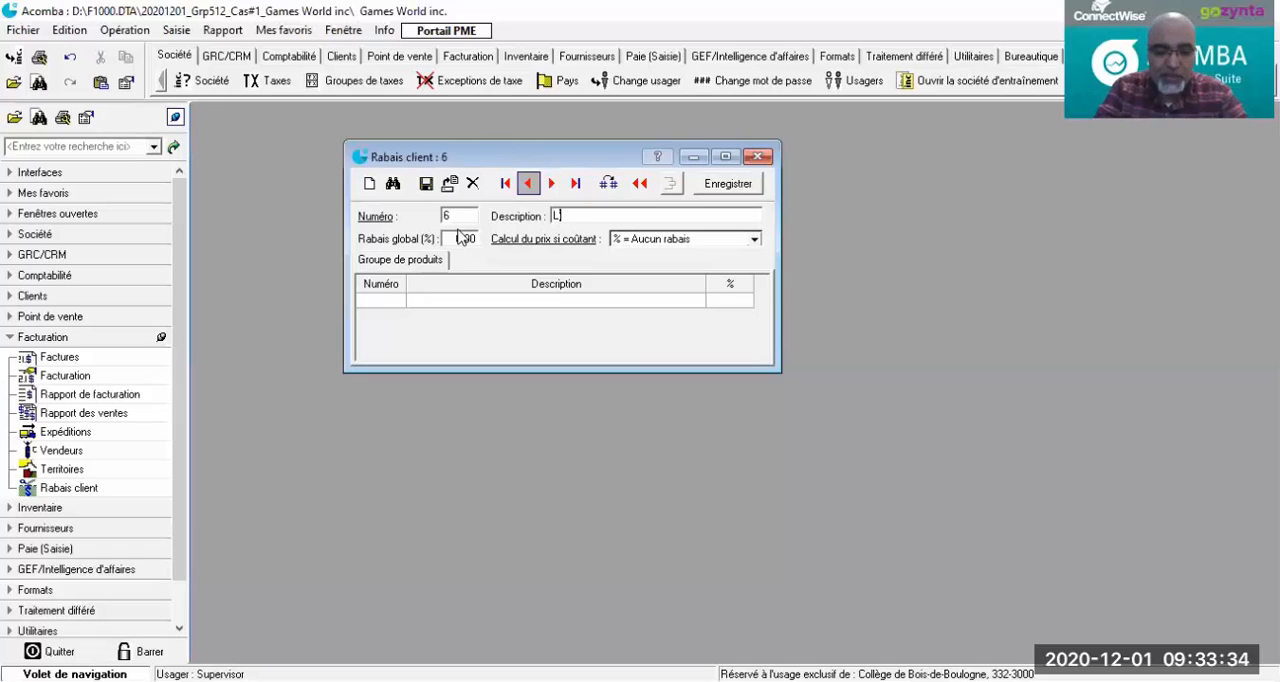
text(iquidation)
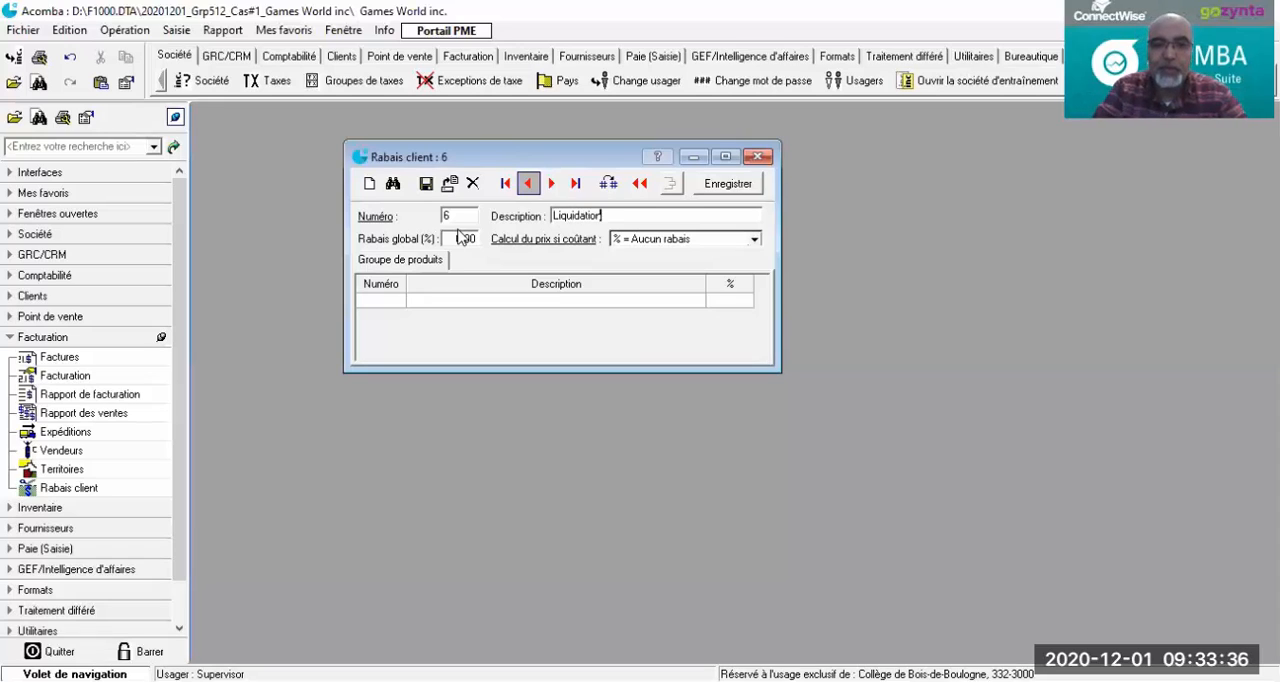
Step: Give the Liquidation discount a global rate of 70% with the cost-based price calculation "% = Rabais additionnel", and save it
click(460, 236)
text(70)
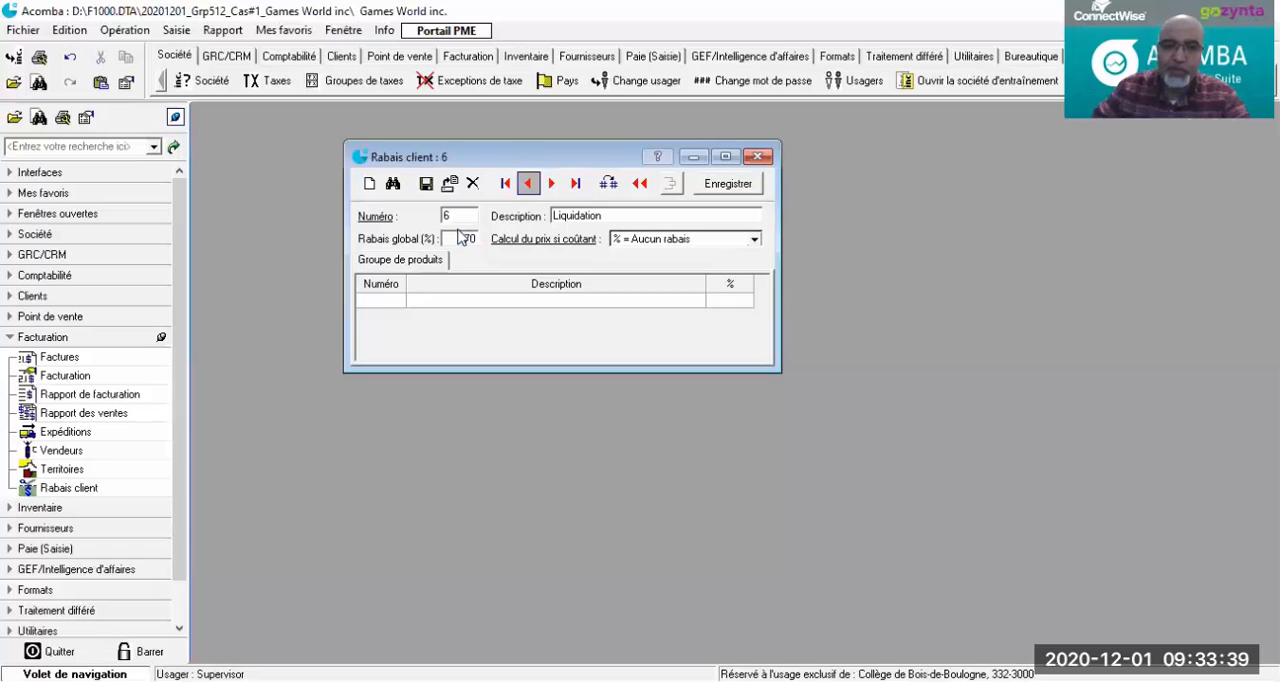
key(Tab)
click(754, 239)
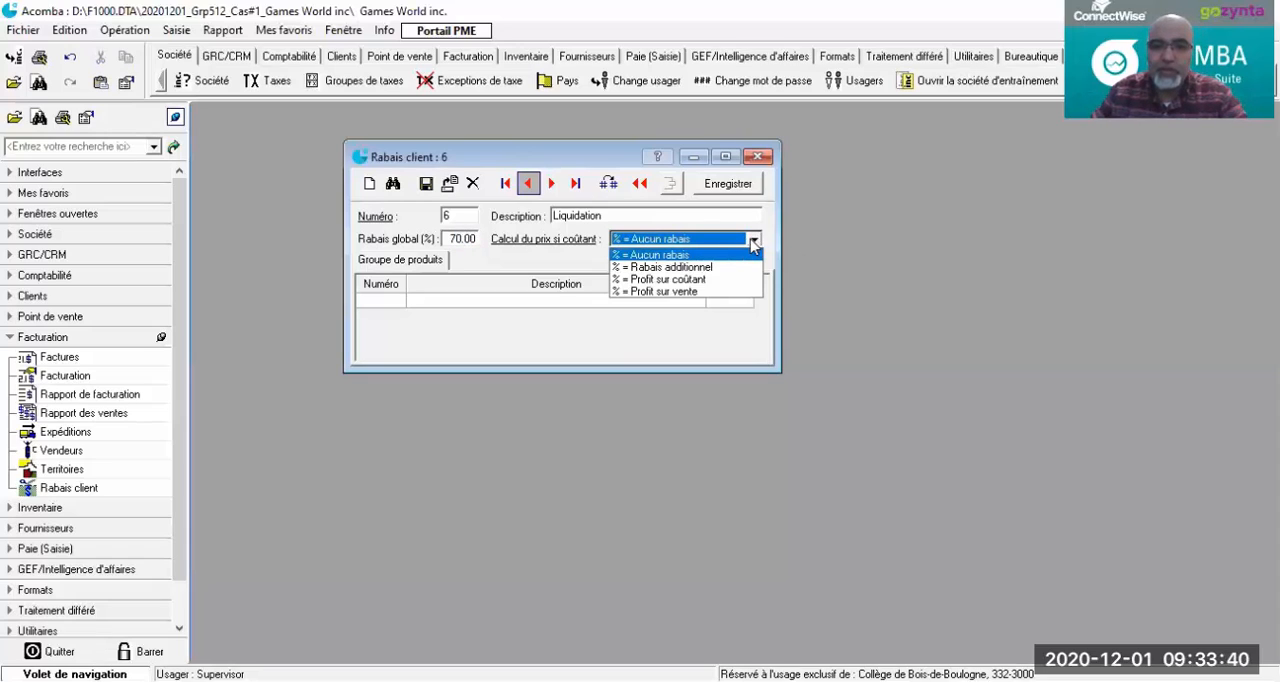
click(680, 268)
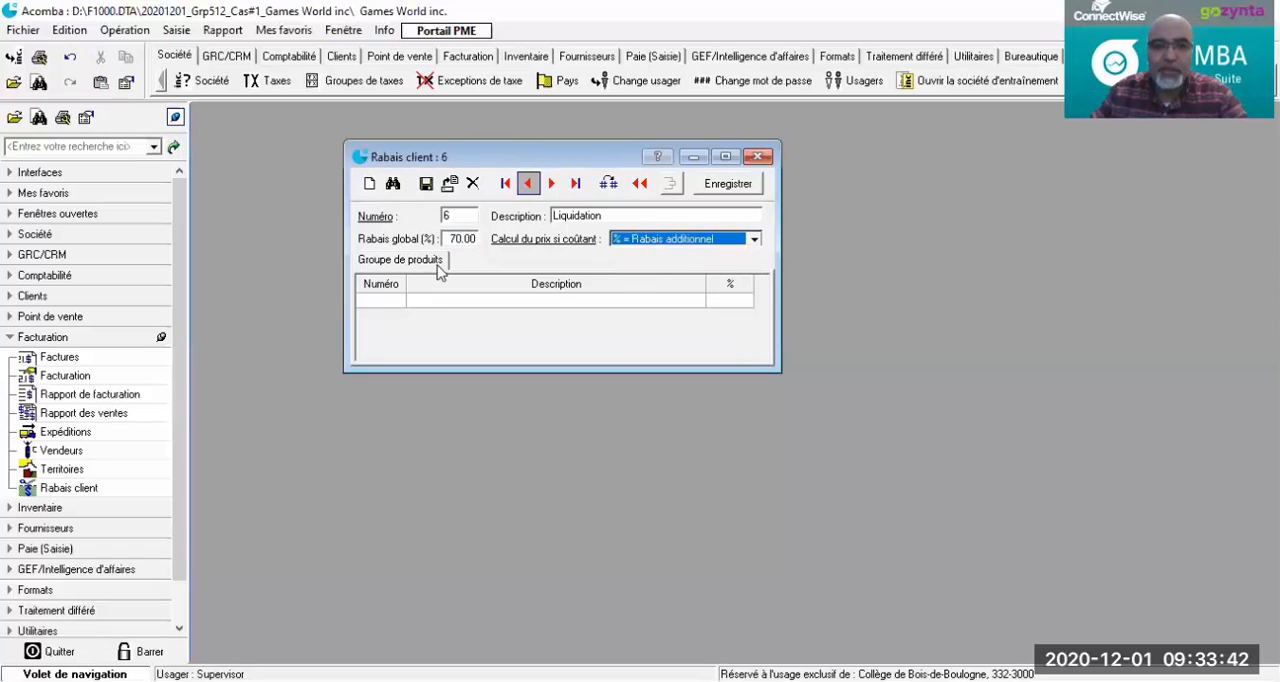
click(426, 184)
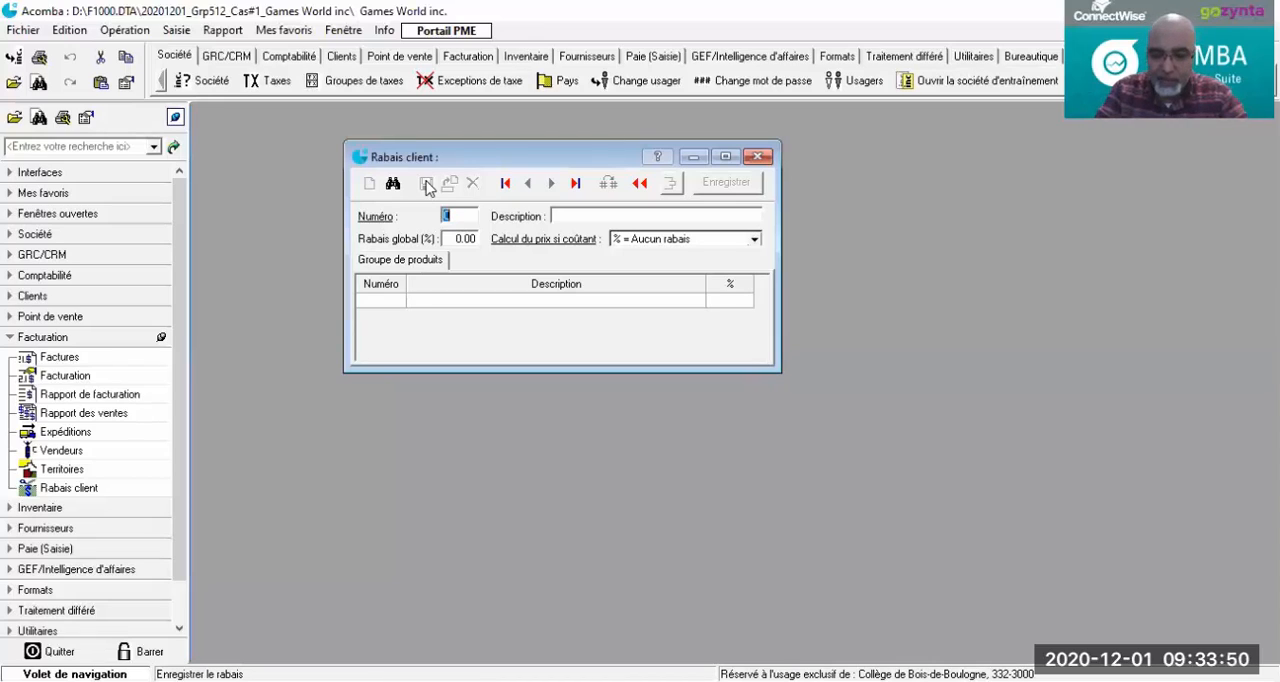
Step: Start customer discount number 7 with the description Boxing day
text(7)
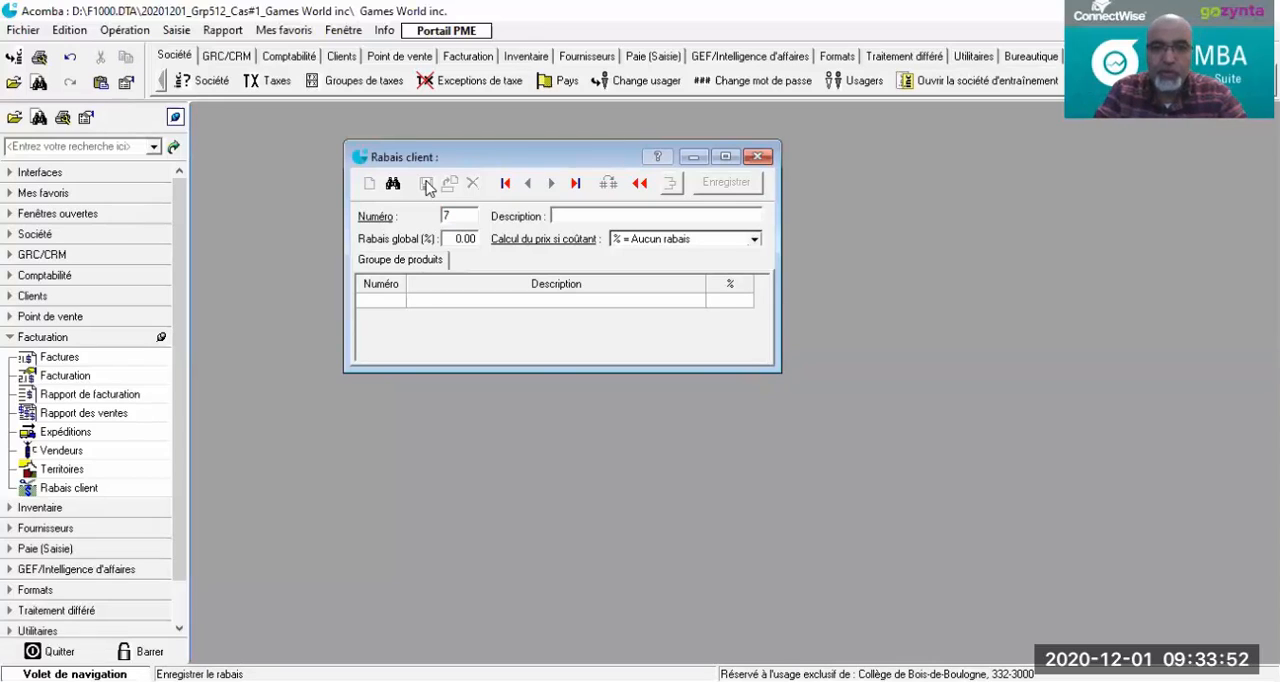
key(Tab)
text(Boxing day)
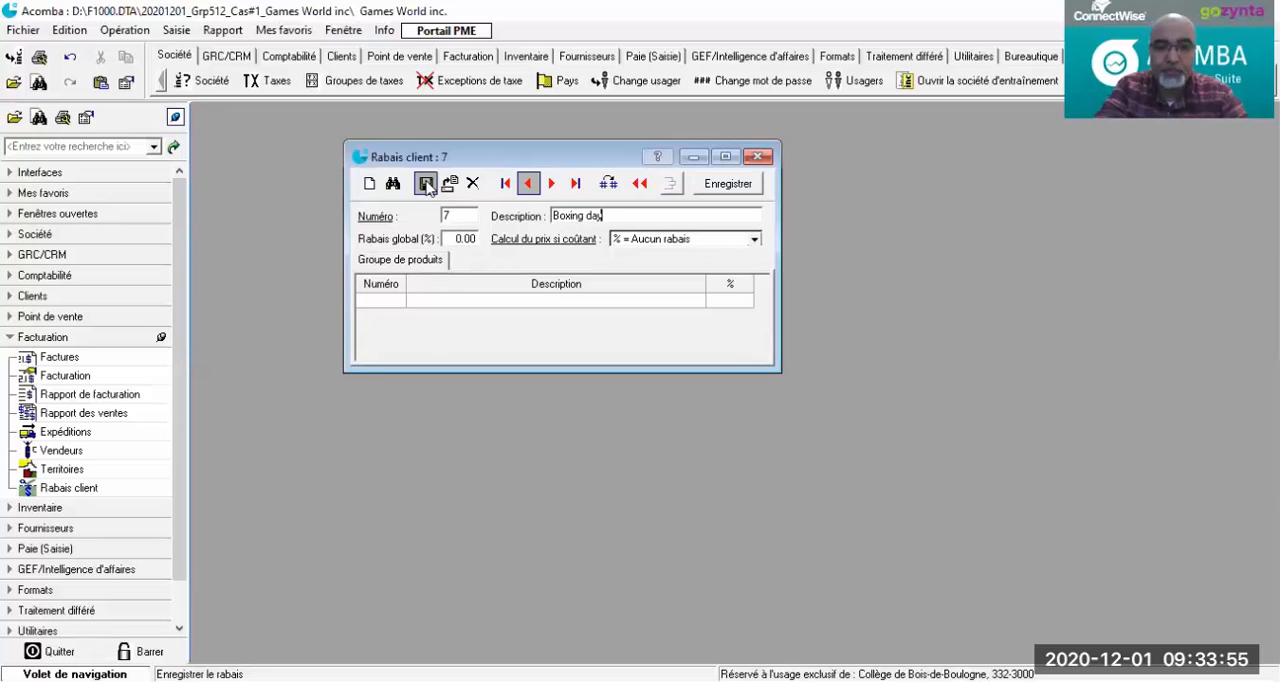
key(Tab)
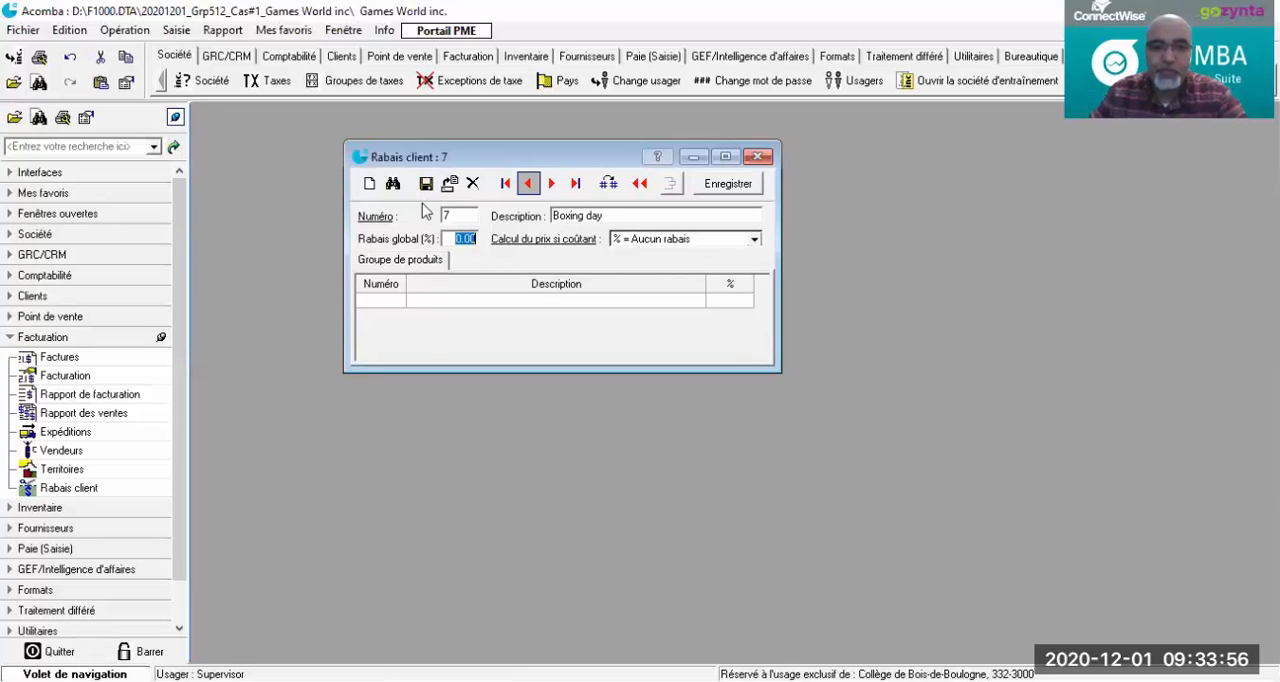
Step: Give the Boxing day discount a global rate of 50% with the cost-based price calculation "% = Rabais additionnel", and save it
text(50)
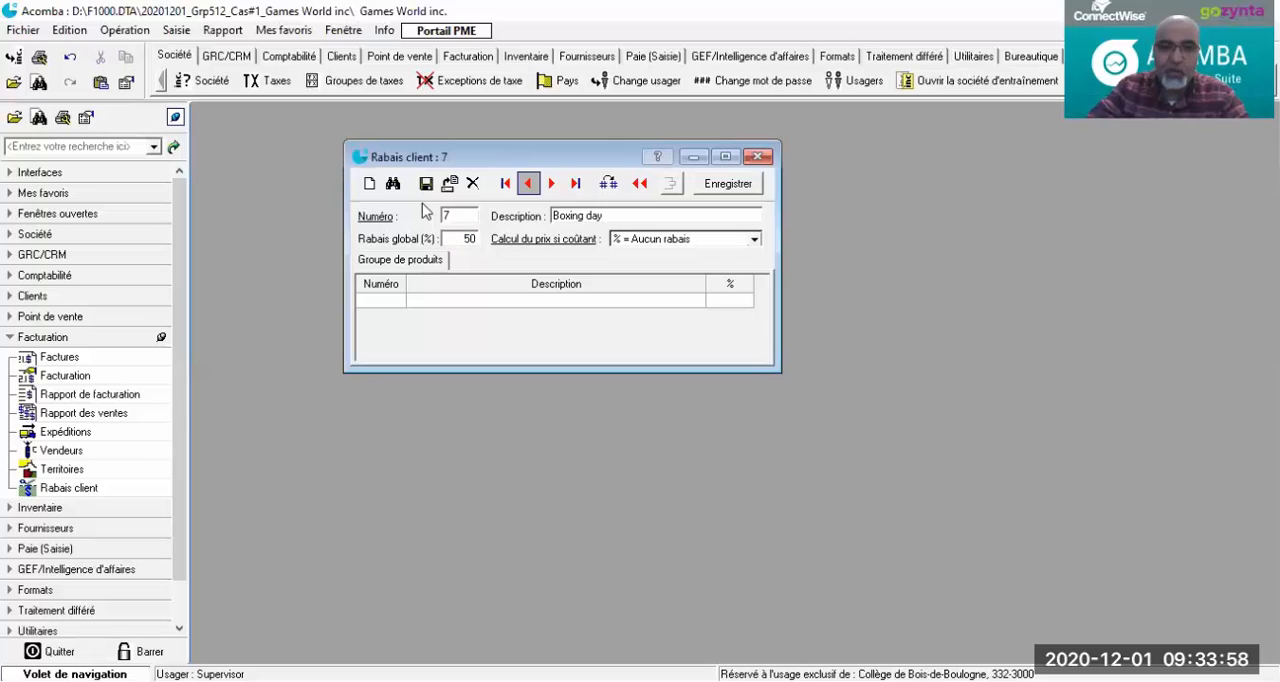
key(Tab)
click(754, 239)
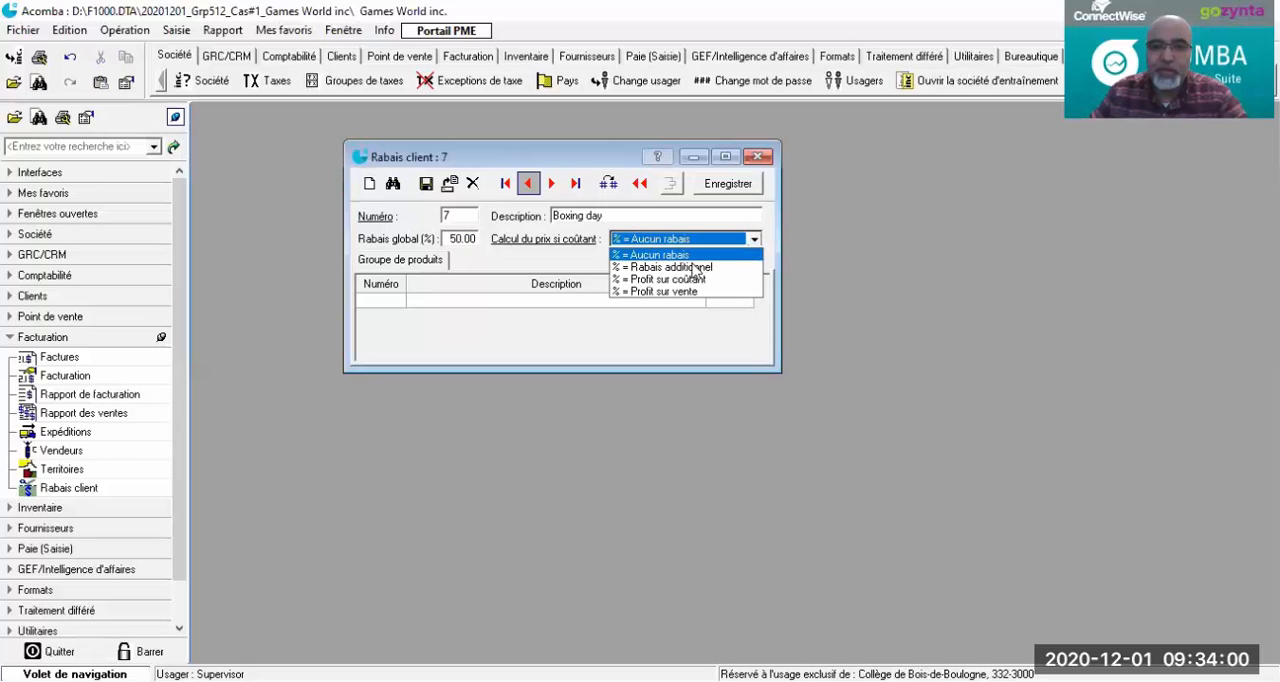
click(426, 183)
click(426, 183)
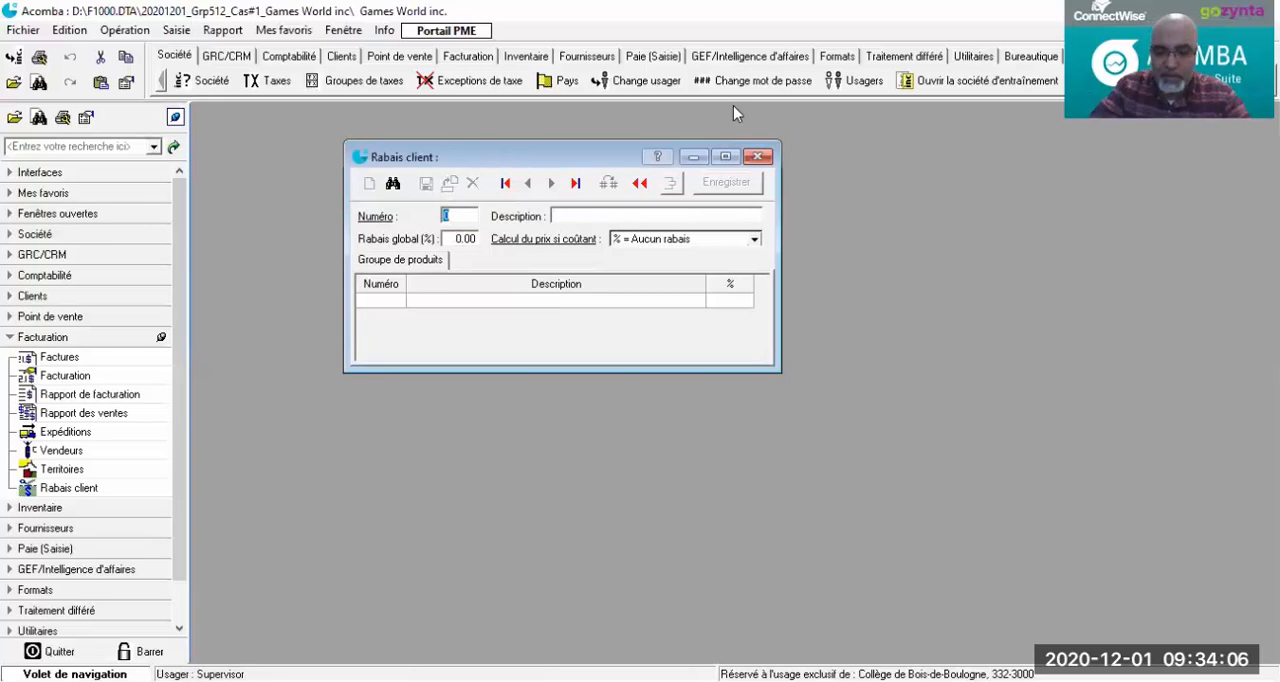
Step: Start customer discount number 8 with the description Fin d'année
text(8)
key(Tab)
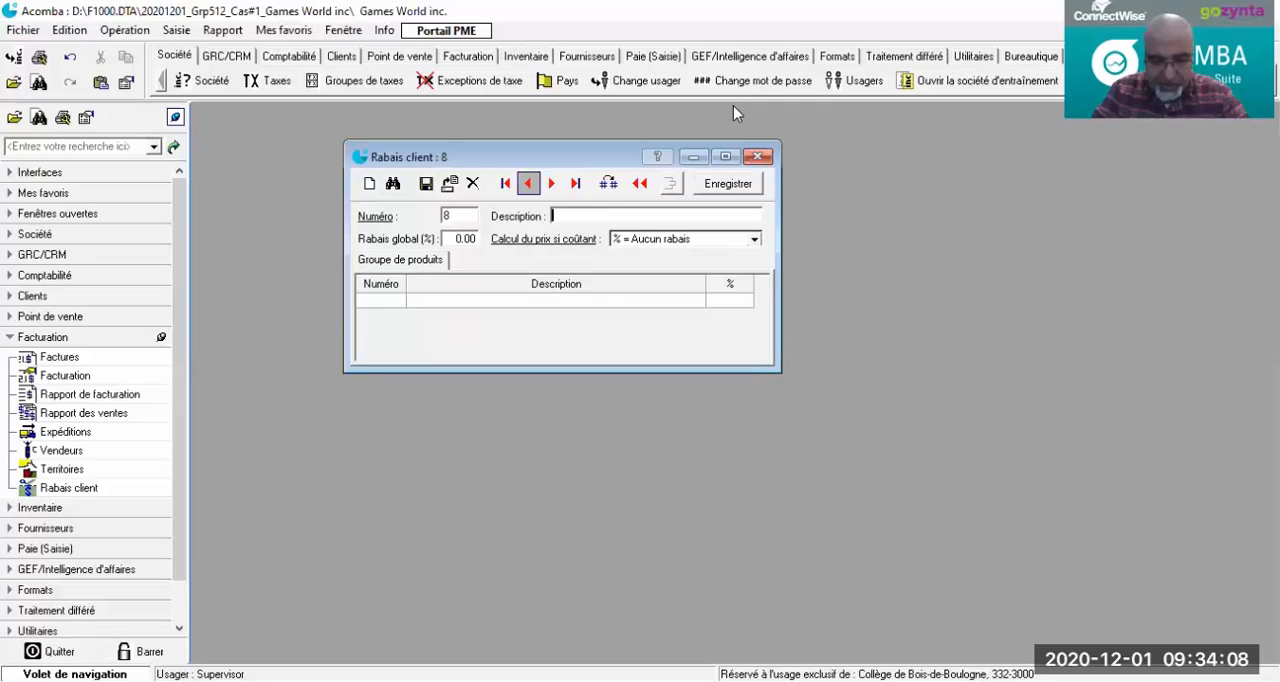
text(Fin c)
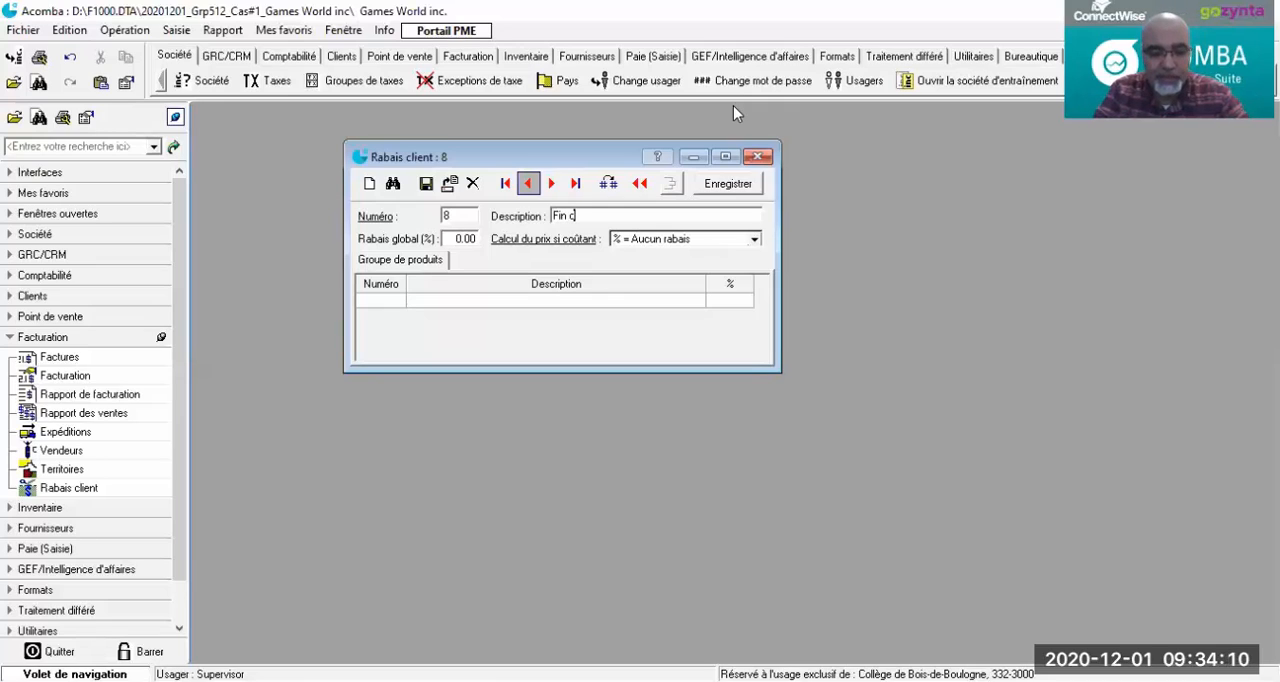
key(BackSpace)
text(d'anné)
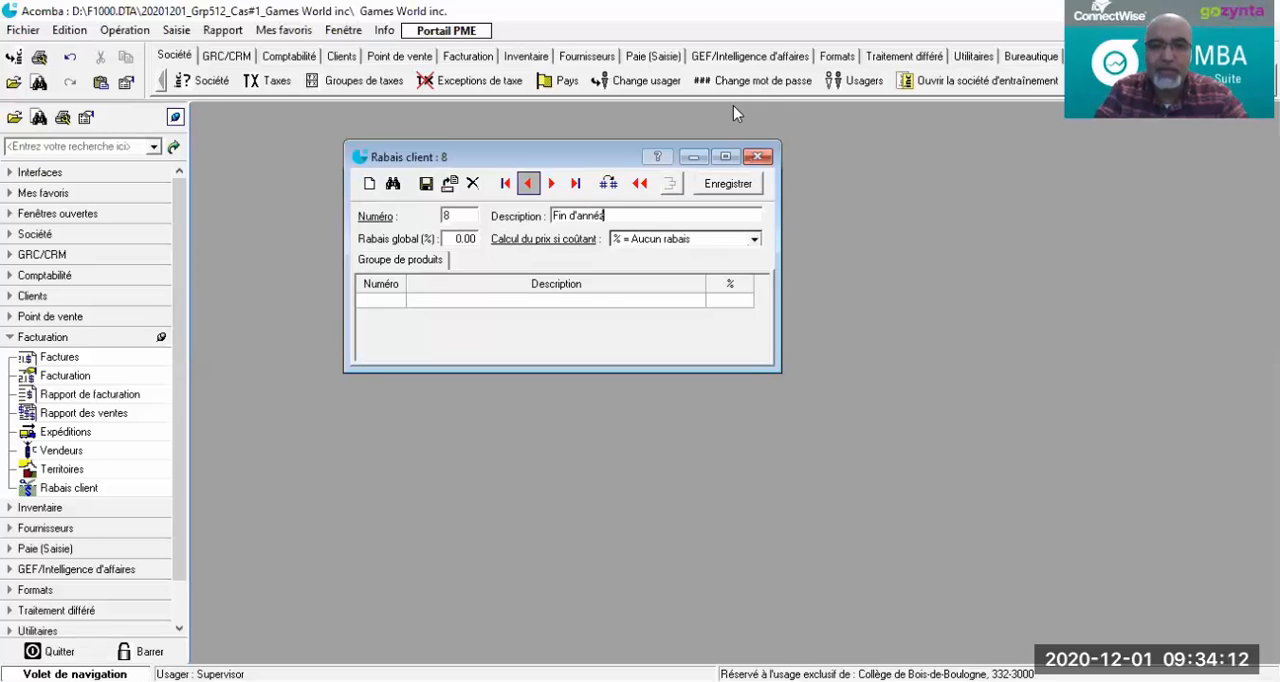
text(e)
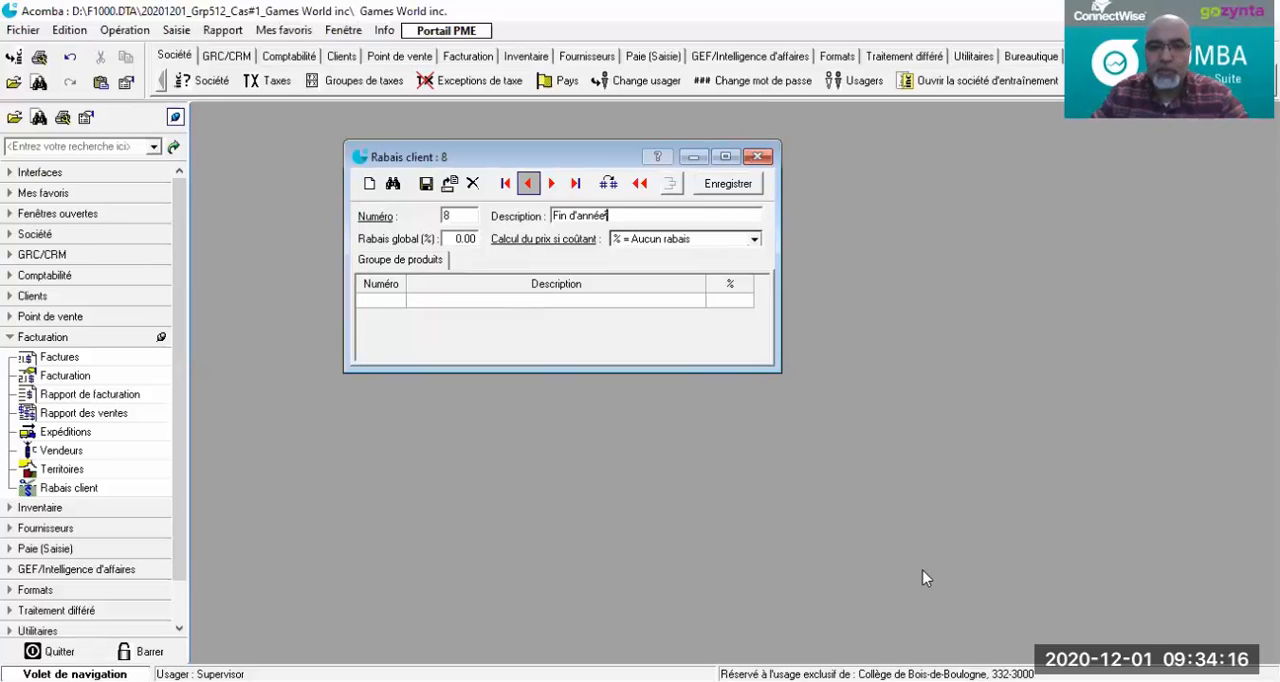
text(s)
key(BackSpace)
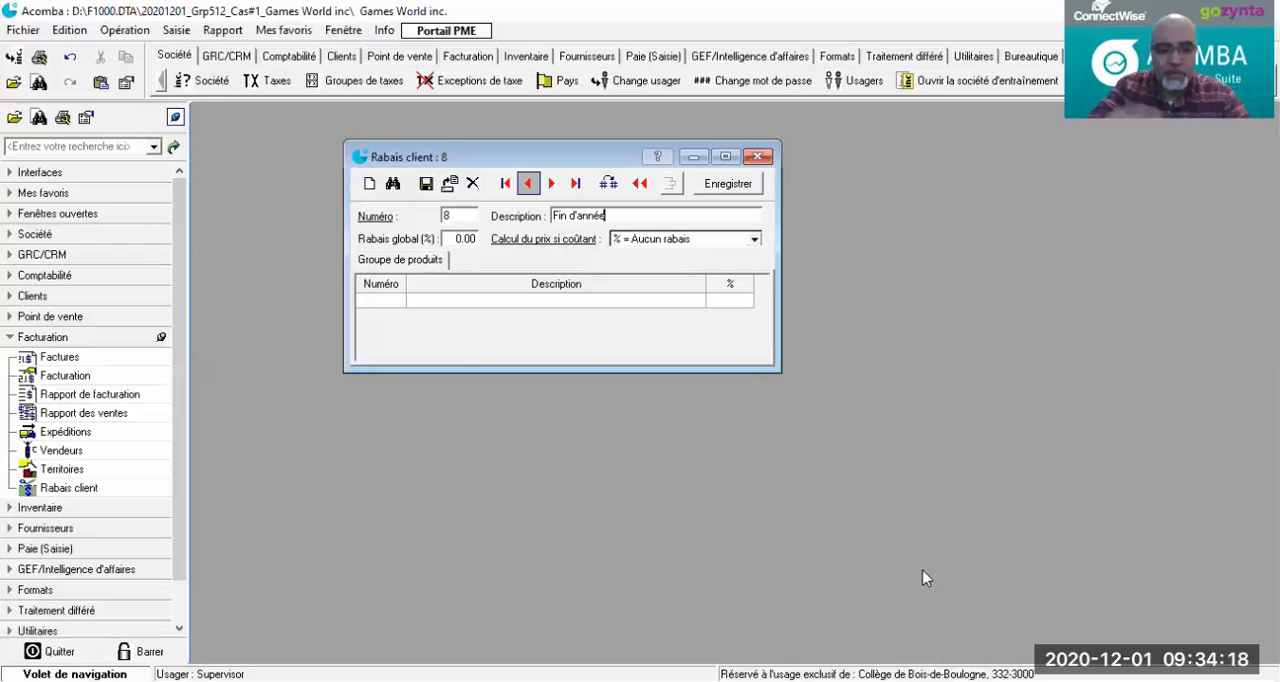
key(Tab)
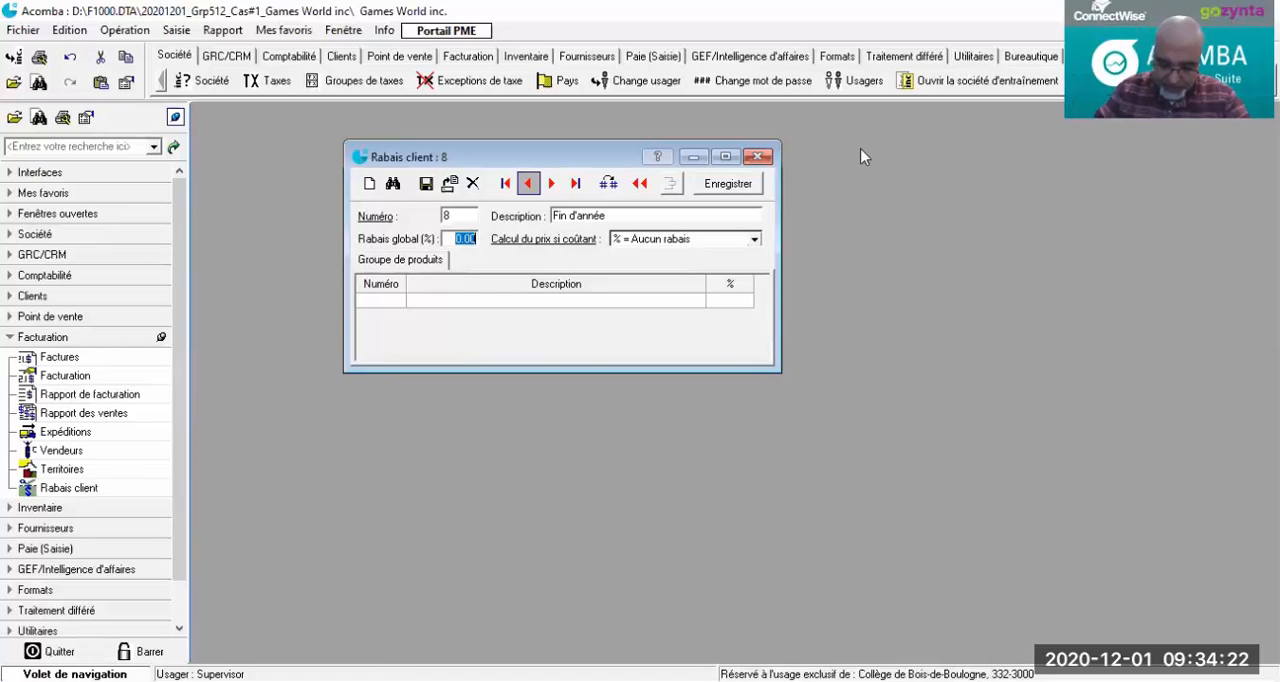
Step: Give the Fin d'année discount a global rate of 50% with the cost-based price calculation "% = Rabais additionnel", and save it
text(50)
key(Tab)
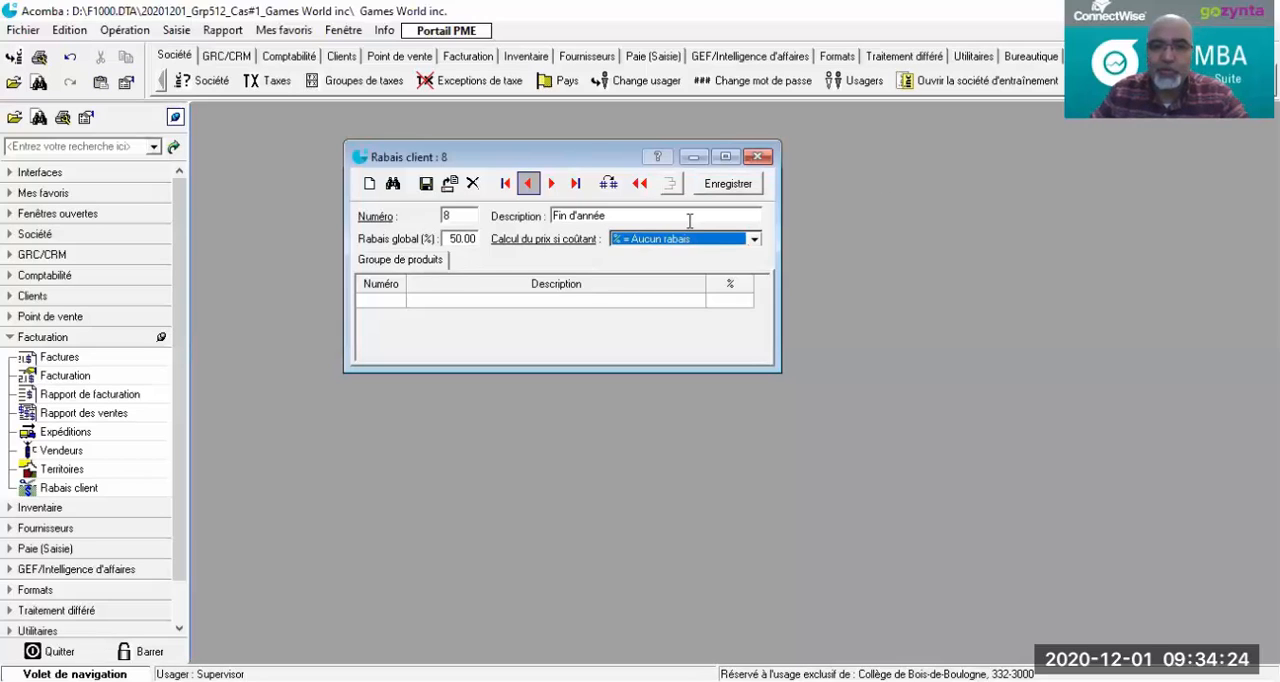
click(750, 240)
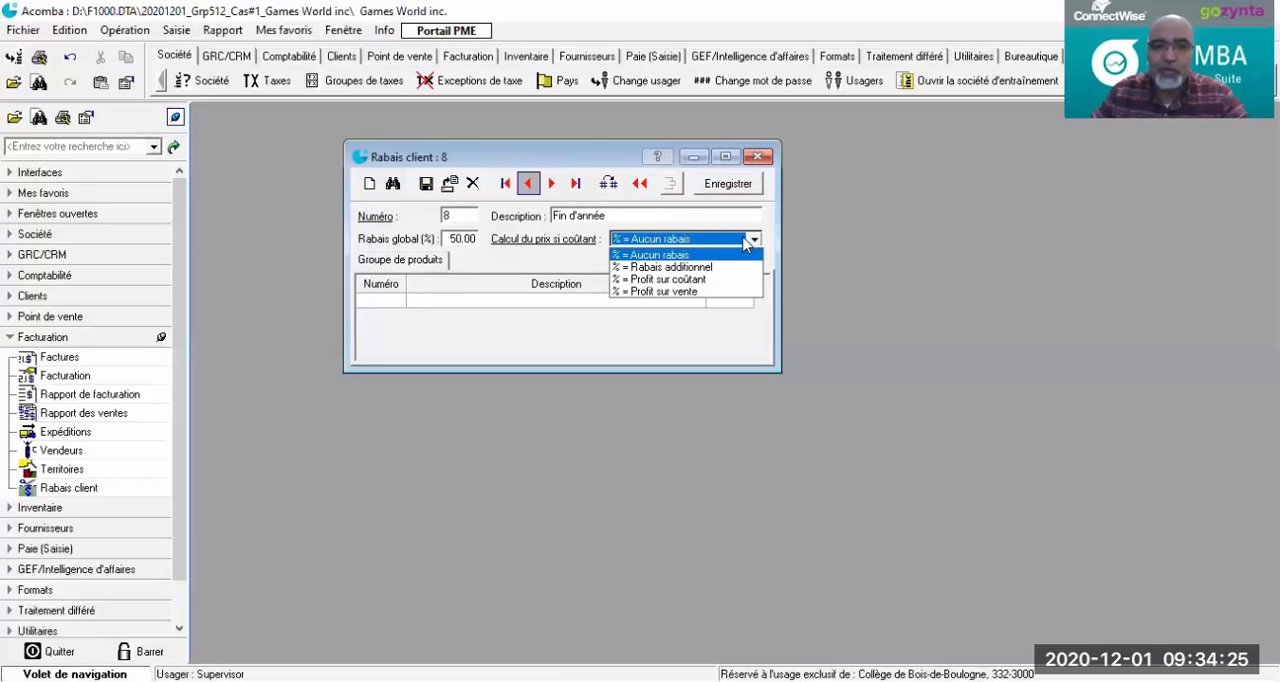
click(676, 268)
click(425, 184)
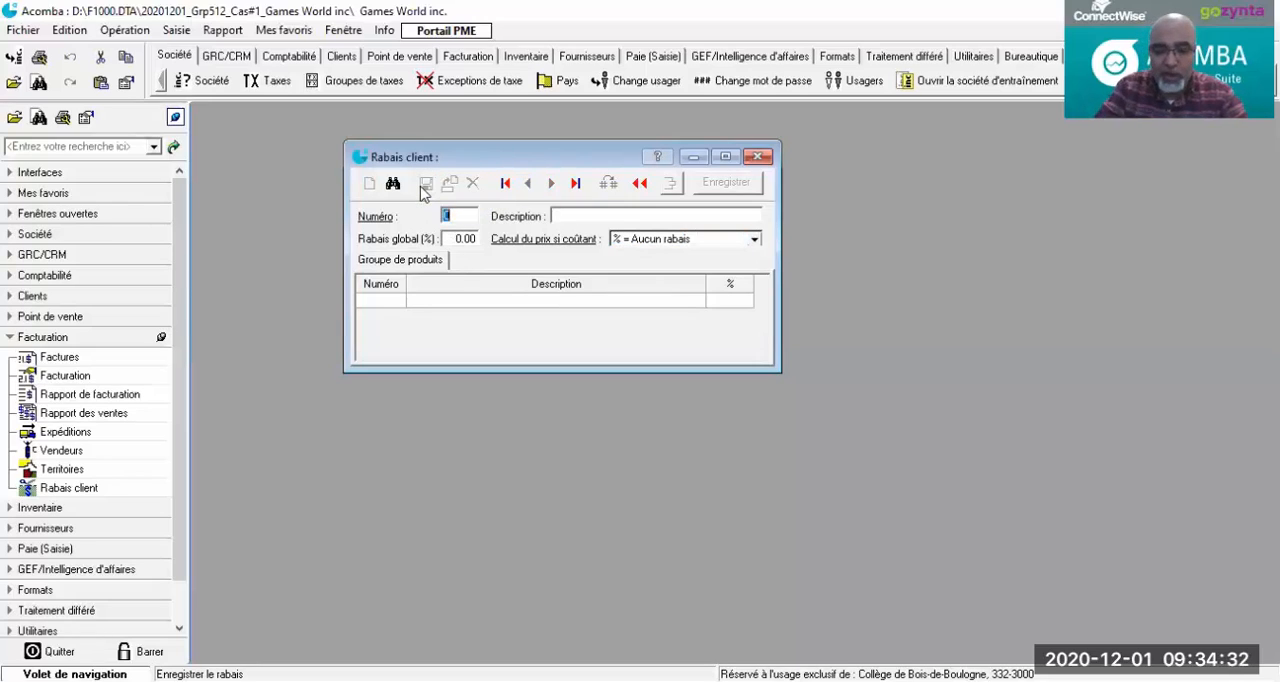
Step: Start customer discount number 9 with the description Code promo
text(9)
key(Tab)
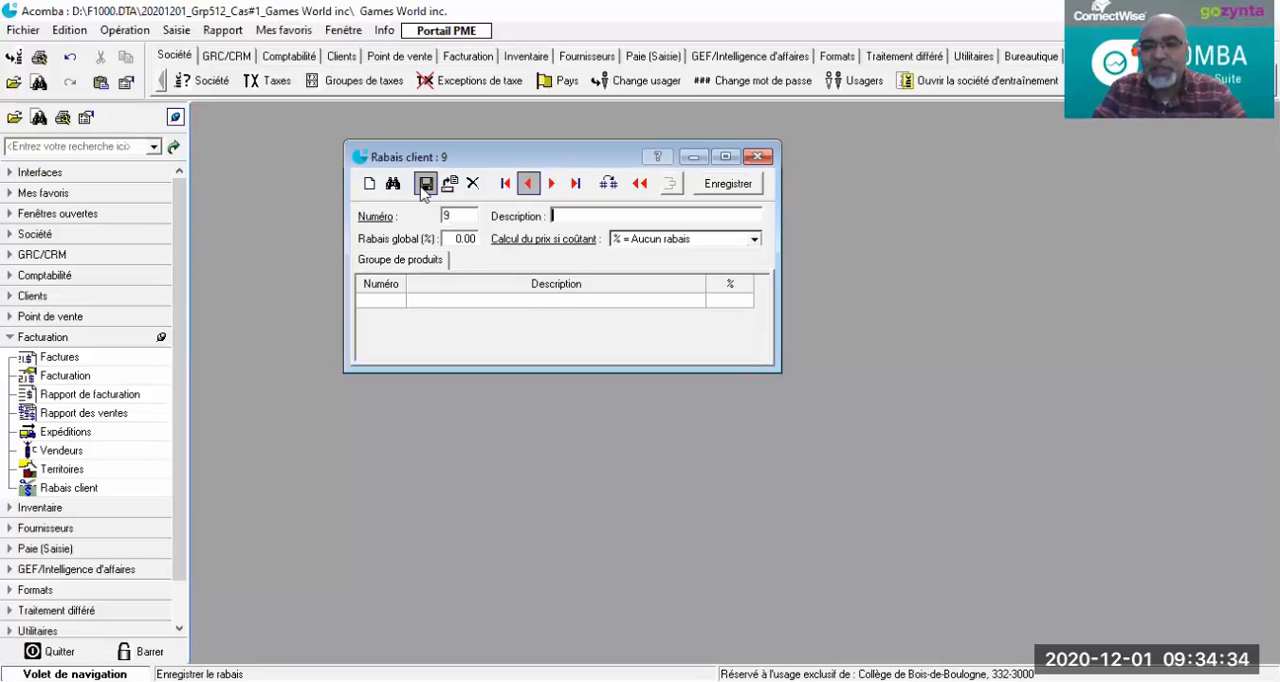
text(Code)
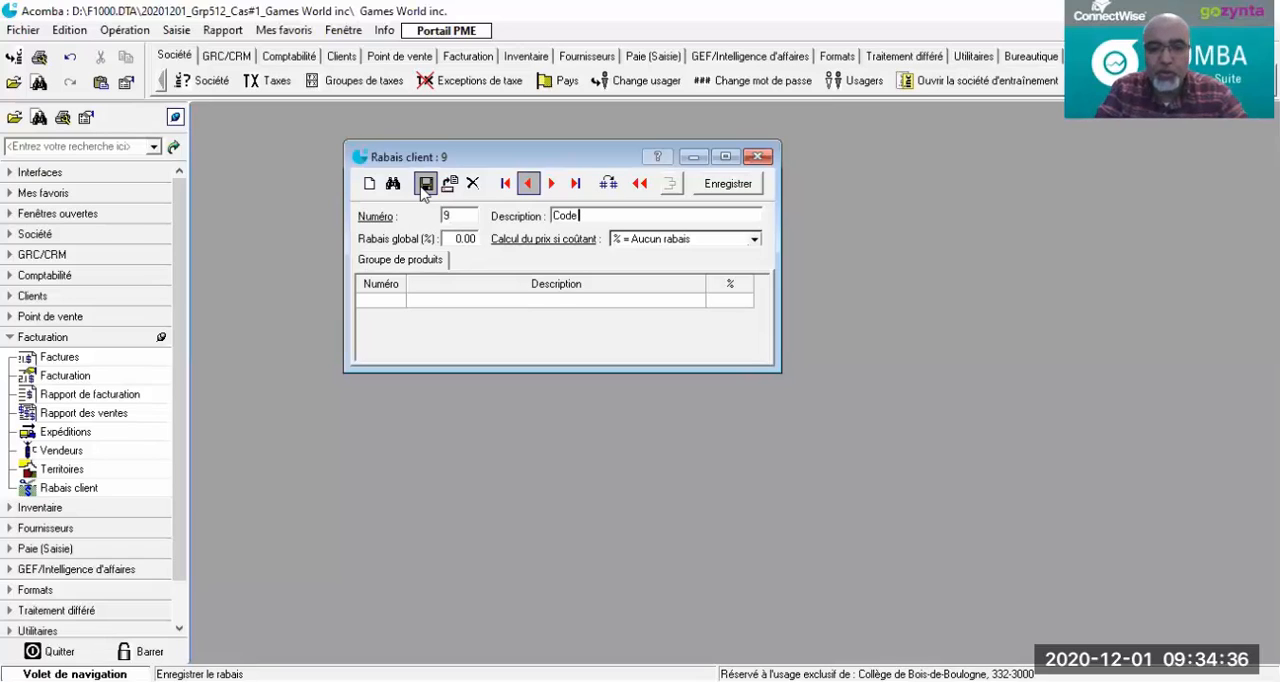
text( promo)
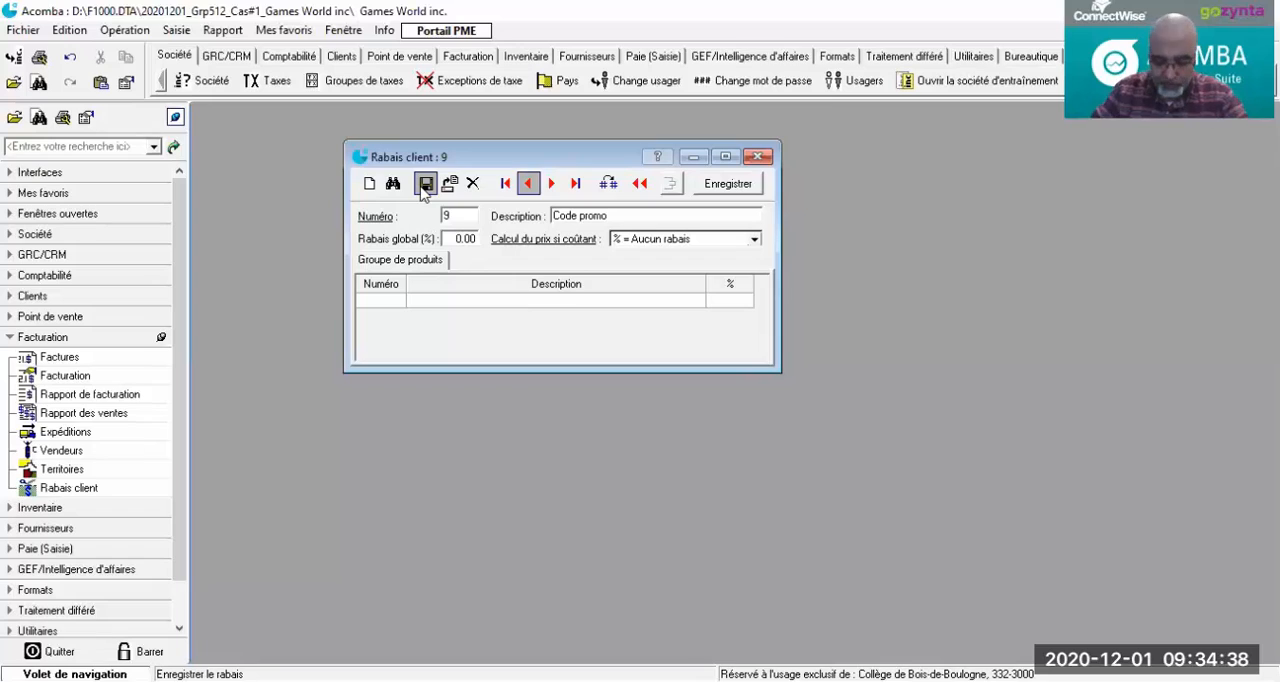
click(424, 186)
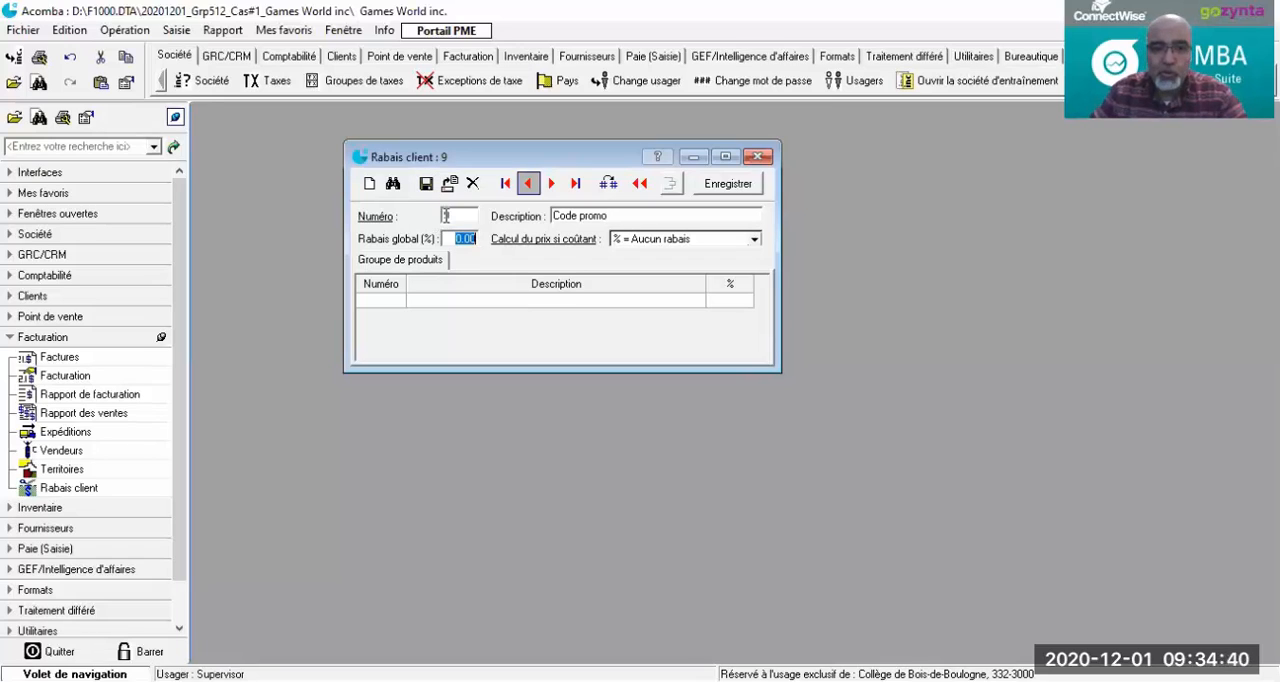
Step: Give the Code promo discount a global rate of 10% with the cost-based price calculation "% = Rabais additionnel", and save it
text(1)
key(Tab)
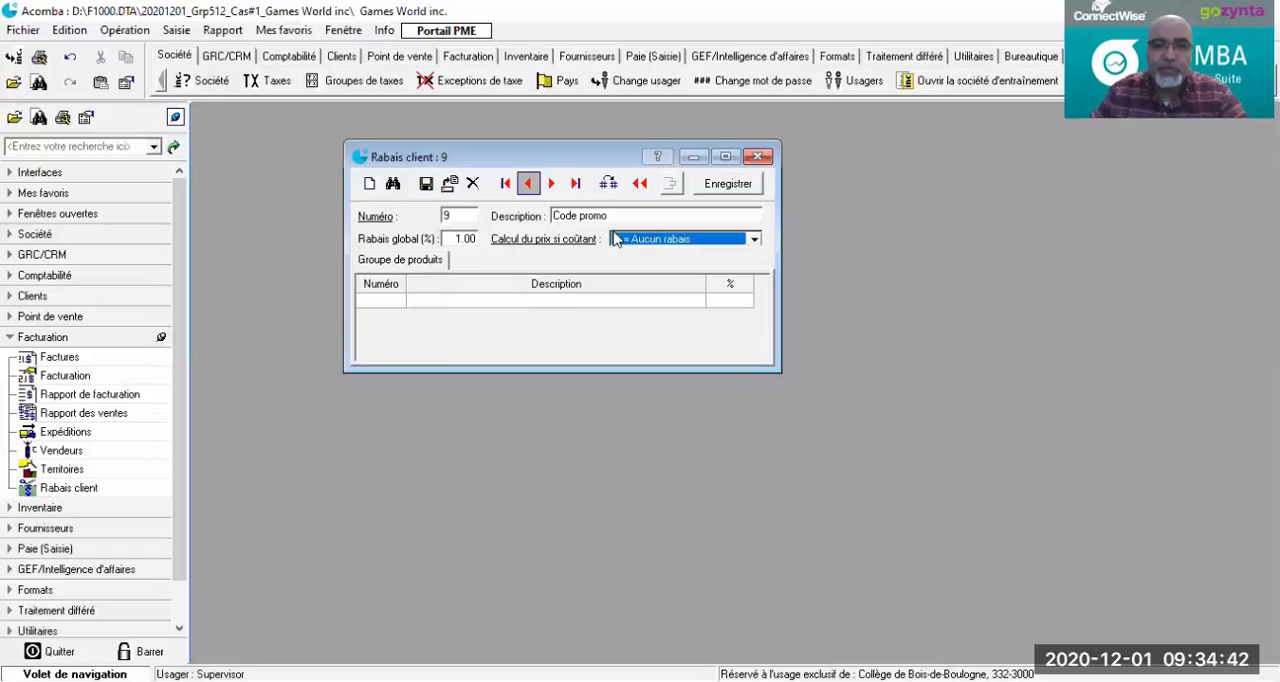
click(465, 238)
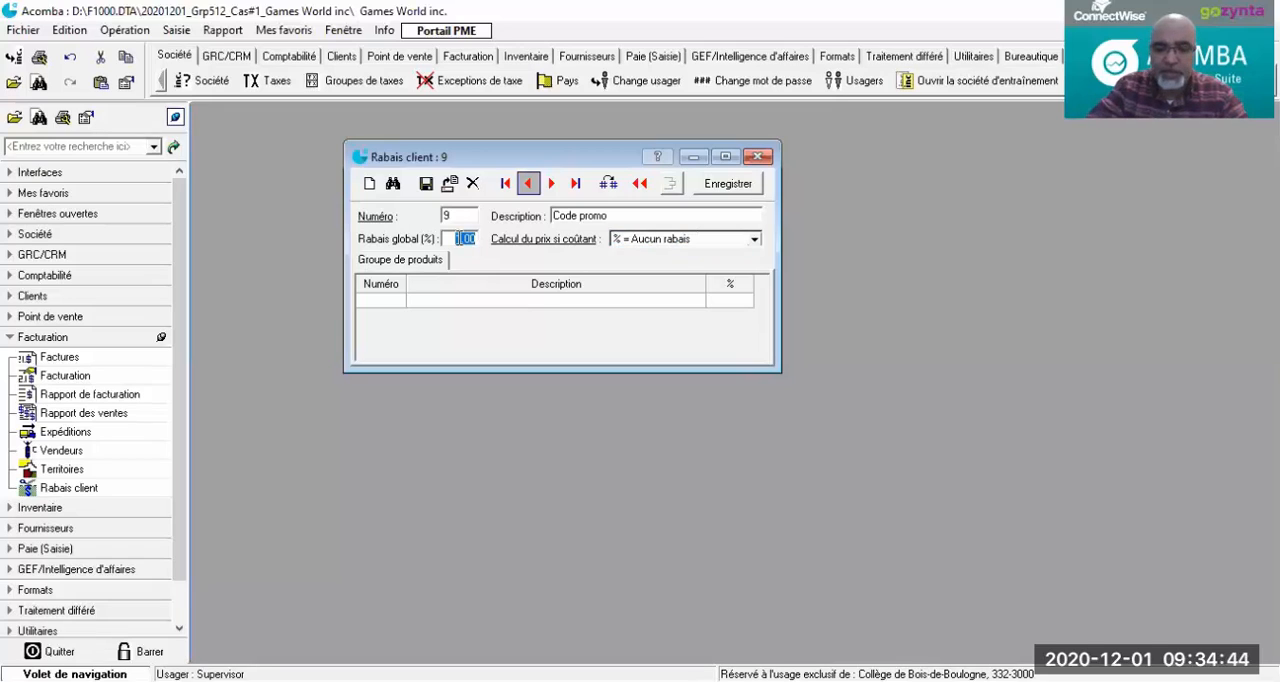
text(10)
key(Tab)
click(755, 240)
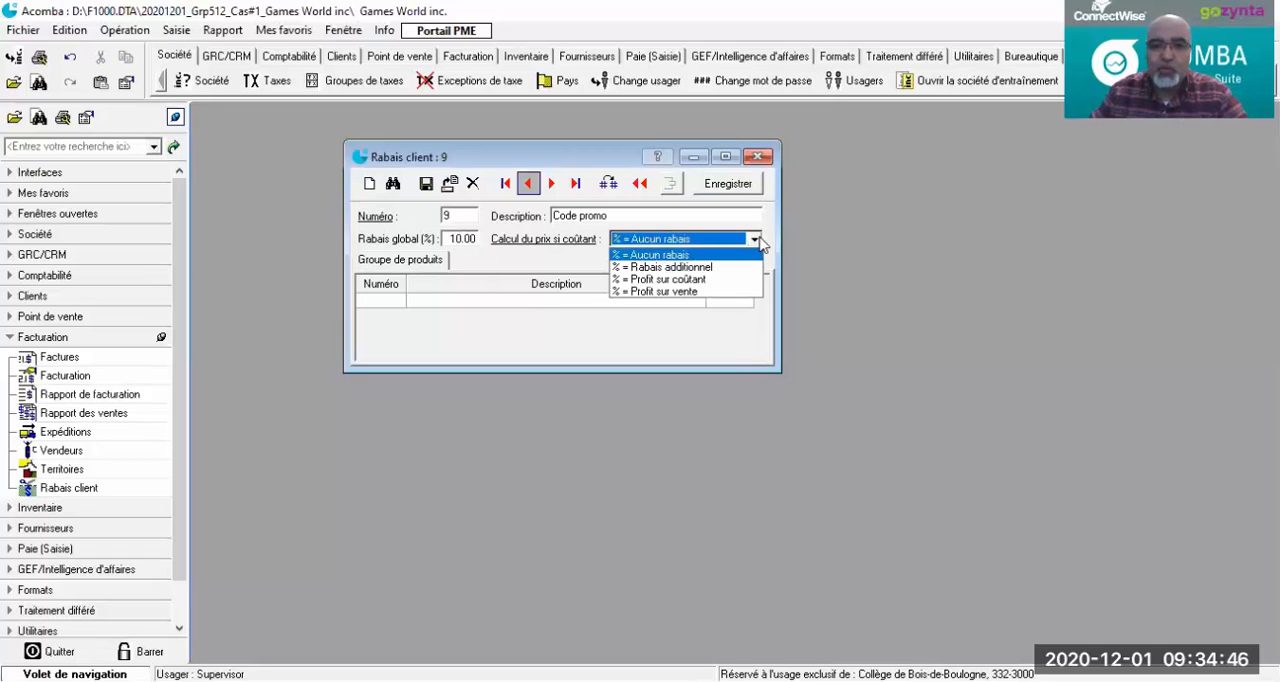
click(680, 267)
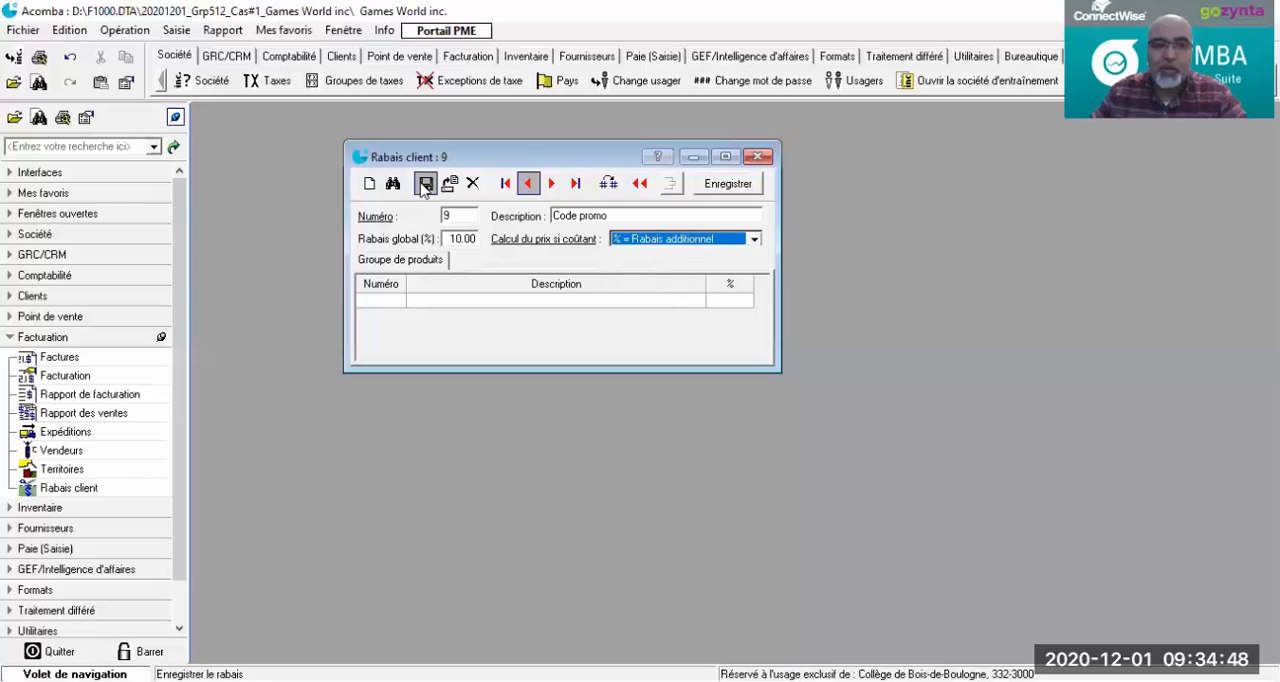
click(425, 183)
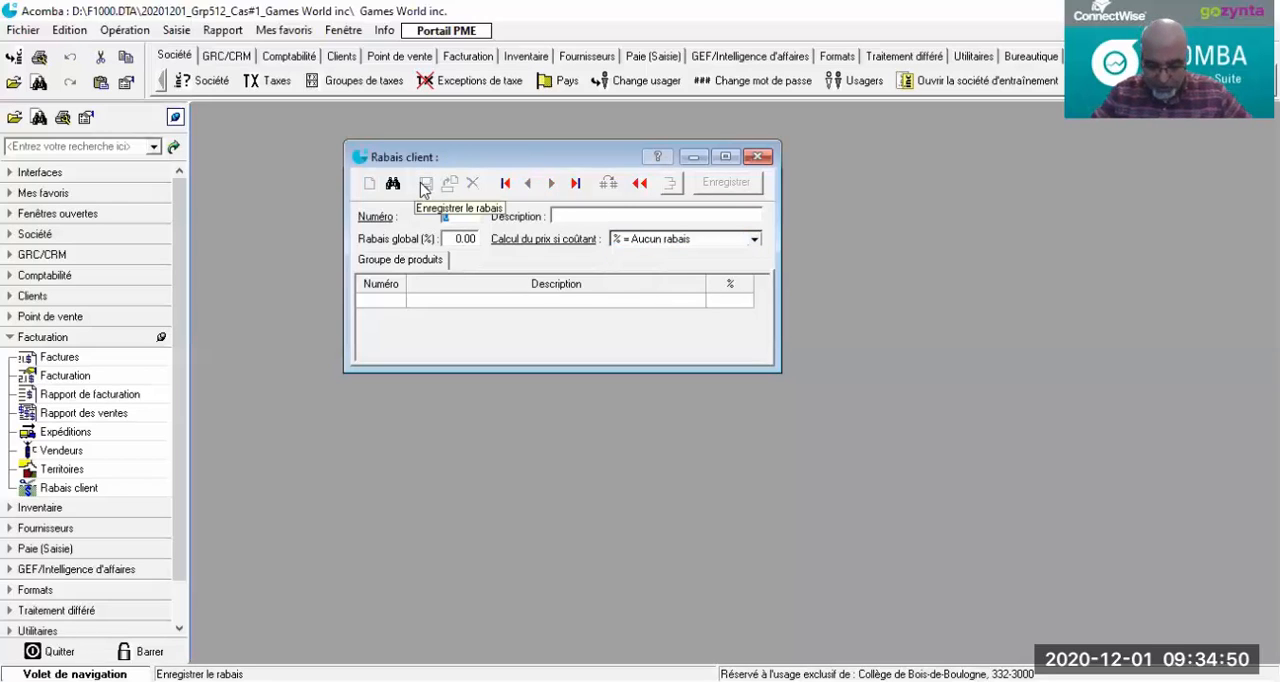
Step: Start customer discount number 10 with the description Commande passée en ligne
text(10)
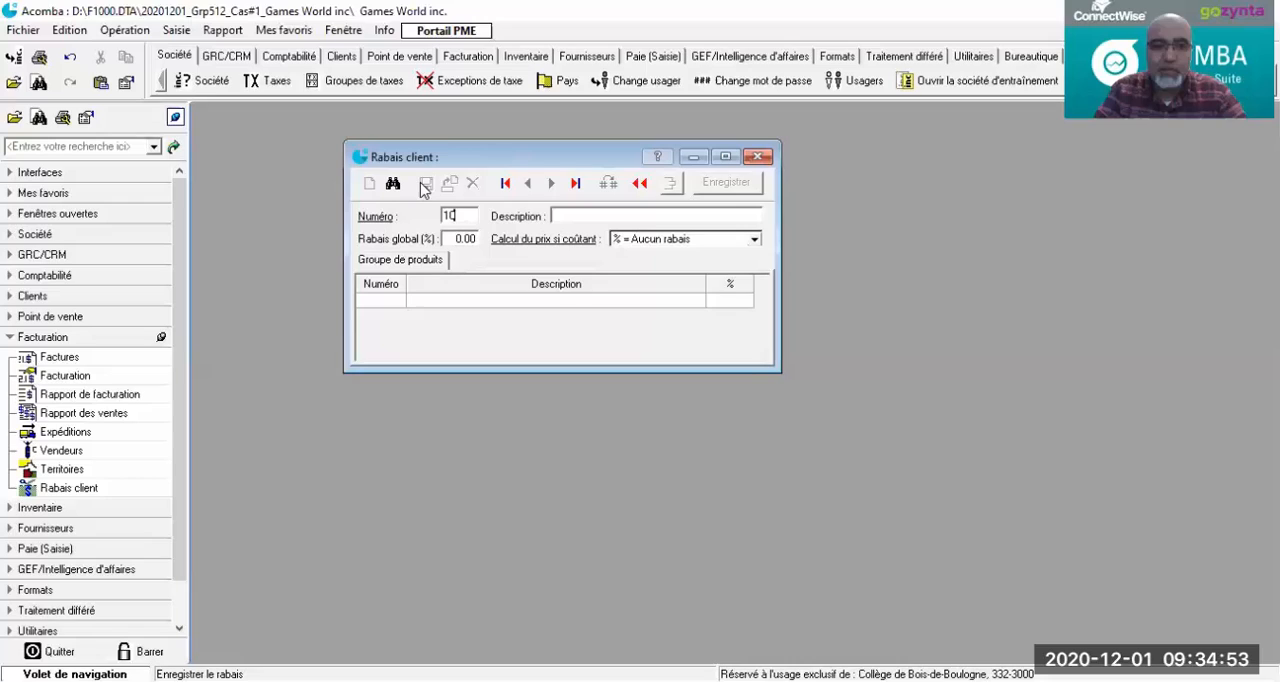
key(Tab)
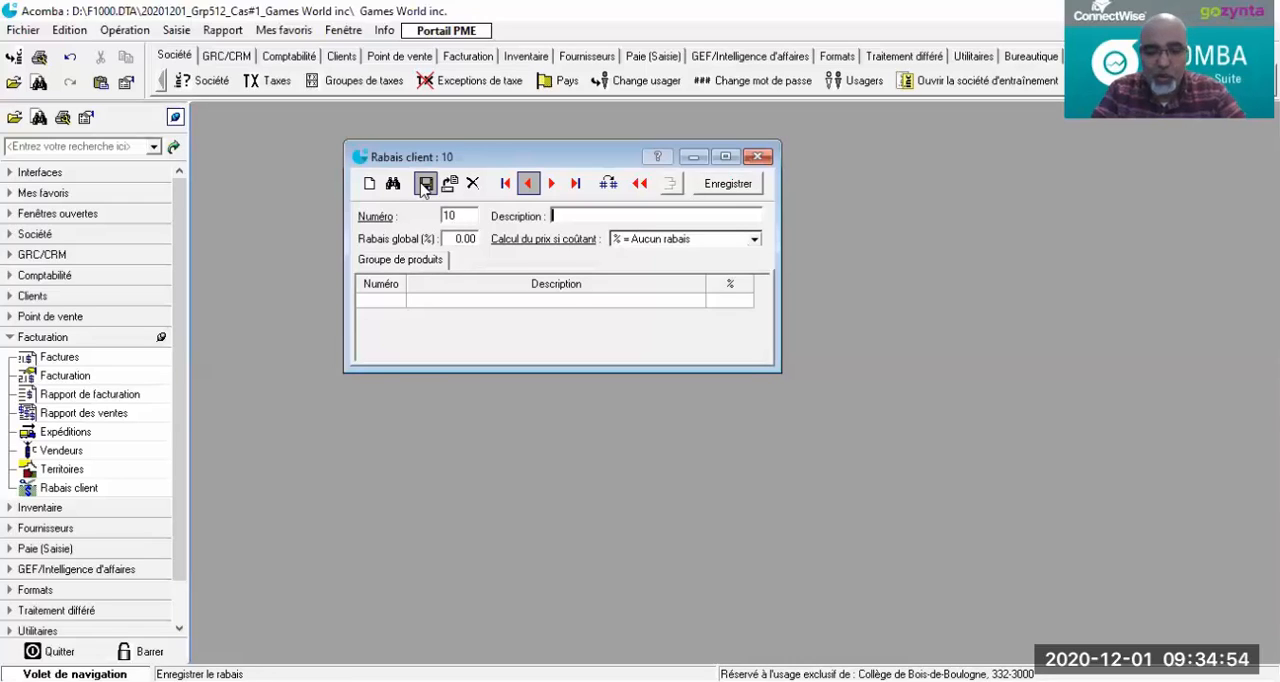
text(Commande p)
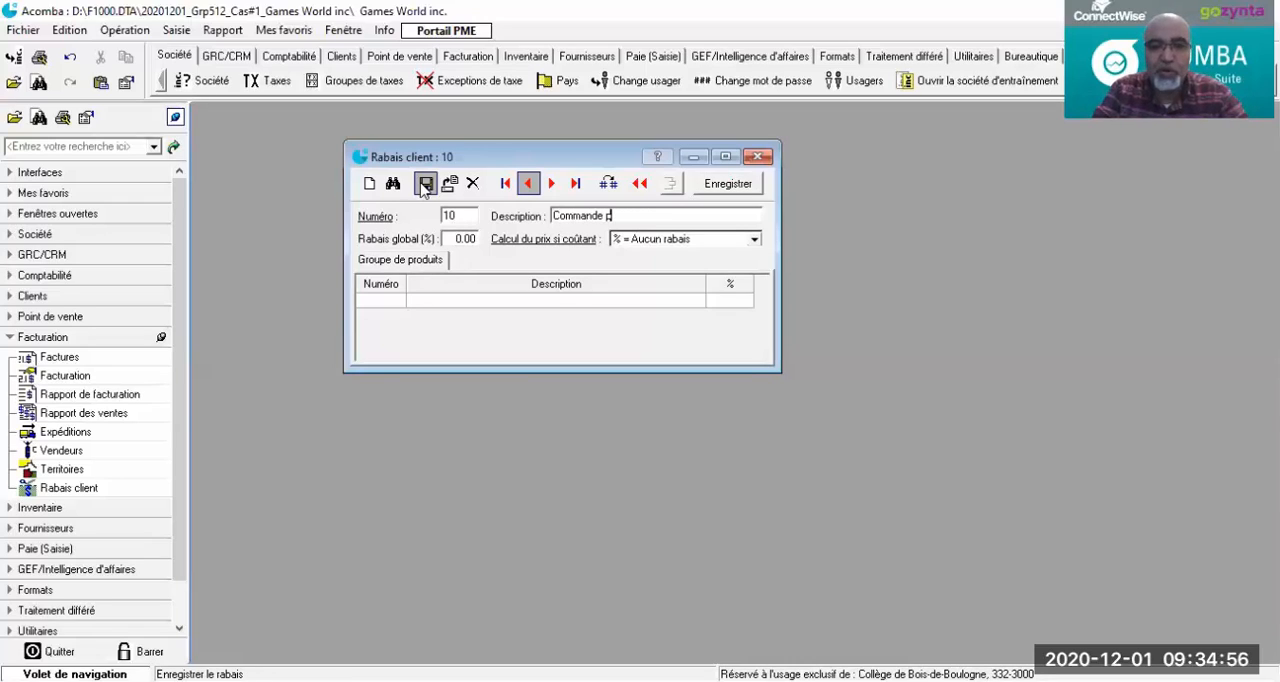
text(assée en lign)
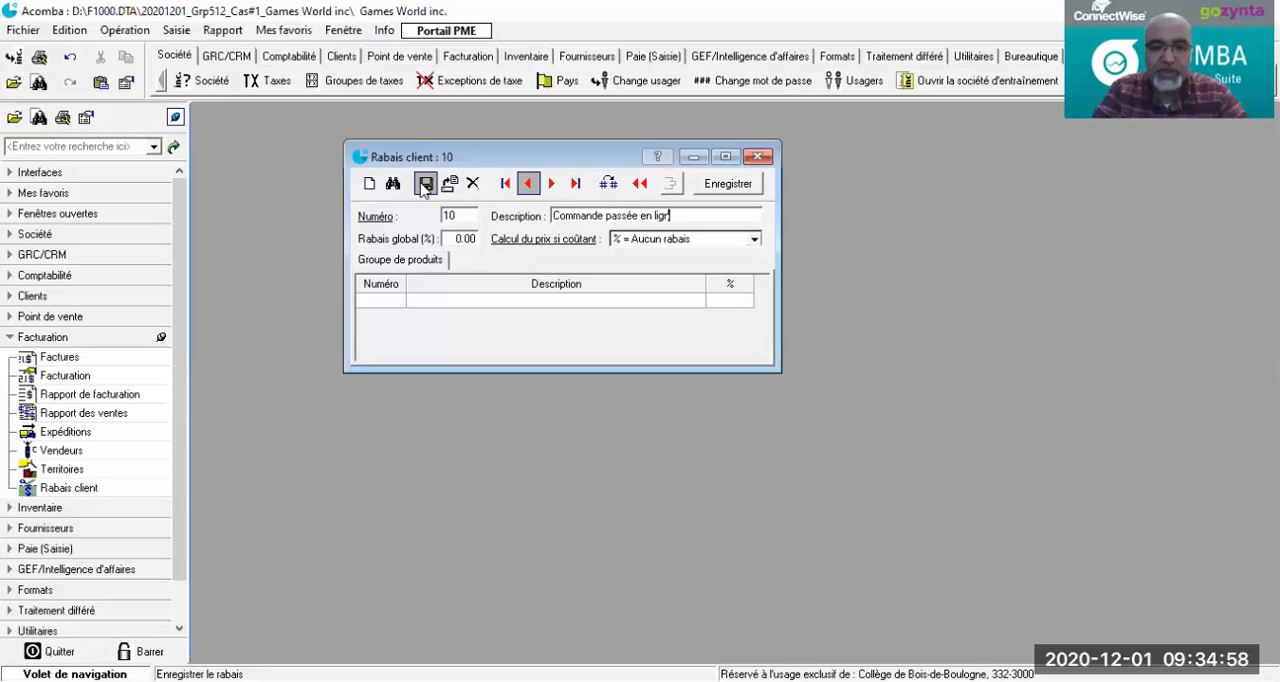
text(e)
key(Tab)
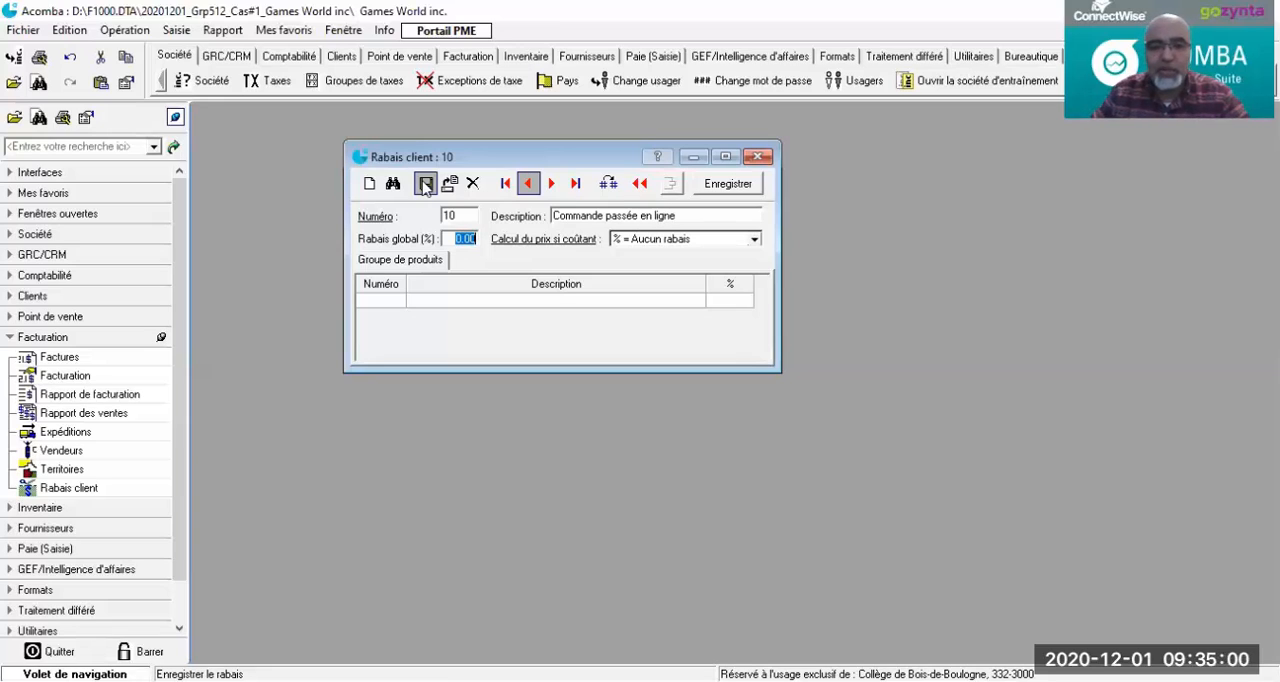
Step: Give the Commande passée en ligne discount a global rate of 10% with the cost-based price calculation "% = Rabais additionnel", and save it
text(10)
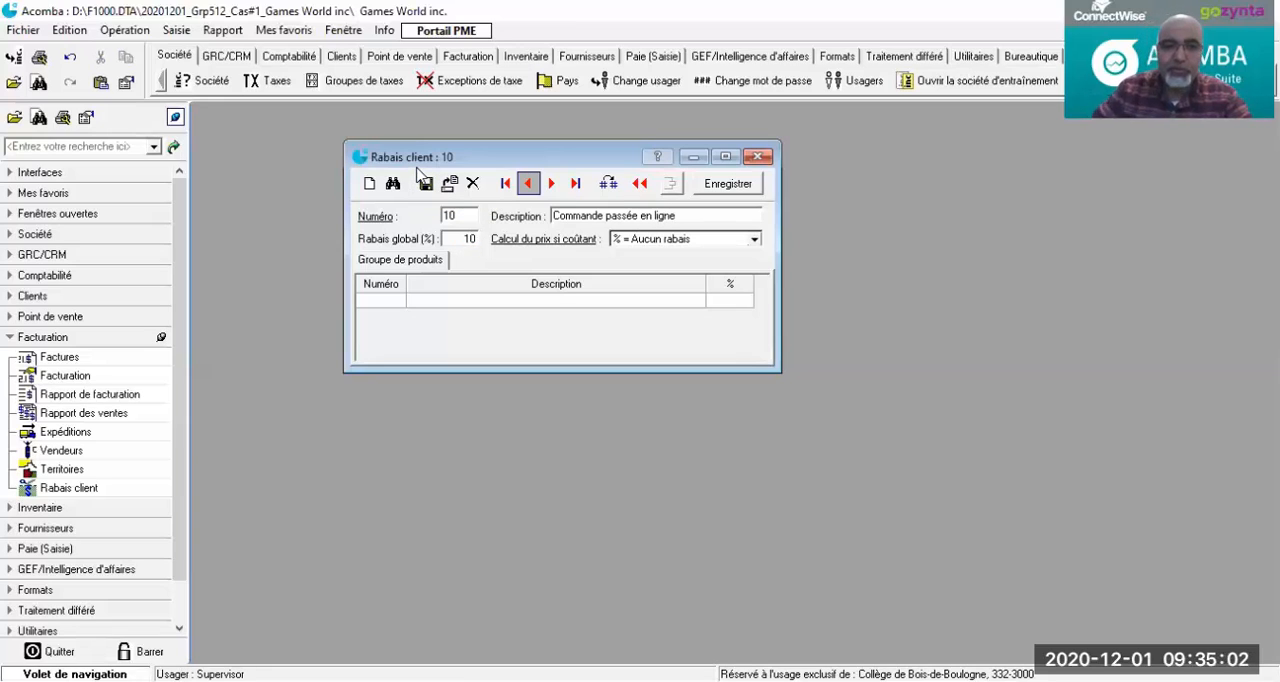
key(Tab)
click(753, 239)
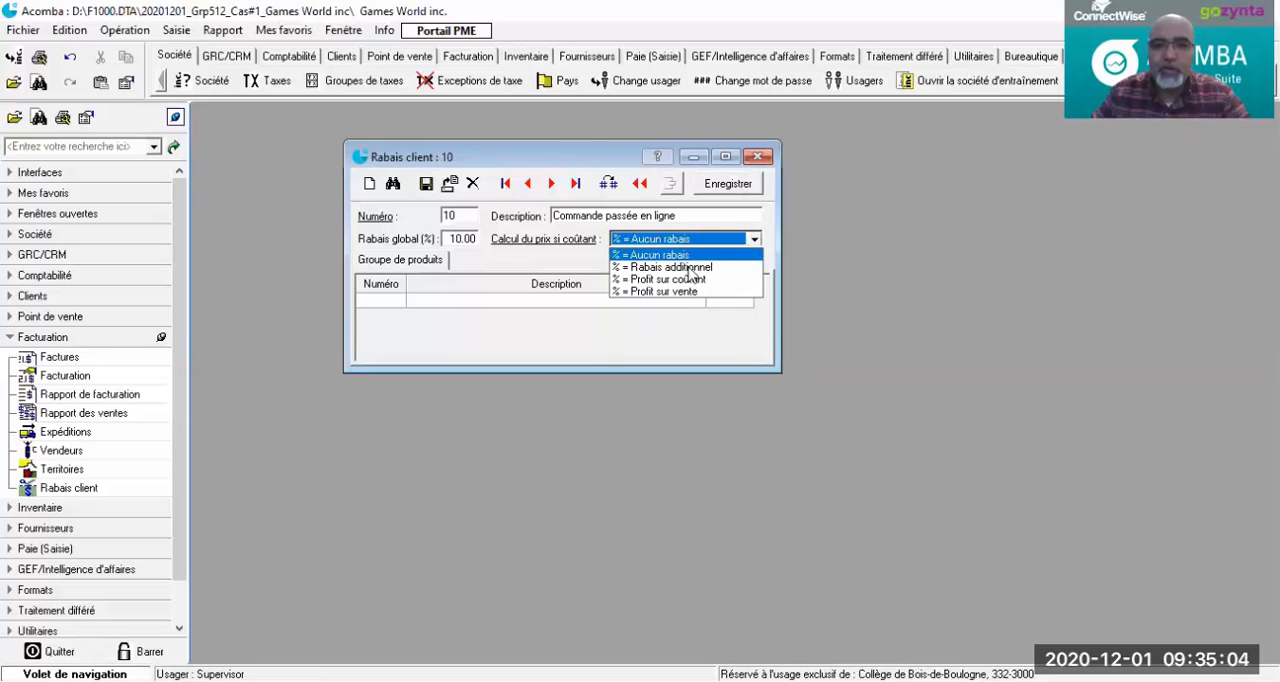
click(689, 267)
click(425, 183)
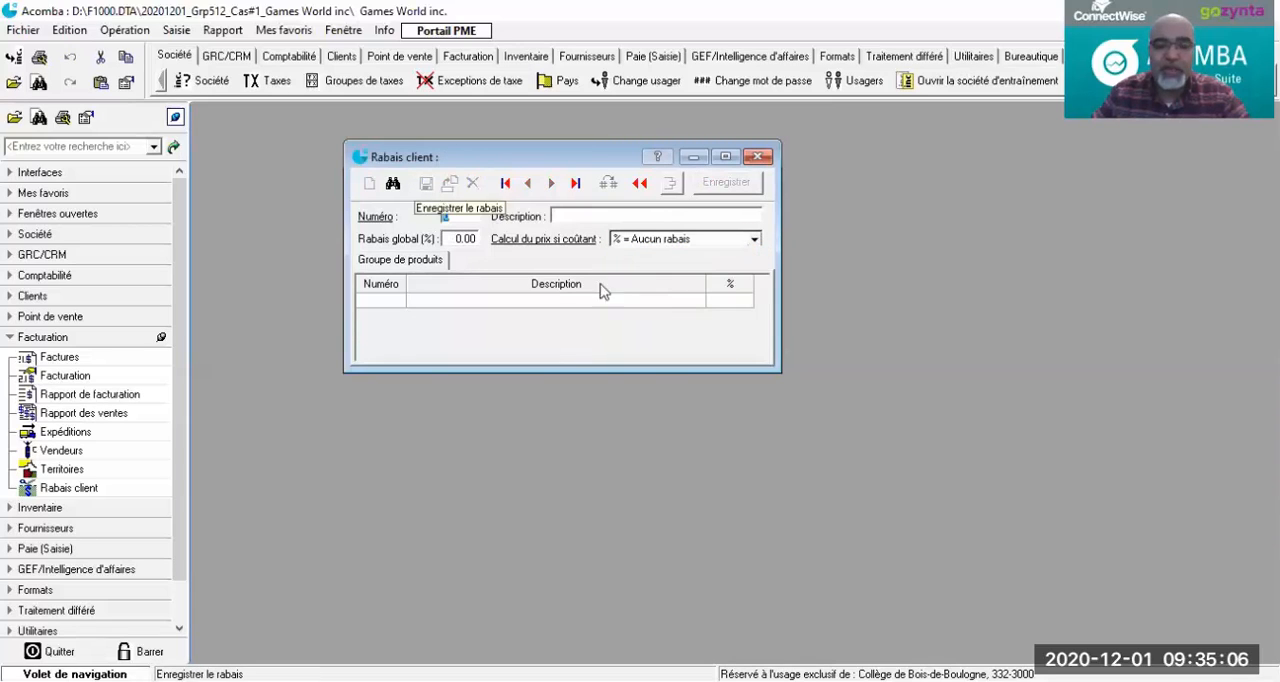